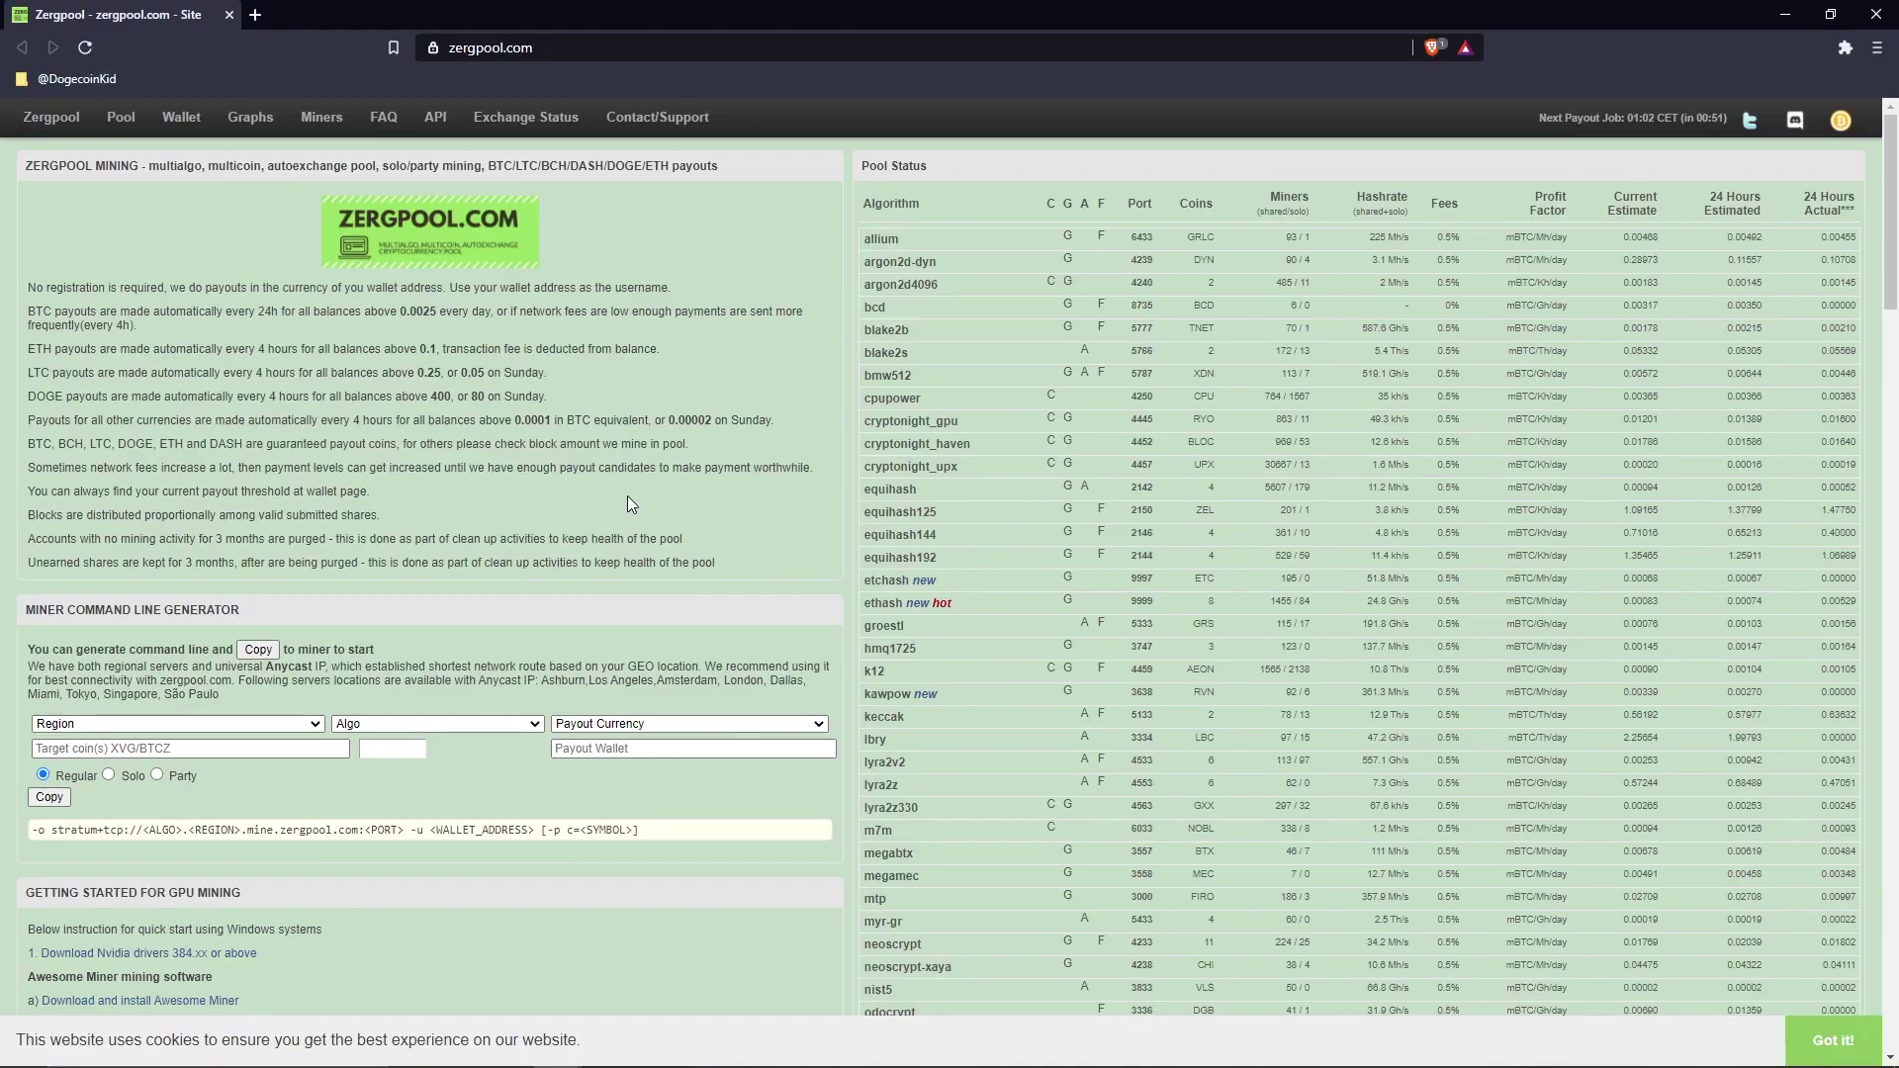
Scroll the Zergpool page down to the Getting Started for GPU Mining instructions
scroll(487, 803, "down", 5)
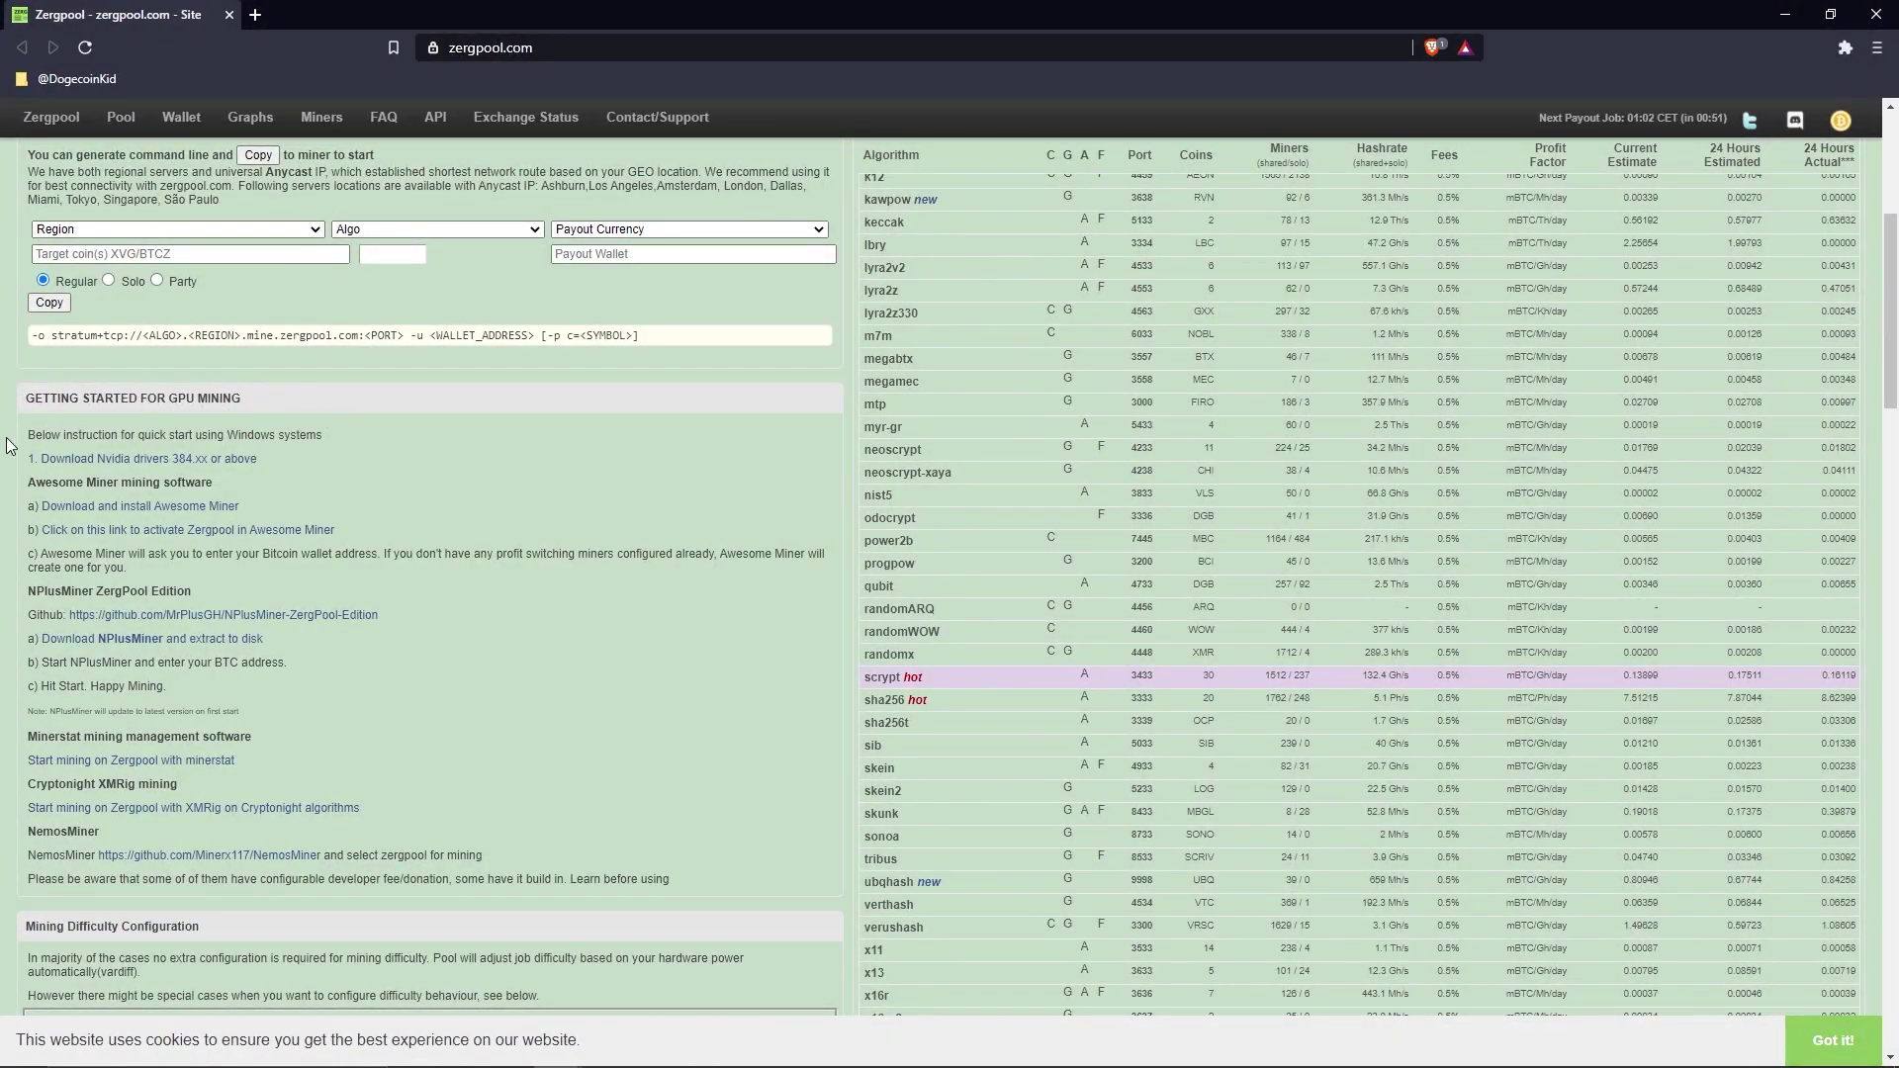
Open the Download Nvidia drivers link in a new tab, view it, then close it
right_click(138, 459)
left_click(193, 467)
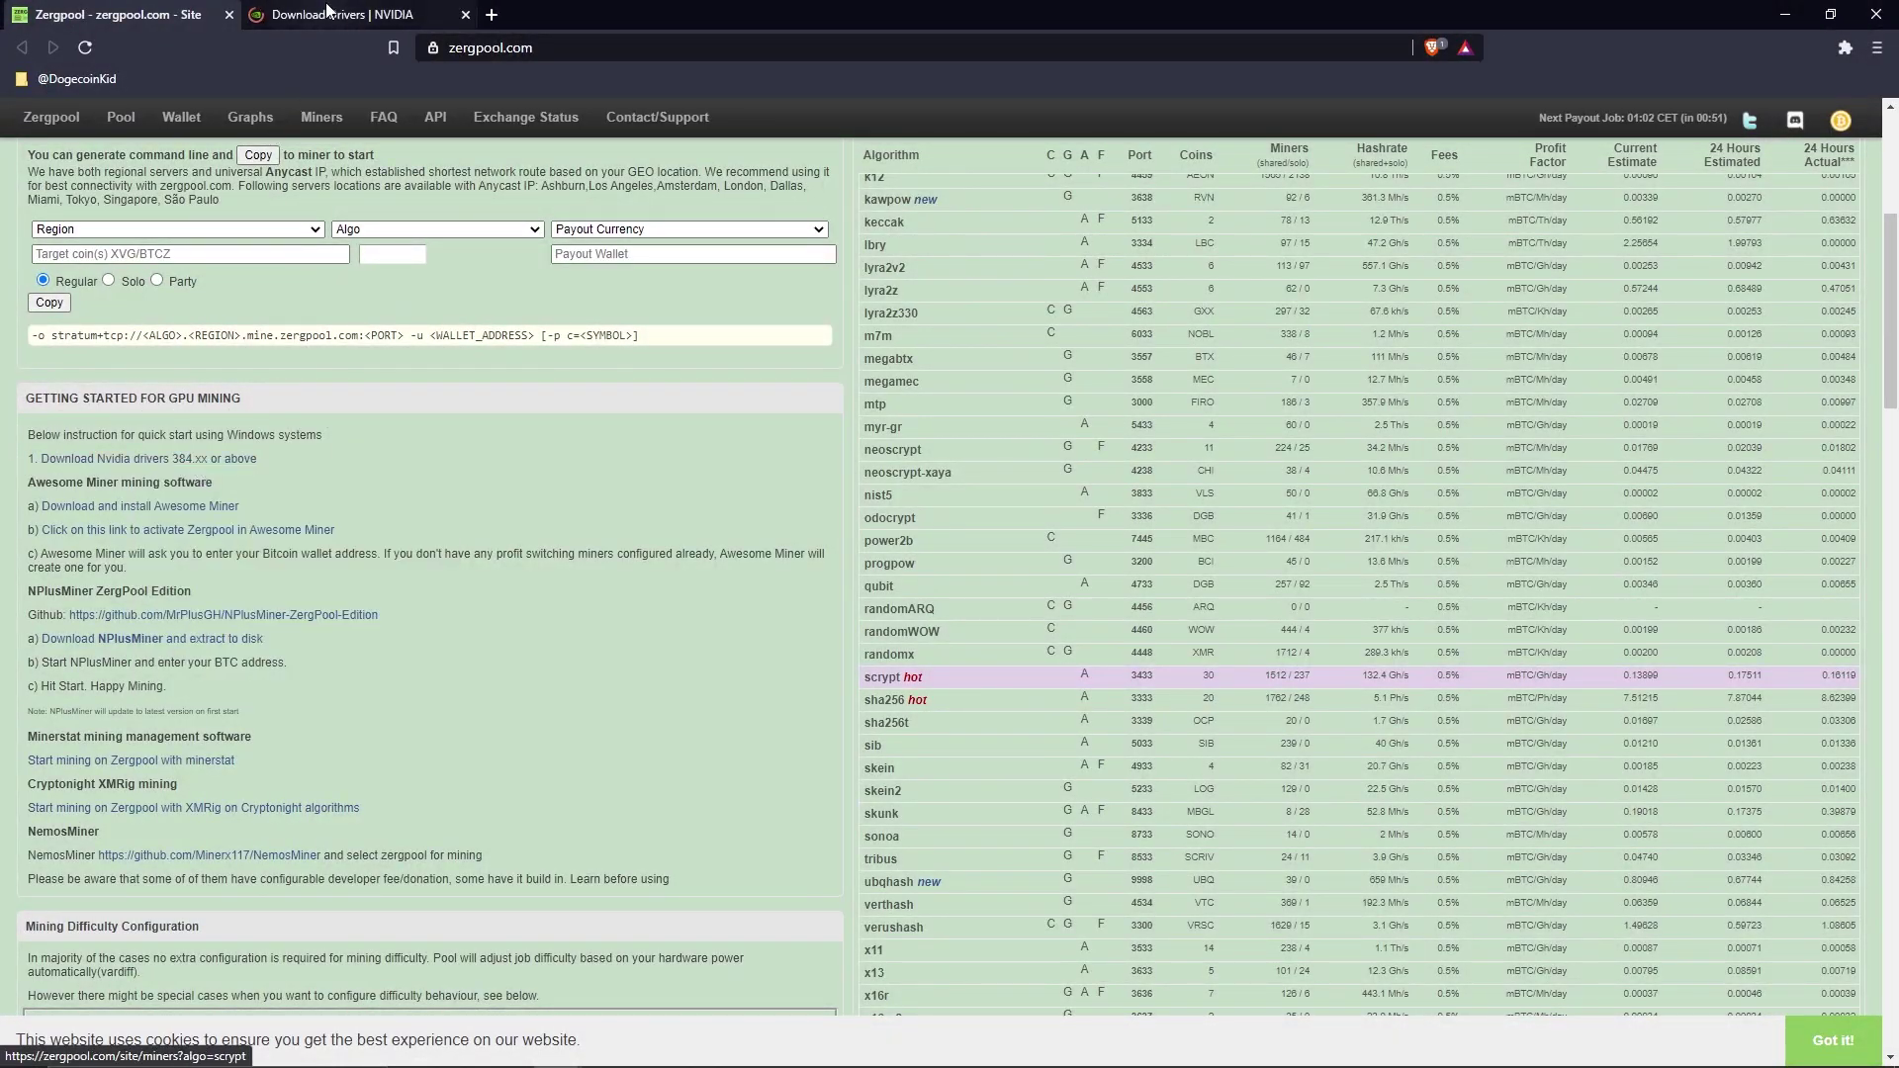
left_click(297, 14)
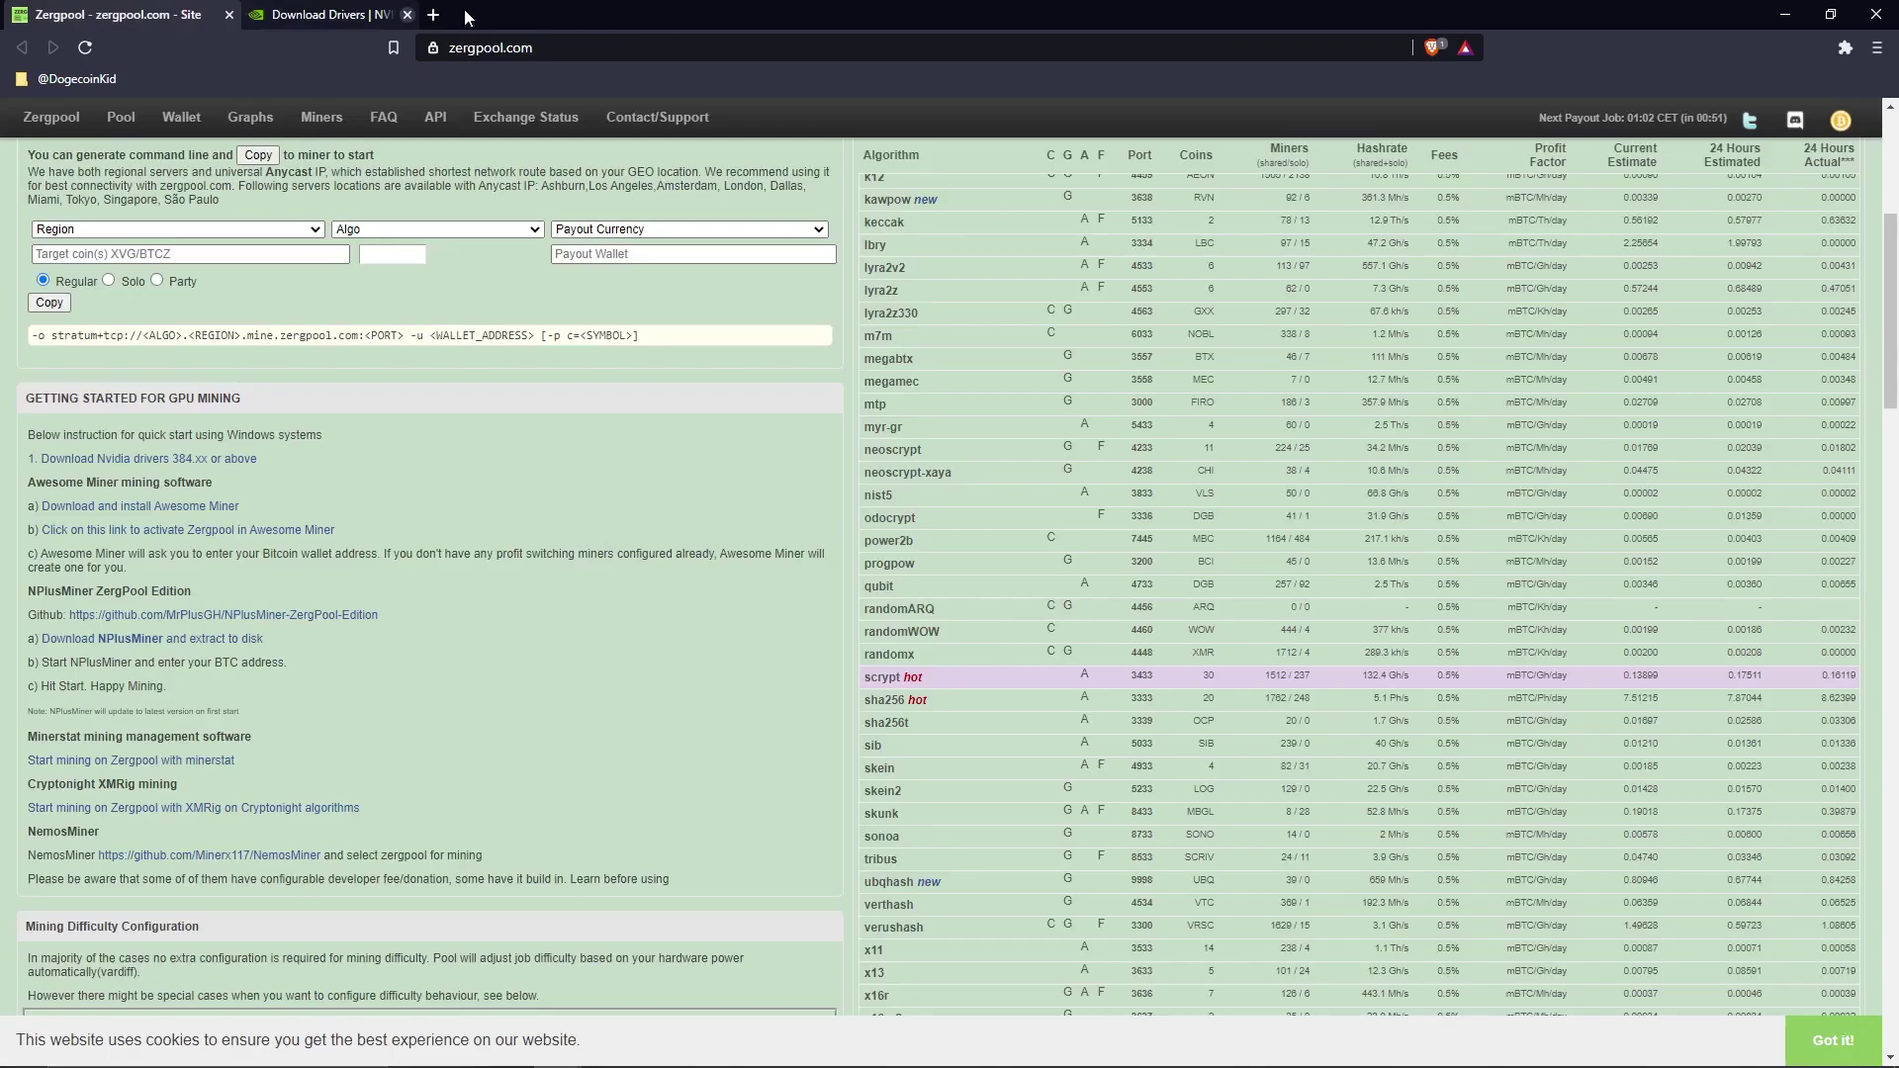
left_click(465, 14)
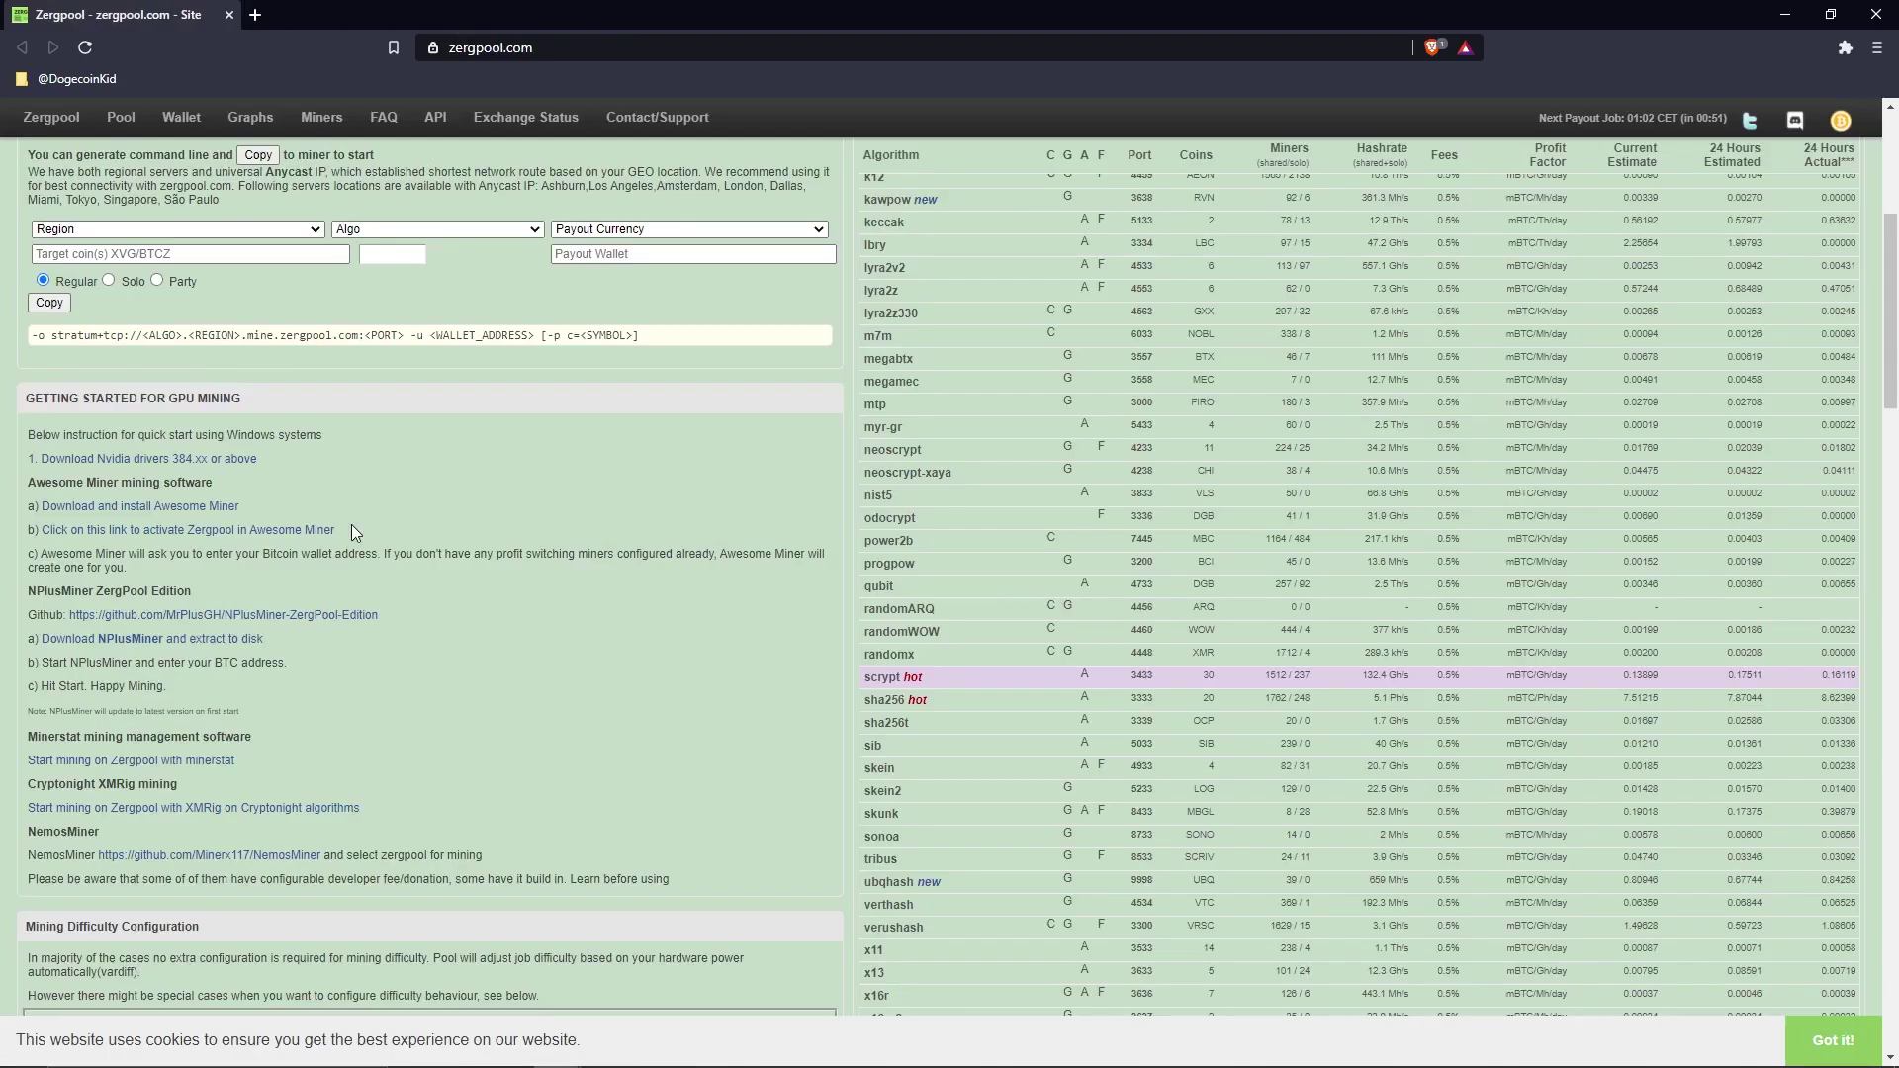
Open the Awesome Miner download link in a new tab and browse the site
right_click(206, 509)
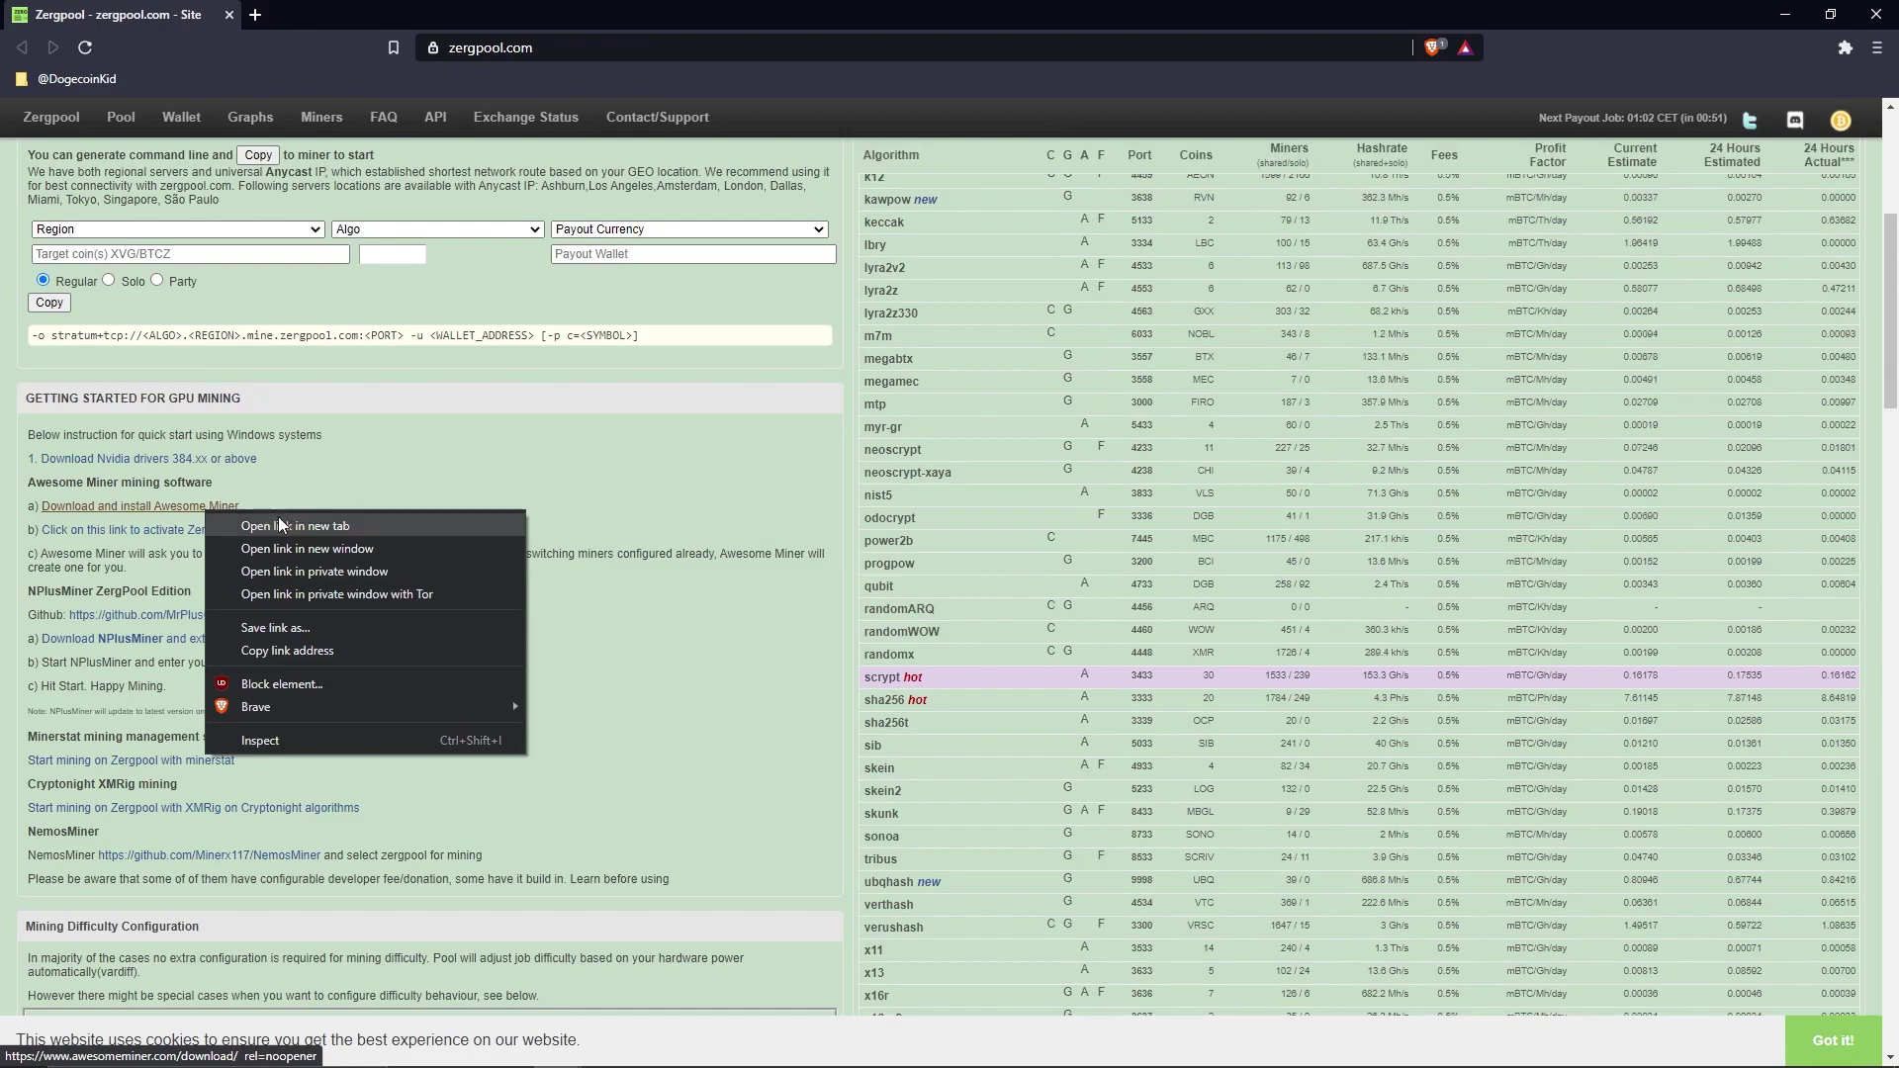
left_click(302, 526)
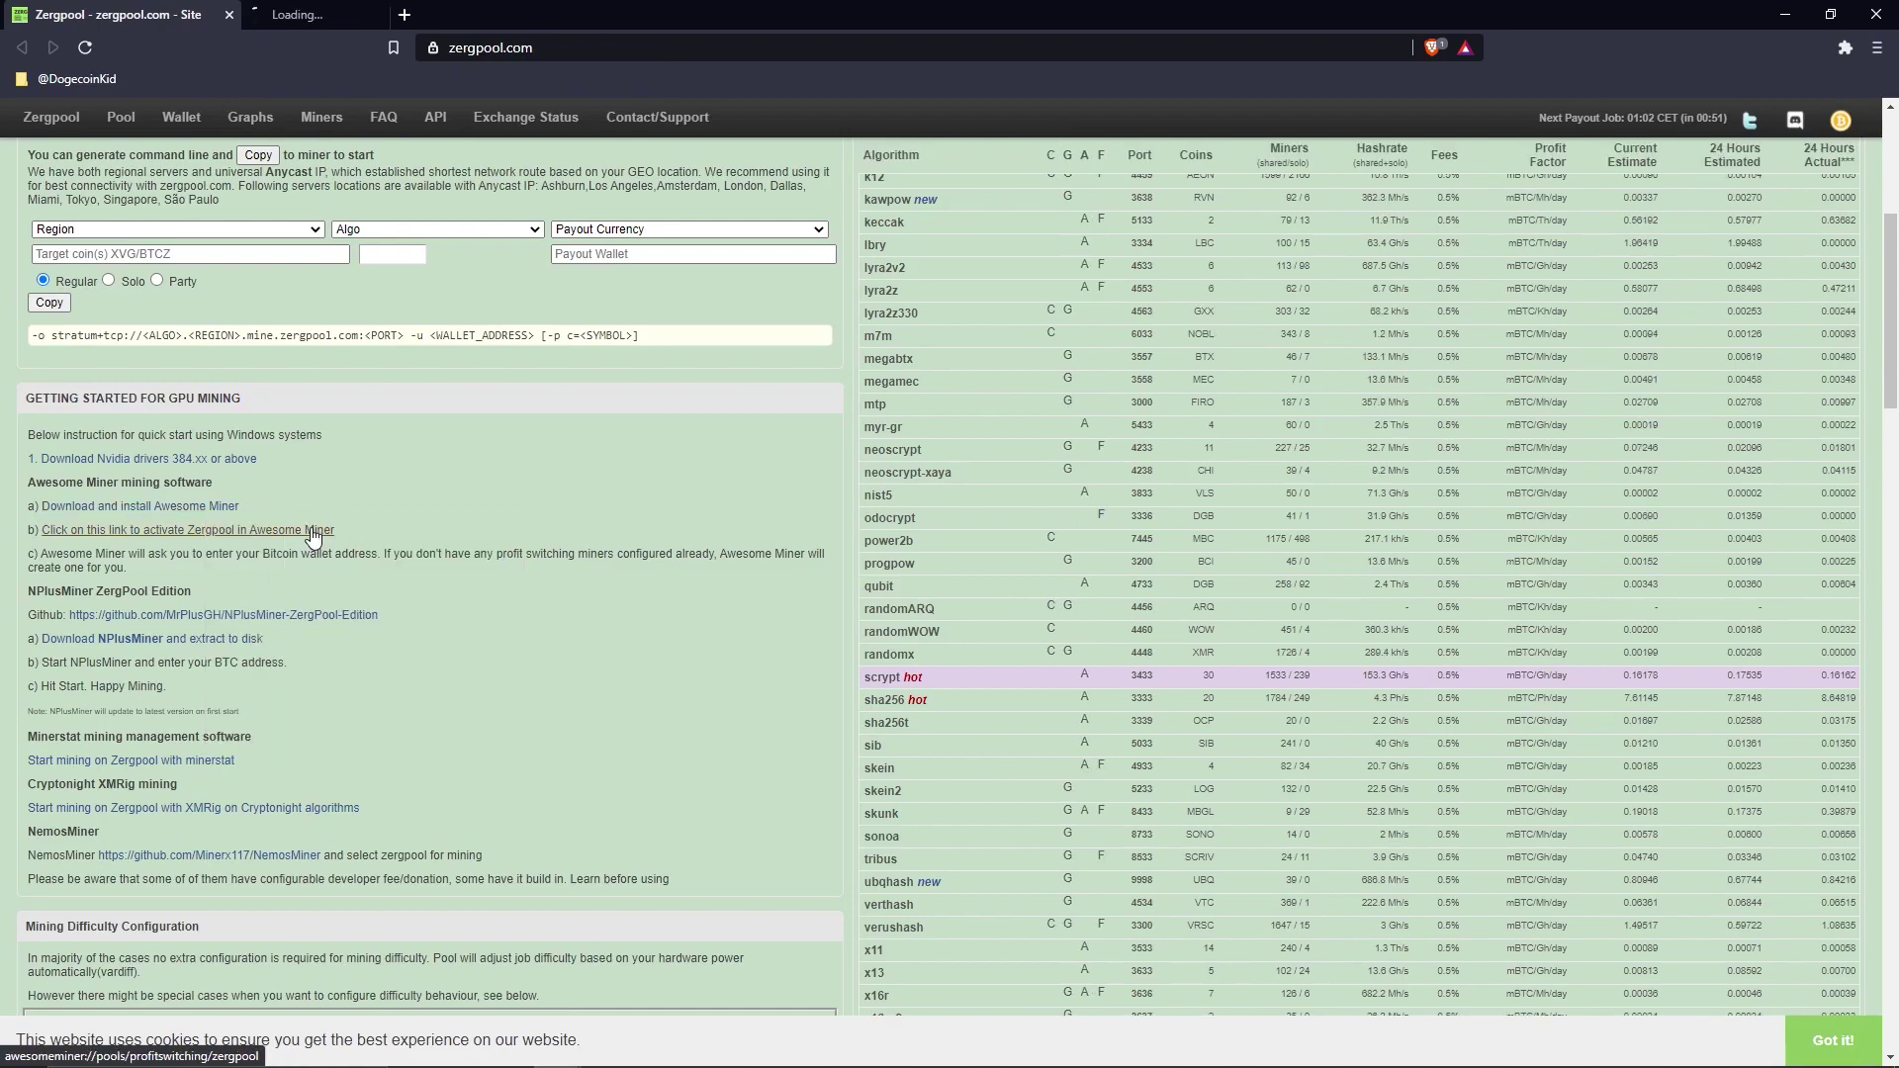
left_click(361, 14)
scroll(414, 613, "down", 1)
scroll(415, 613, "down", 3)
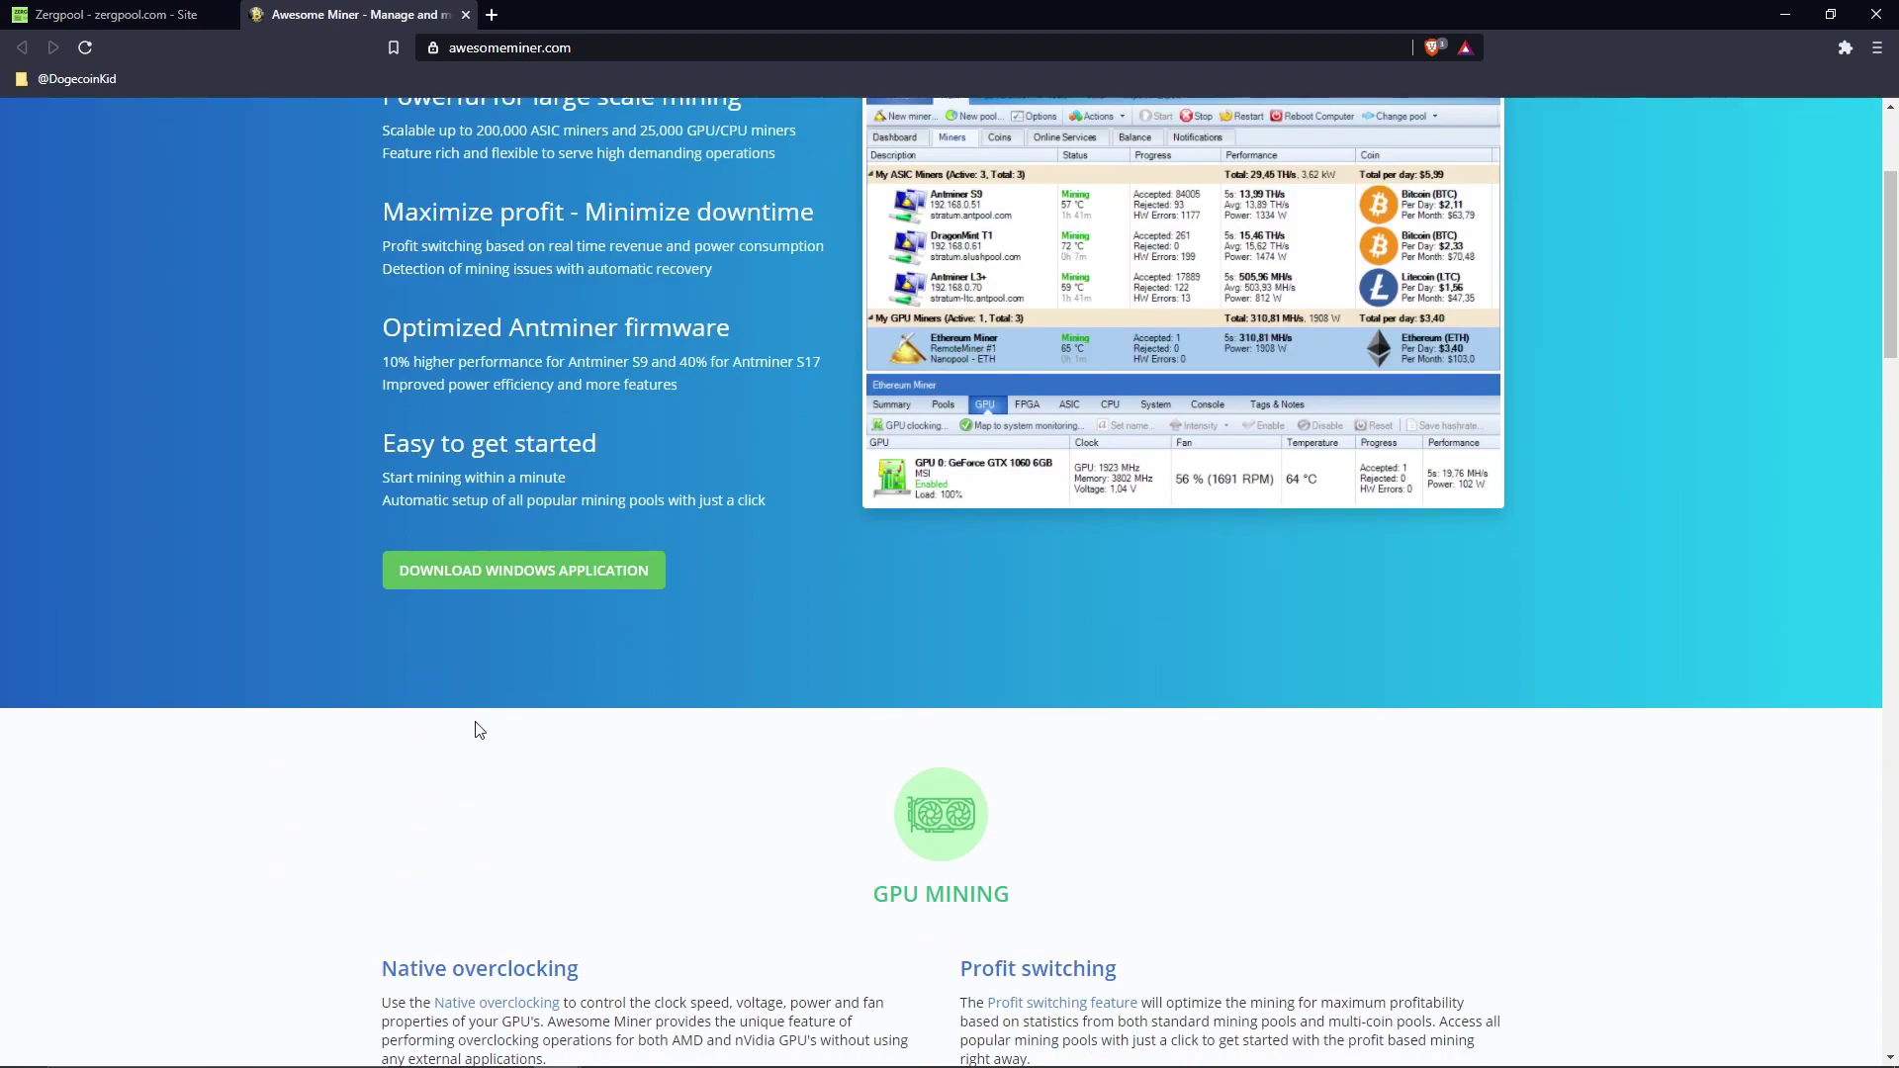
scroll(524, 725, "up", 4)
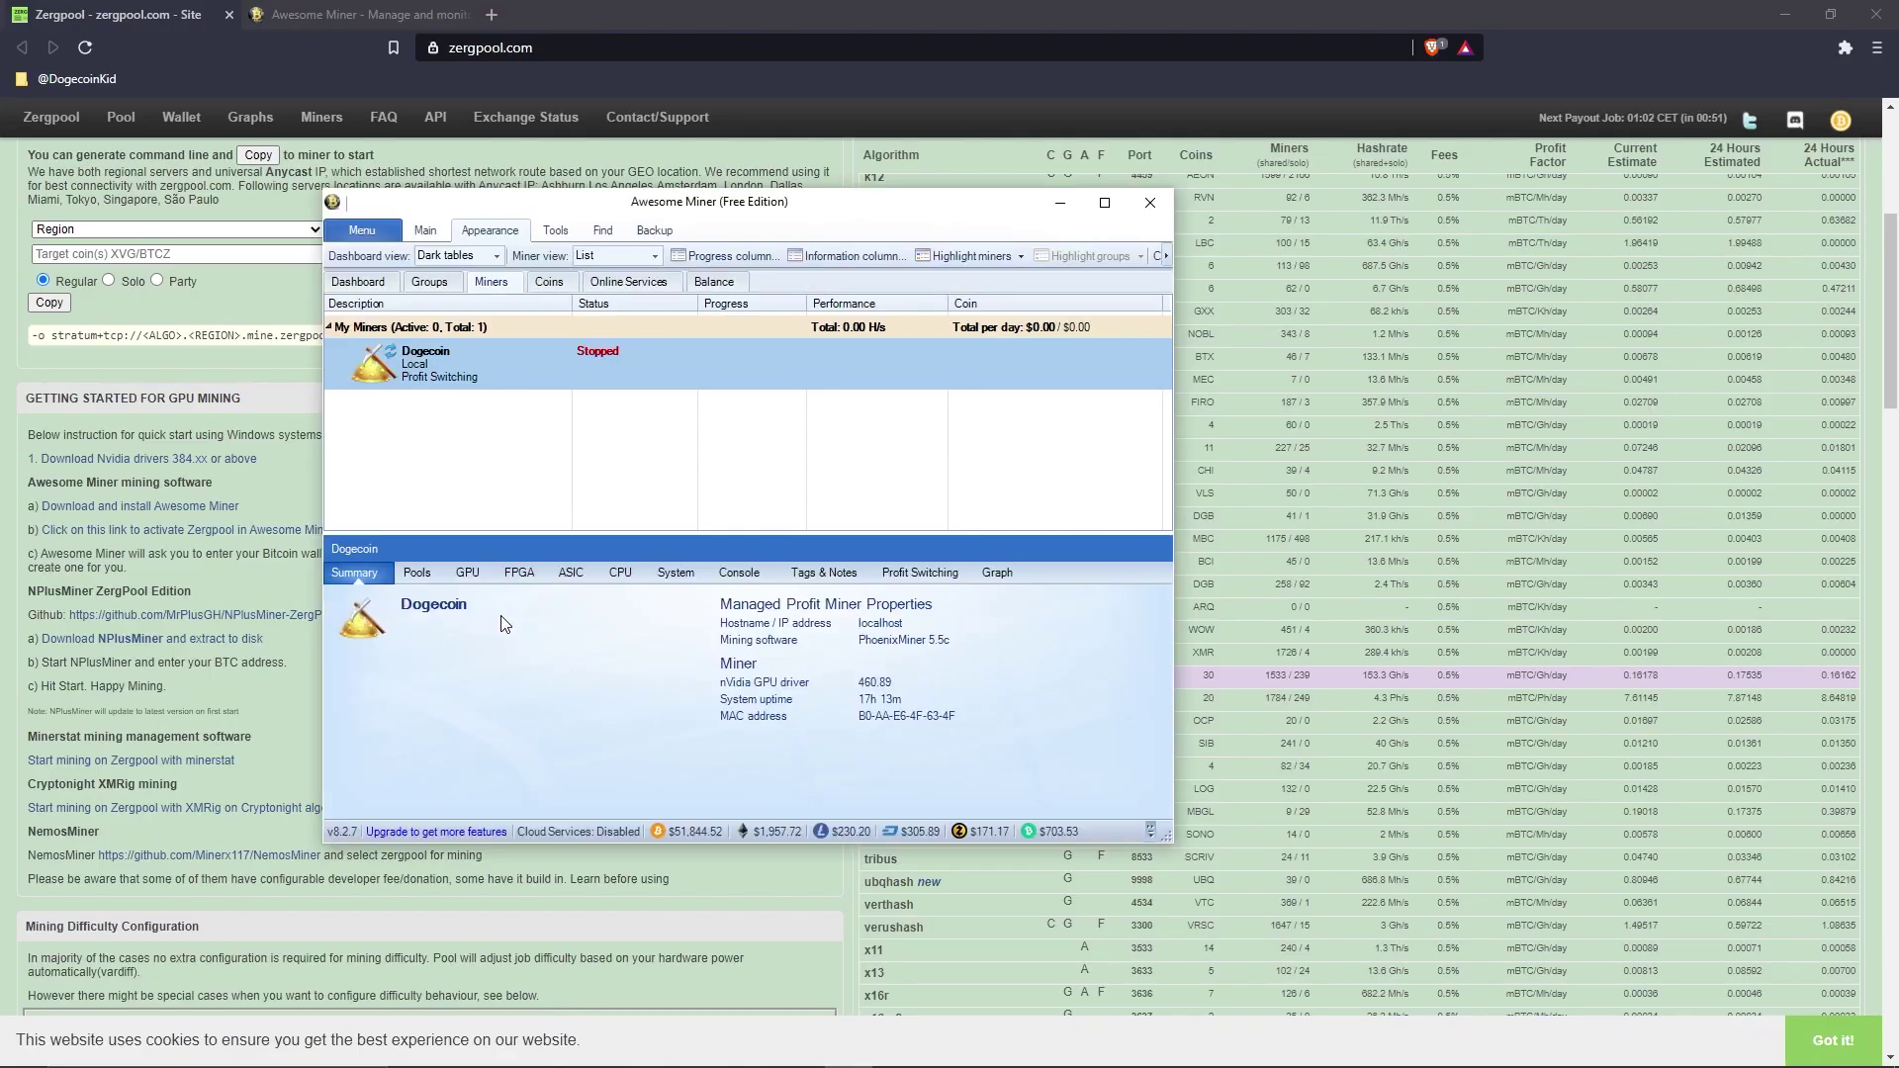
Remove the existing Dogecoin miner from Awesome Miner
right_click(520, 360)
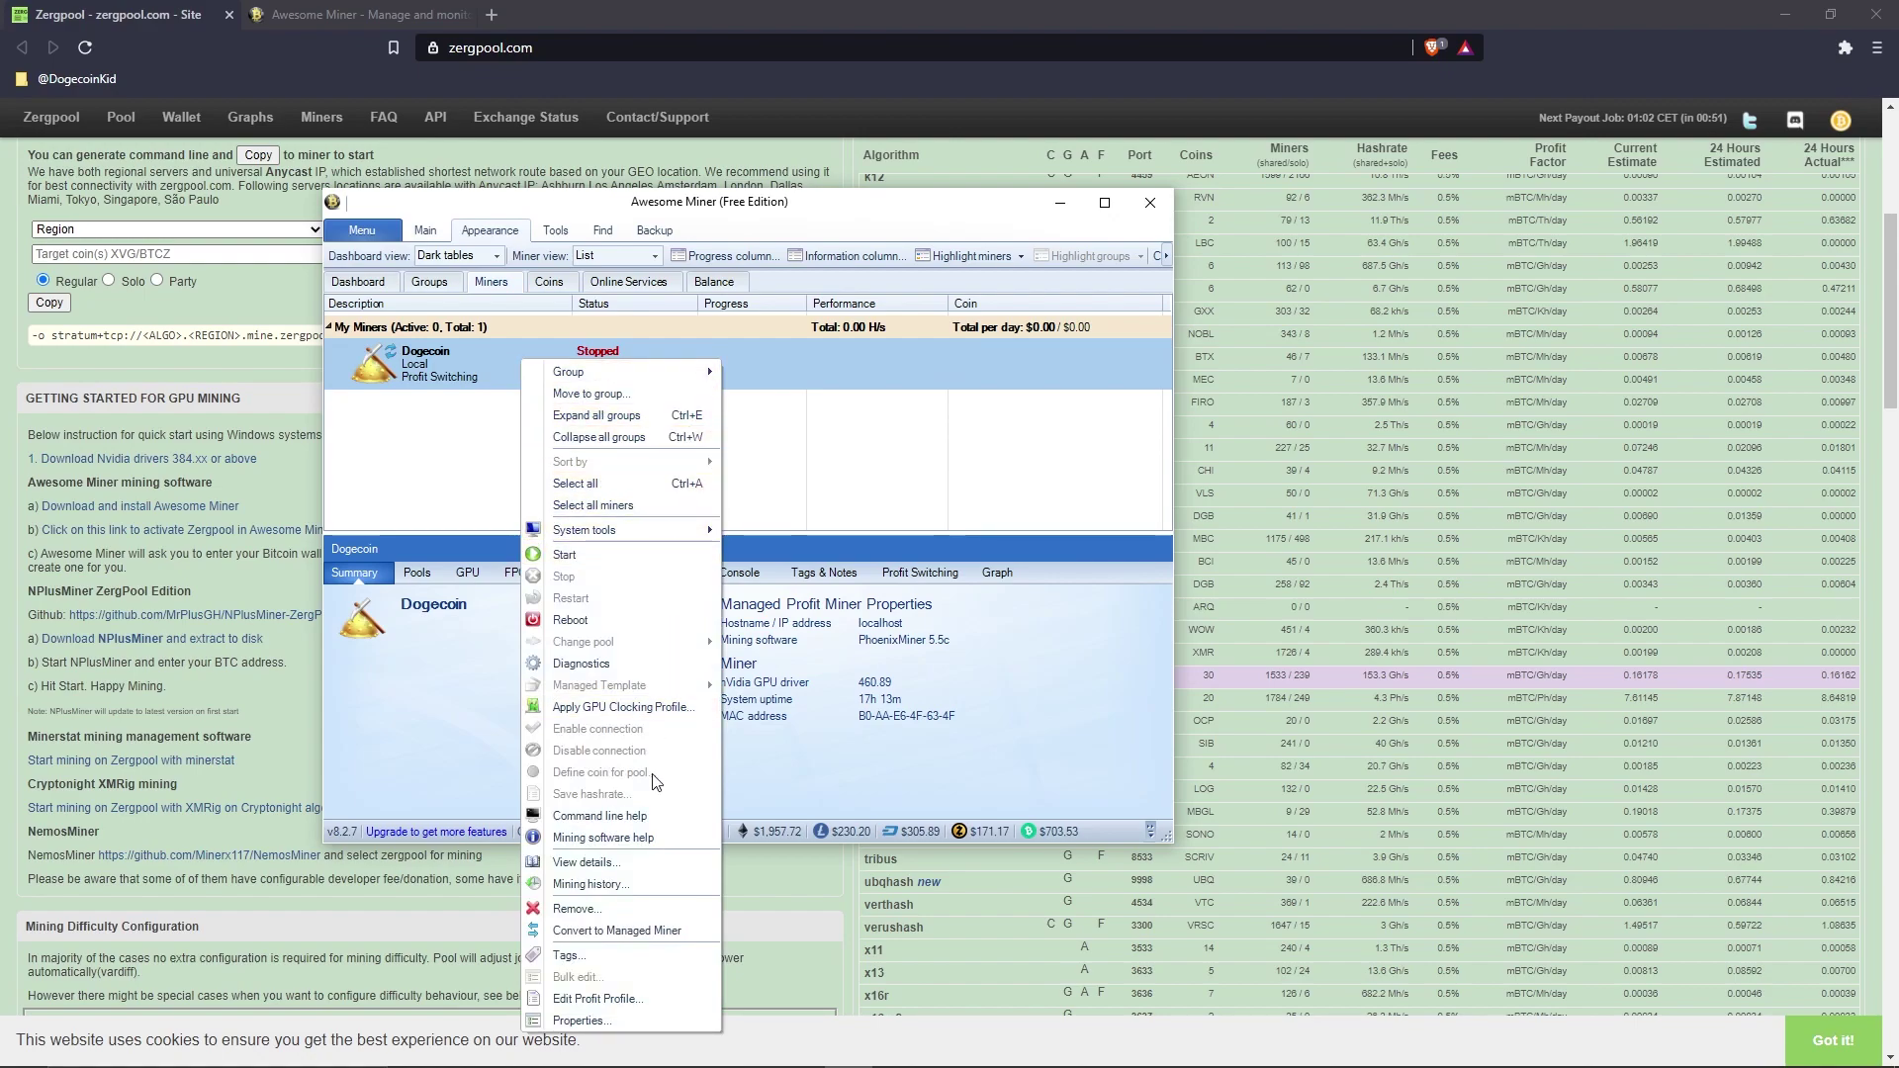
left_click(625, 906)
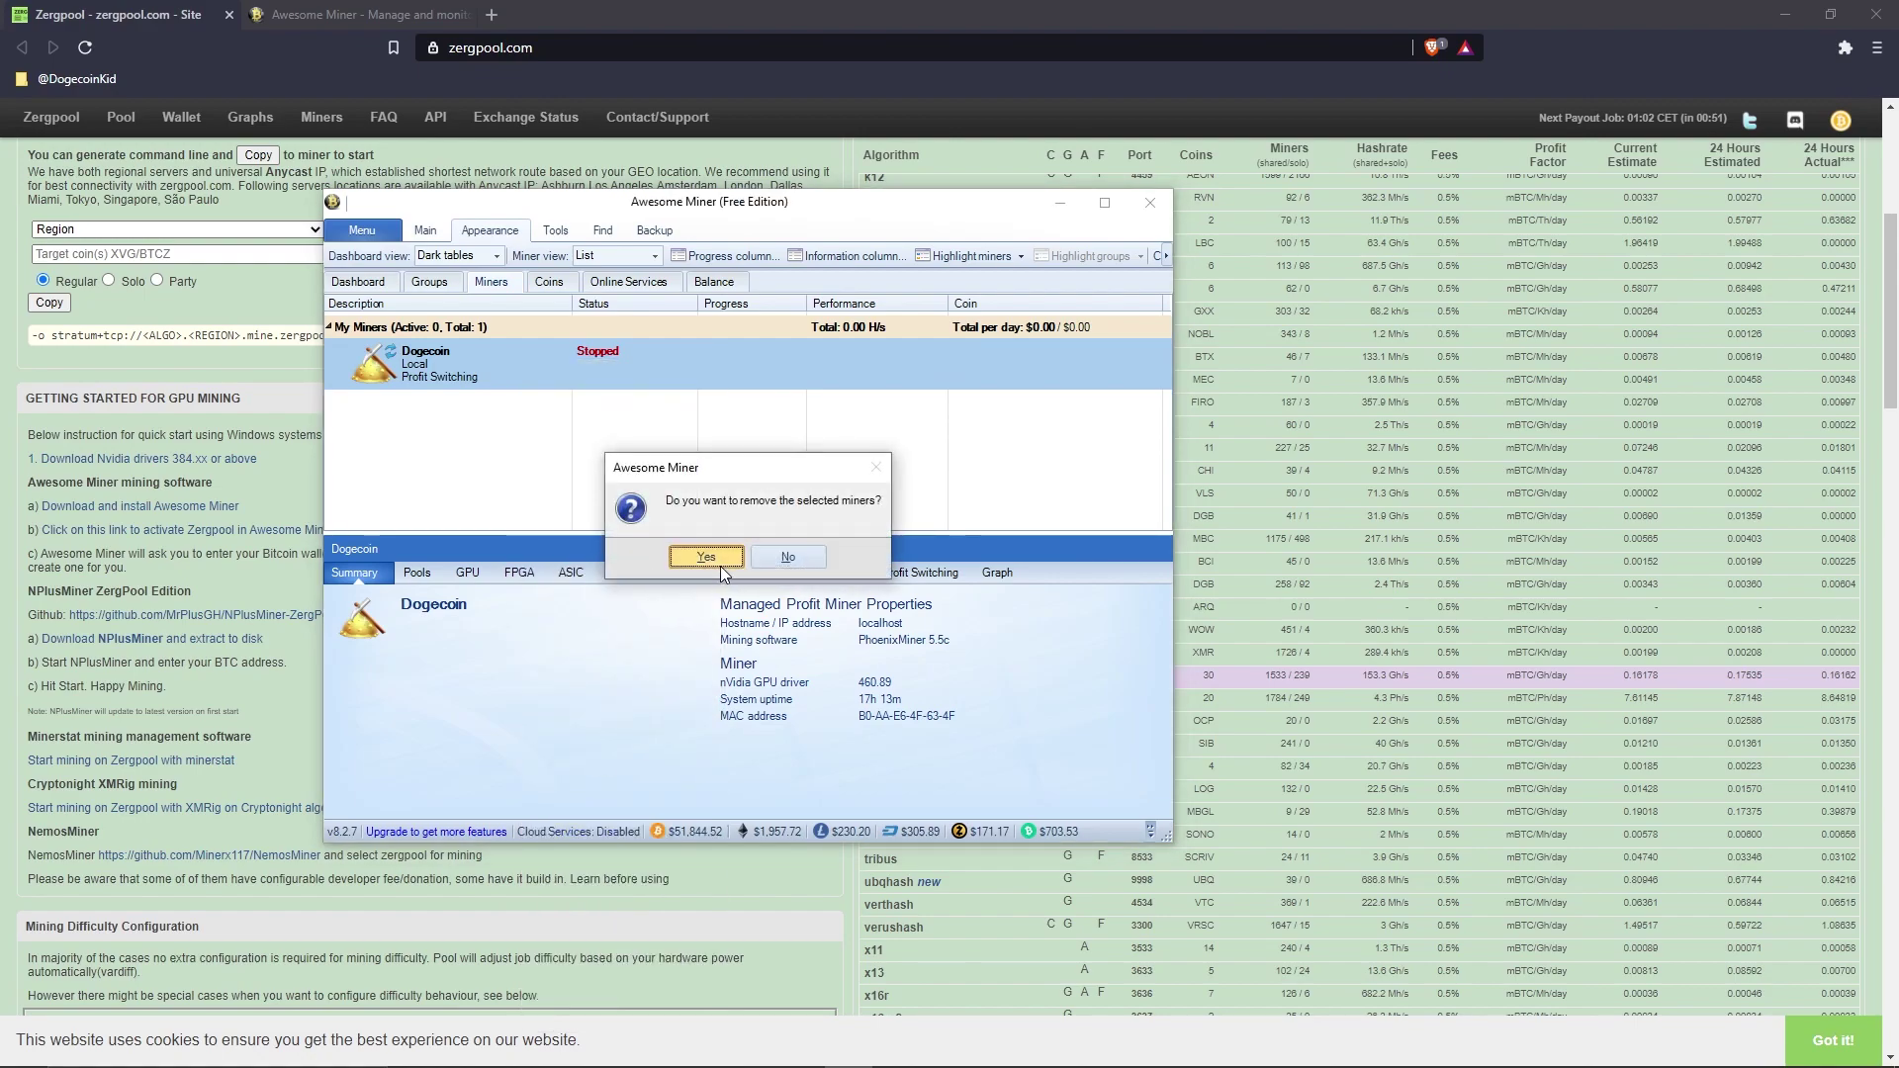
left_click(720, 562)
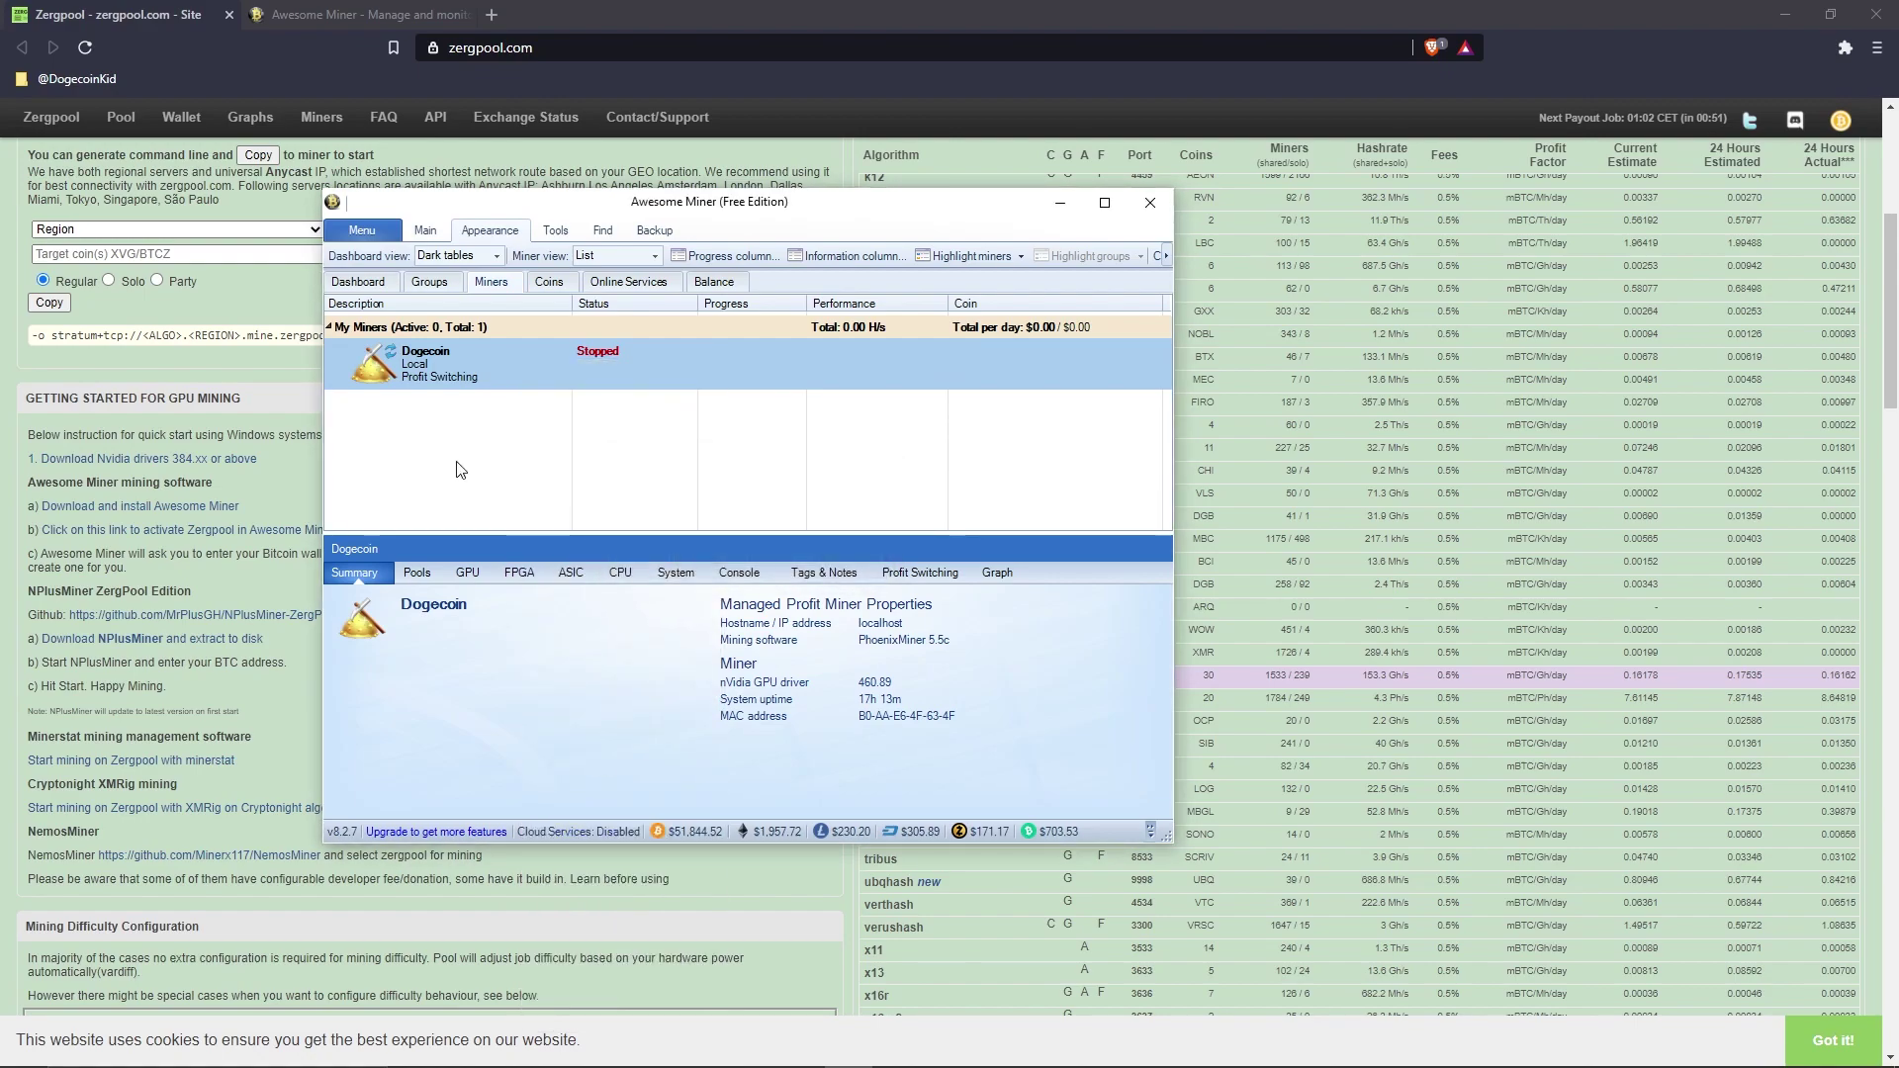
Create a Managed Profit Miner named 'DogecoinKid' using the nVidia GPU profit profile
left_click(427, 231)
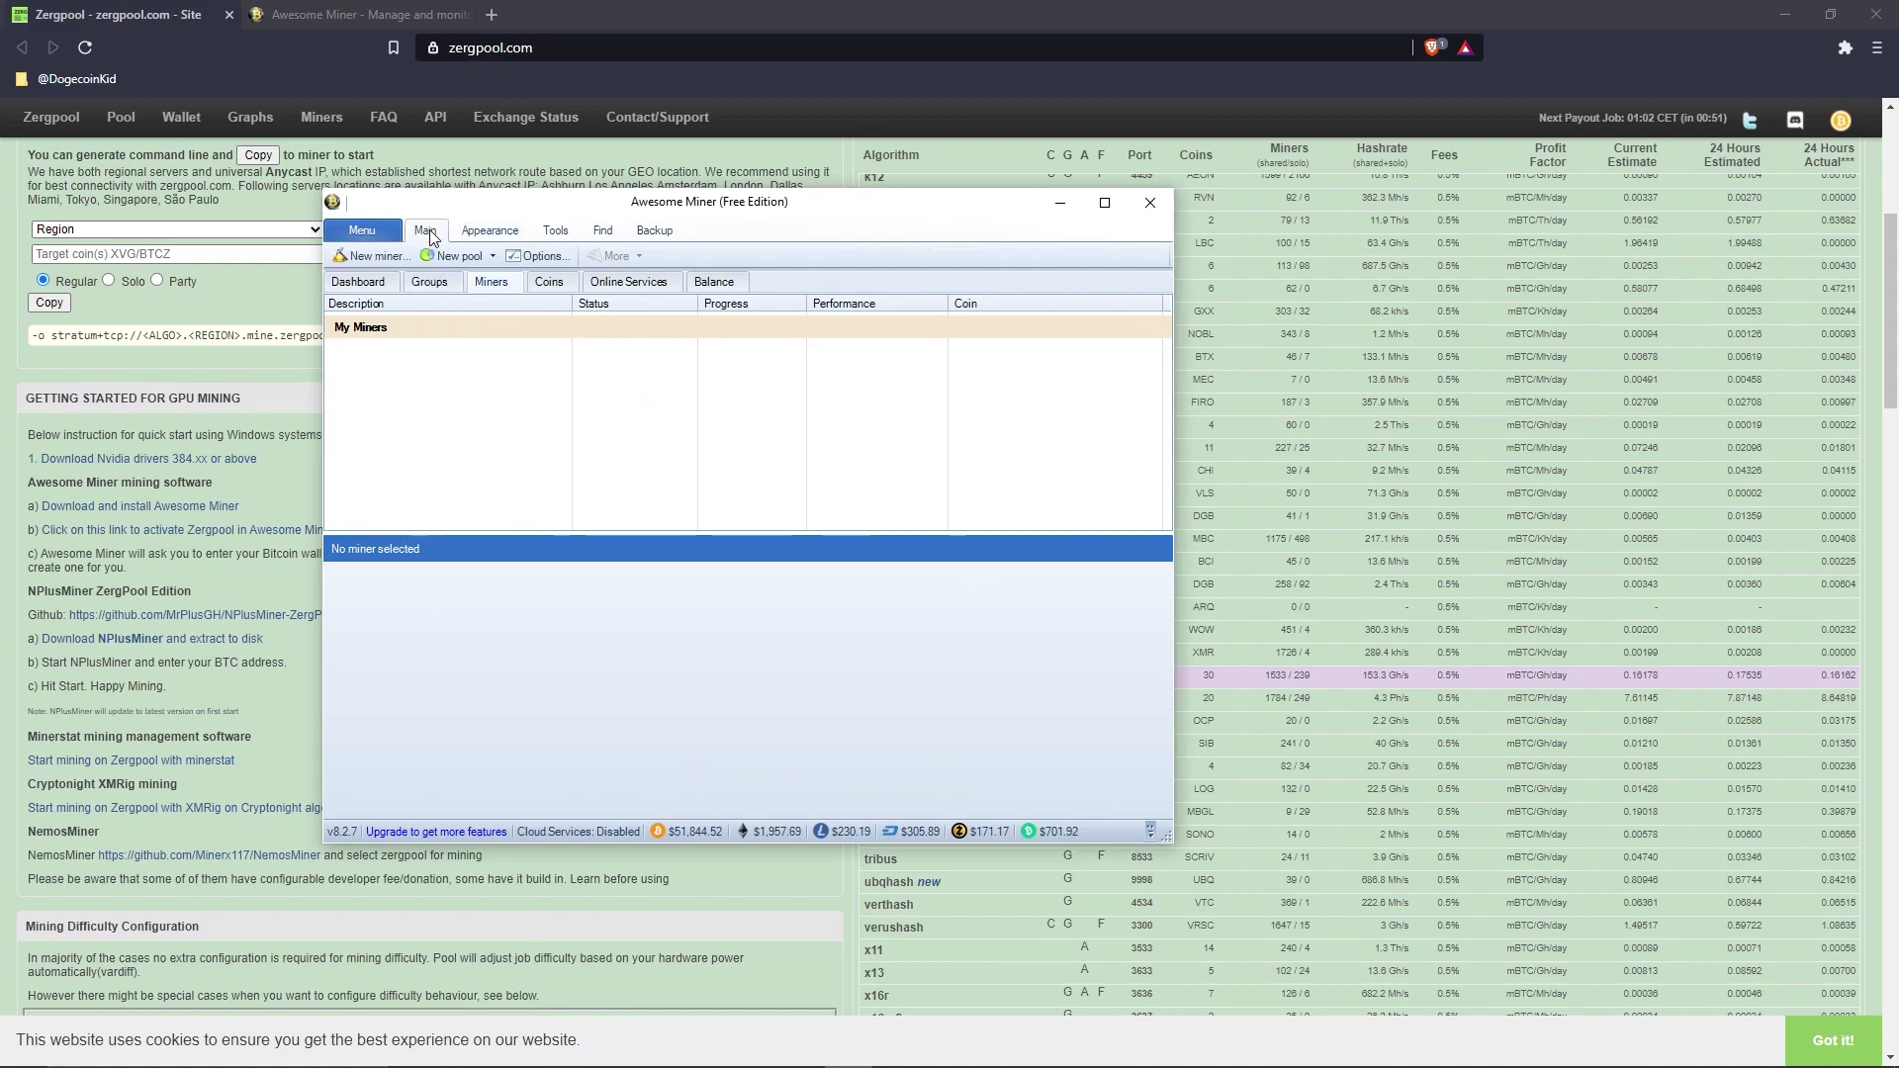
left_click(380, 253)
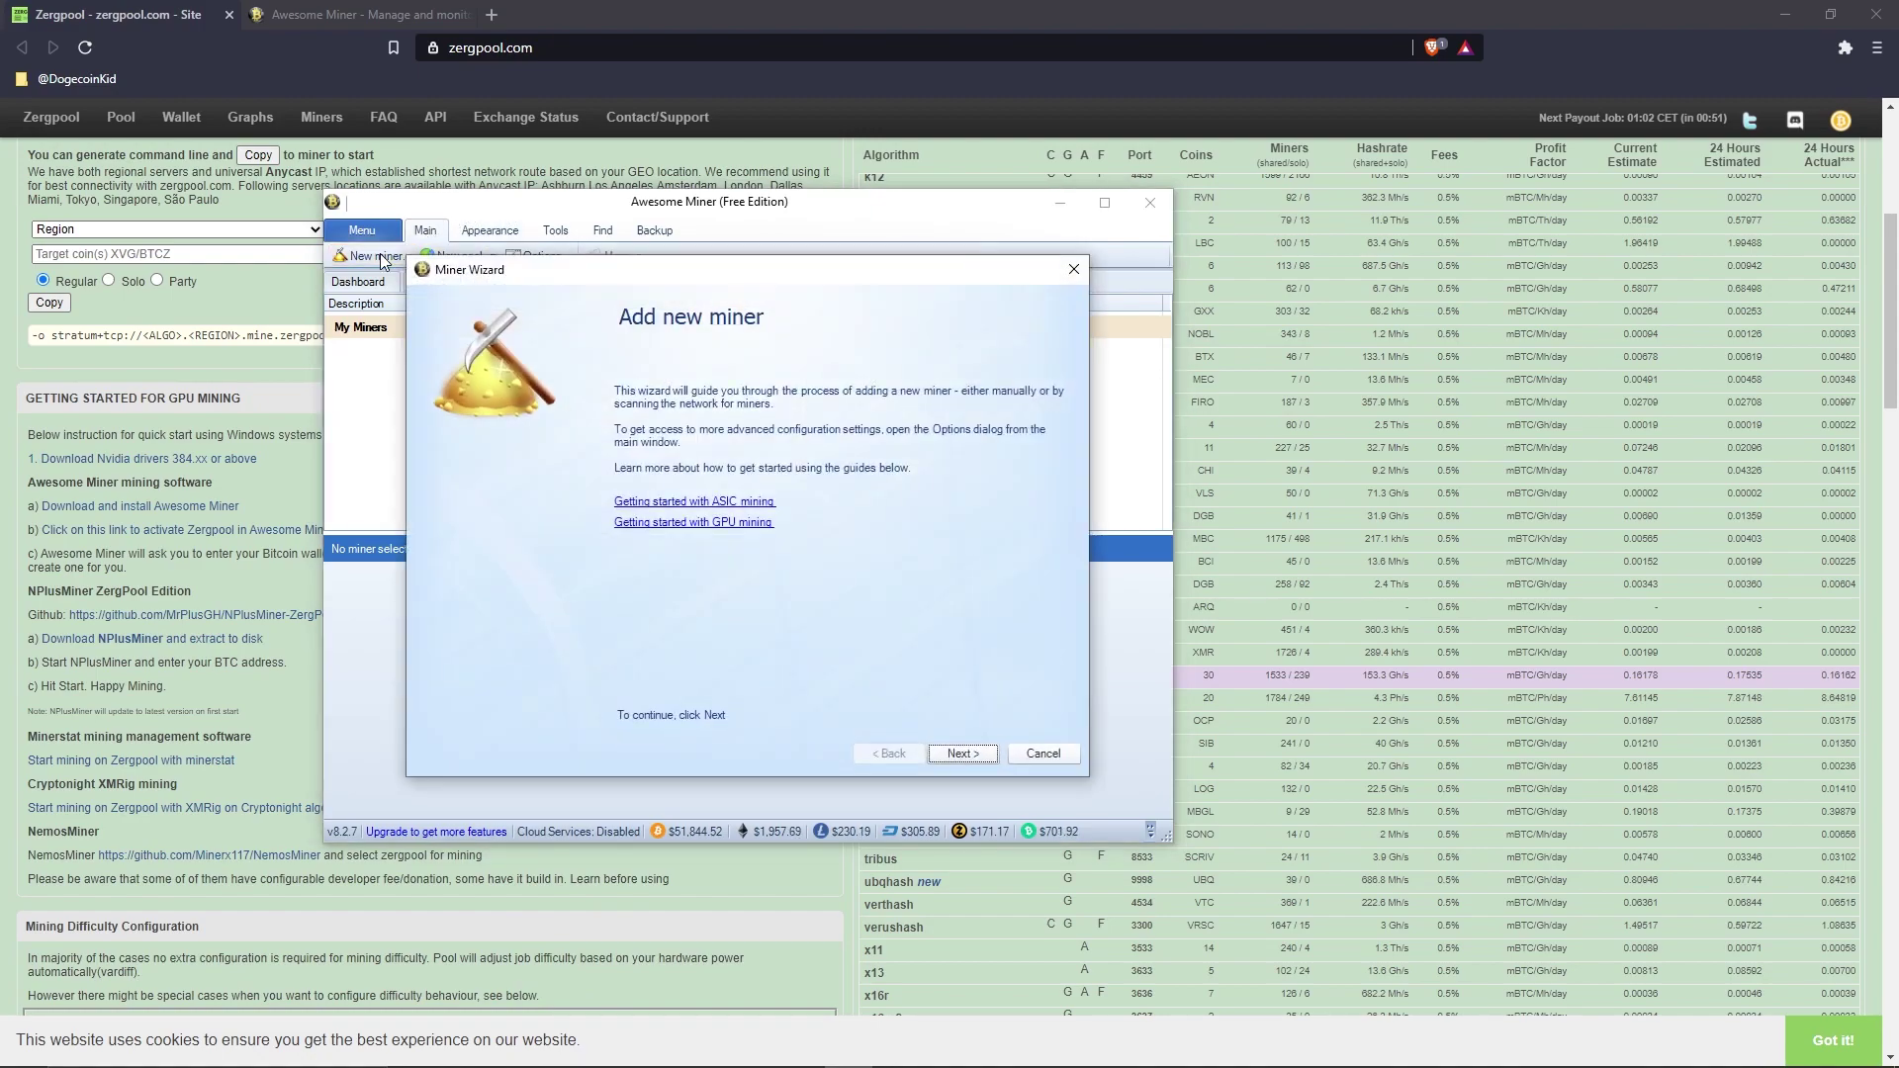
left_click(962, 753)
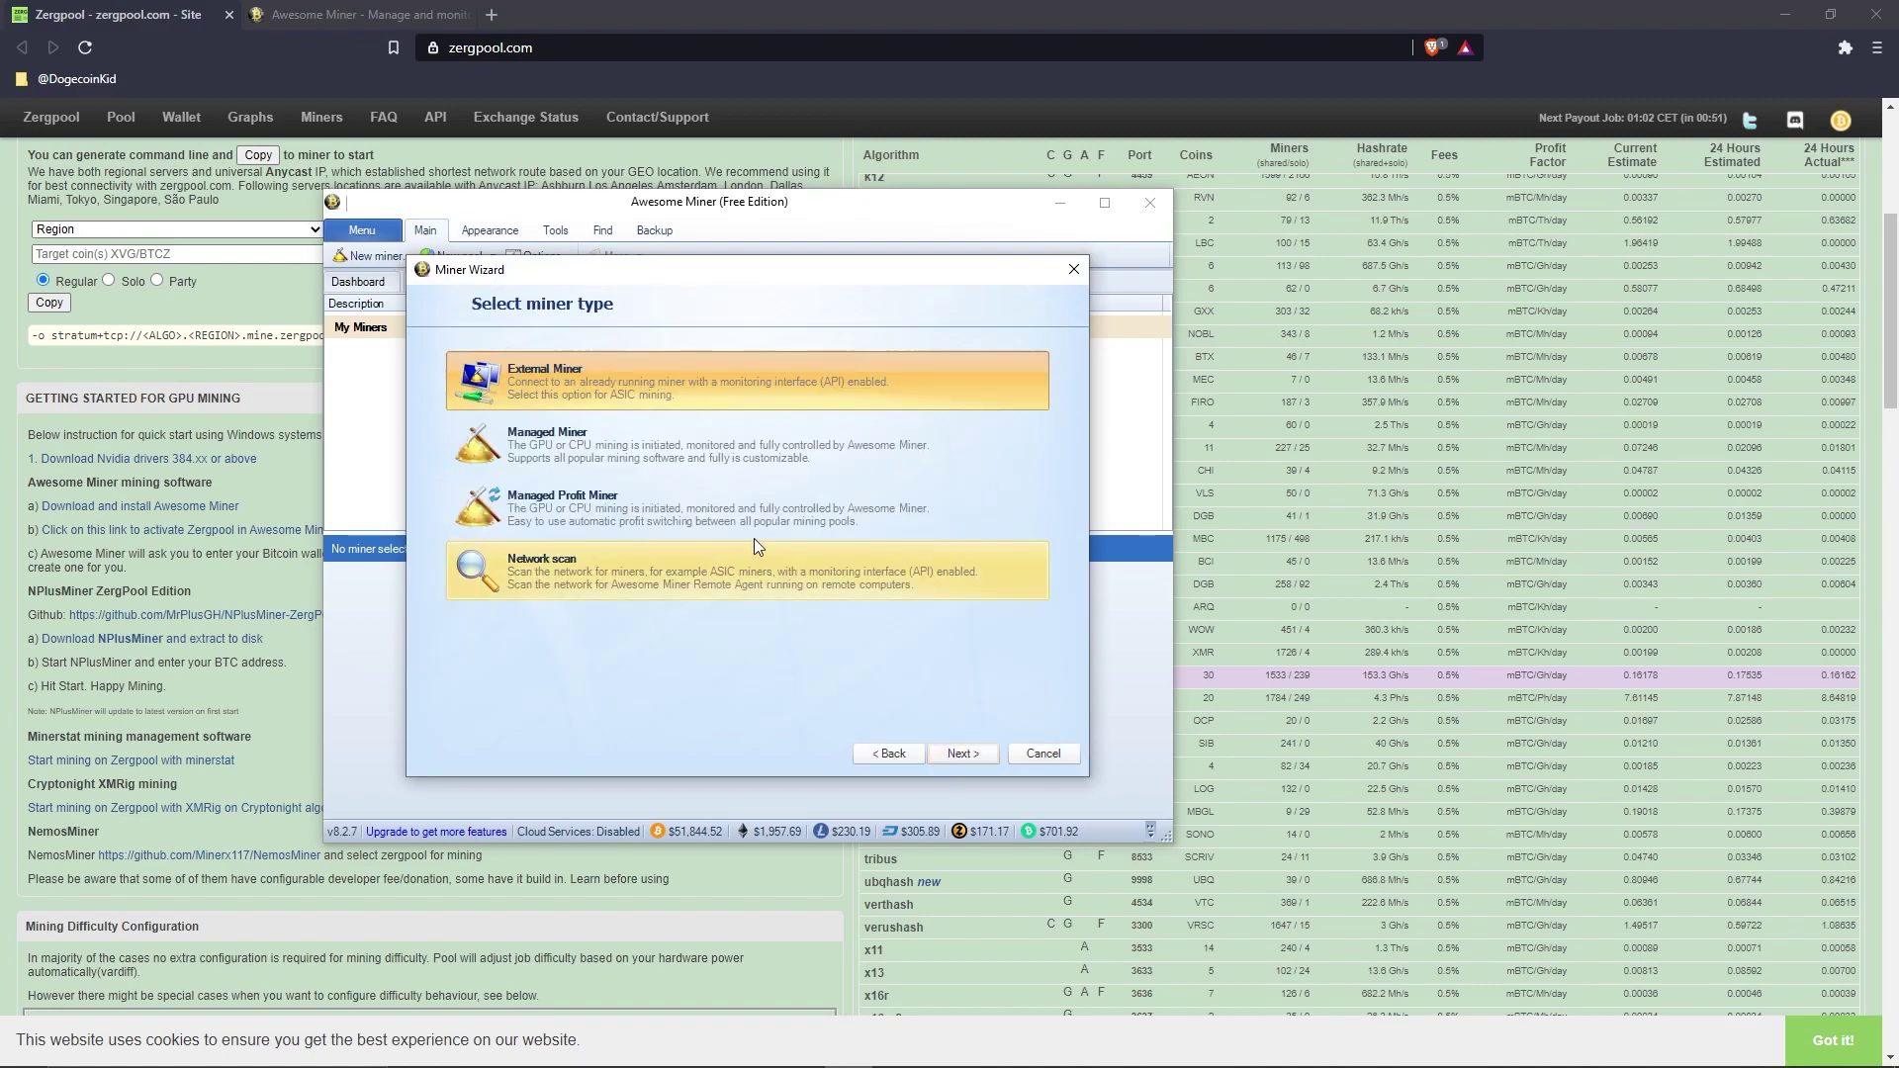
left_click(742, 509)
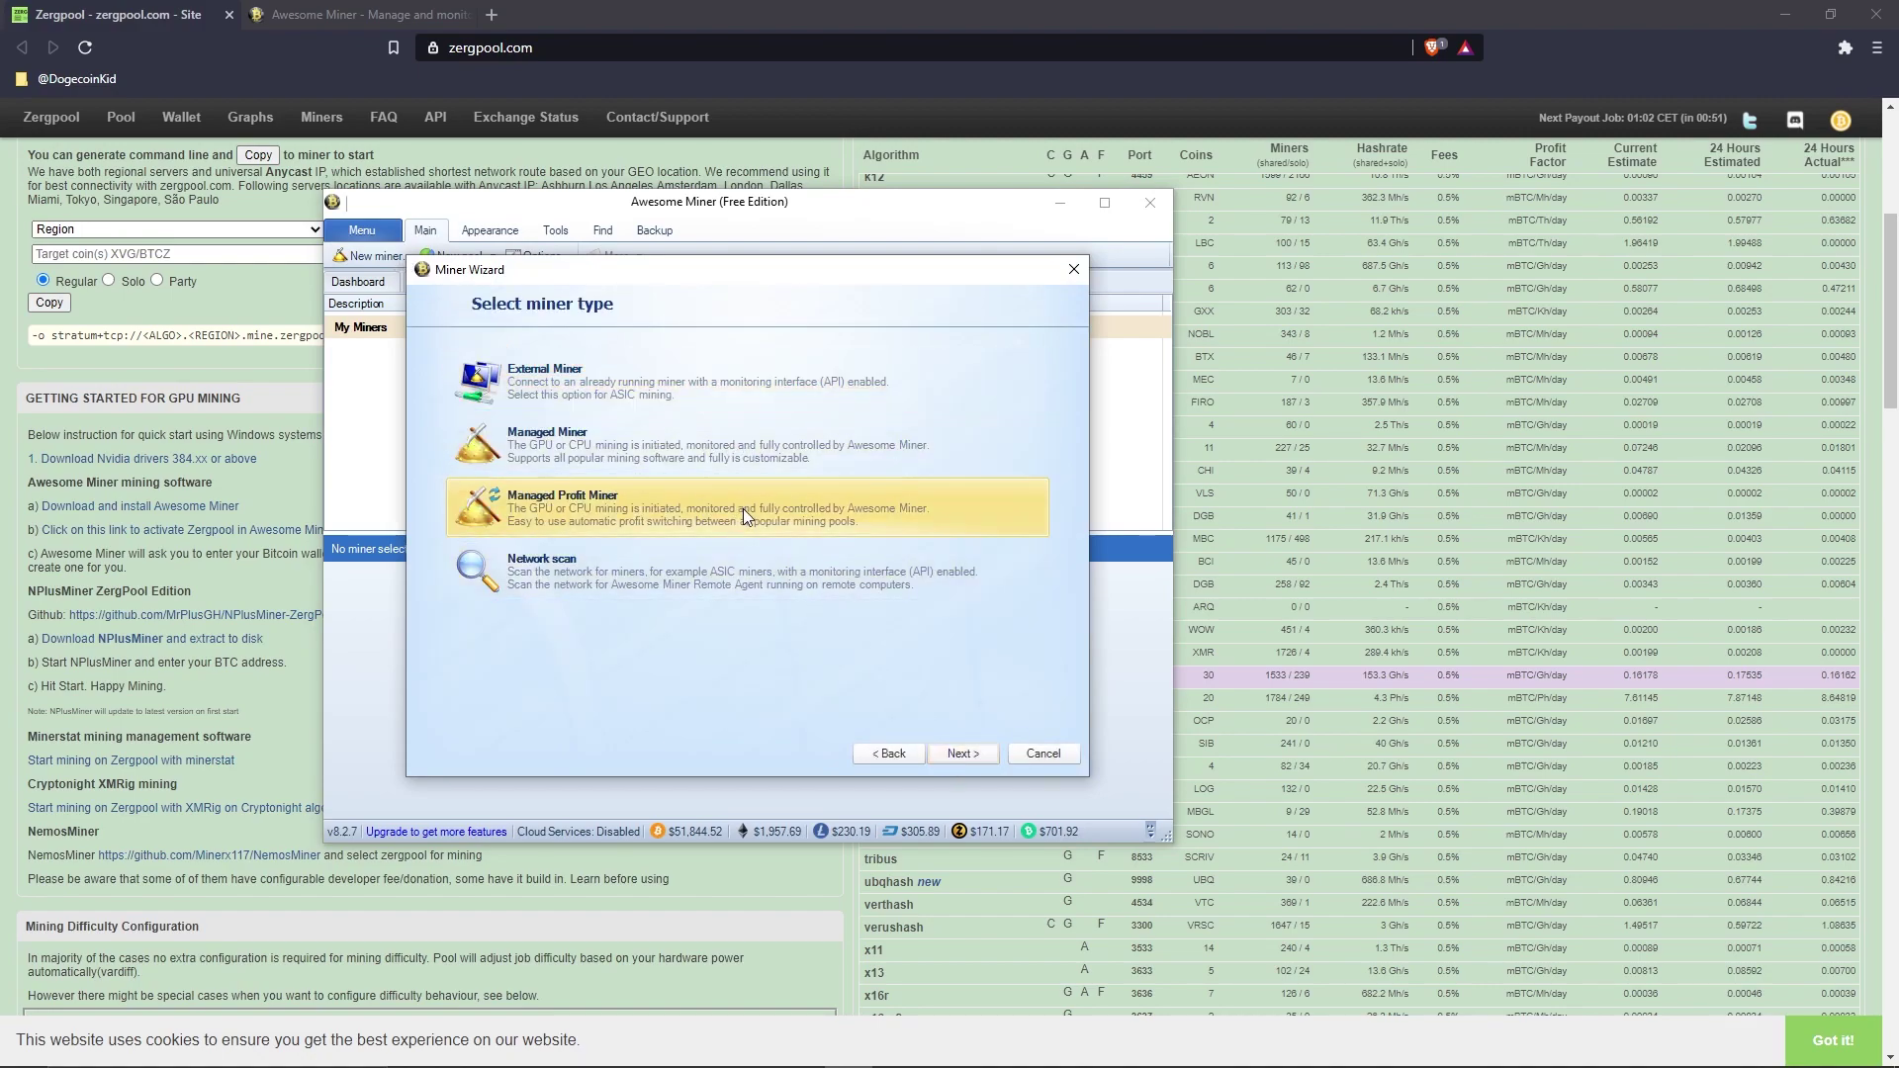
left_click(962, 754)
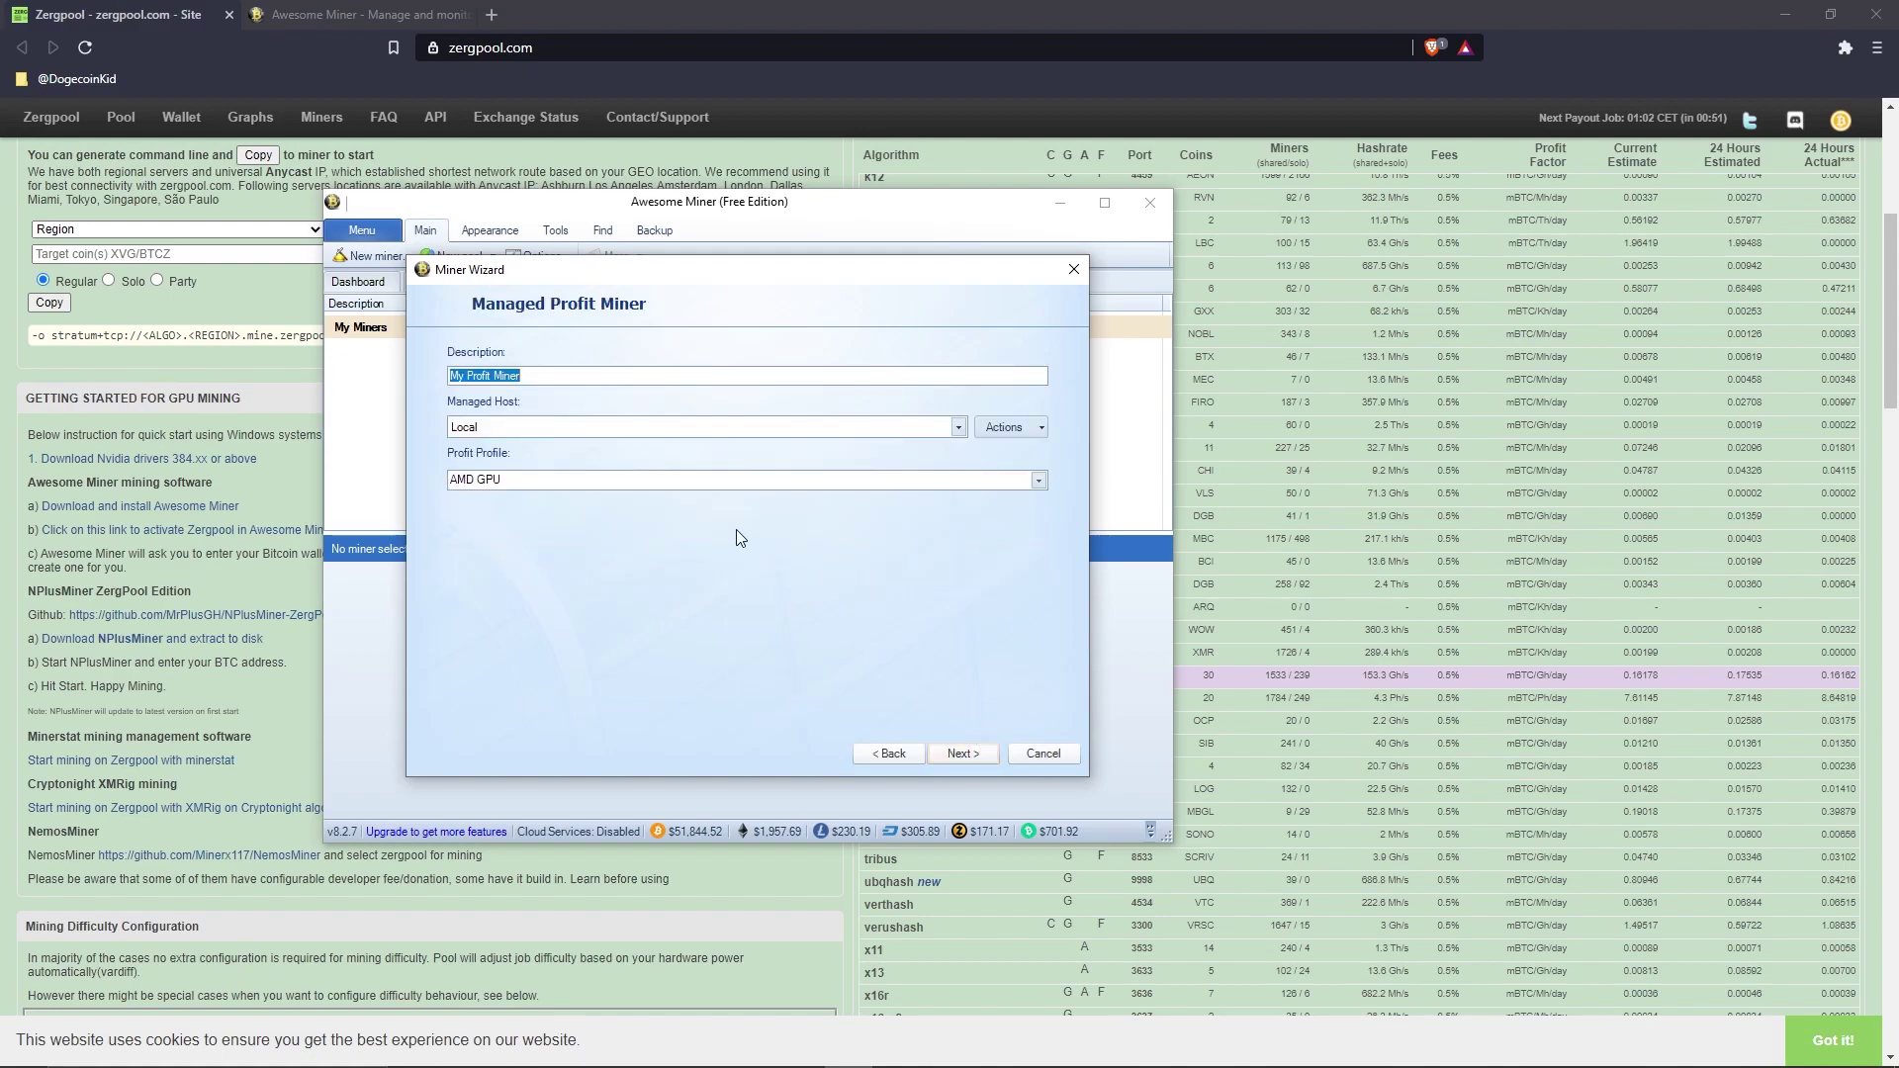
type("DogecoinKid")
left_click(1038, 480)
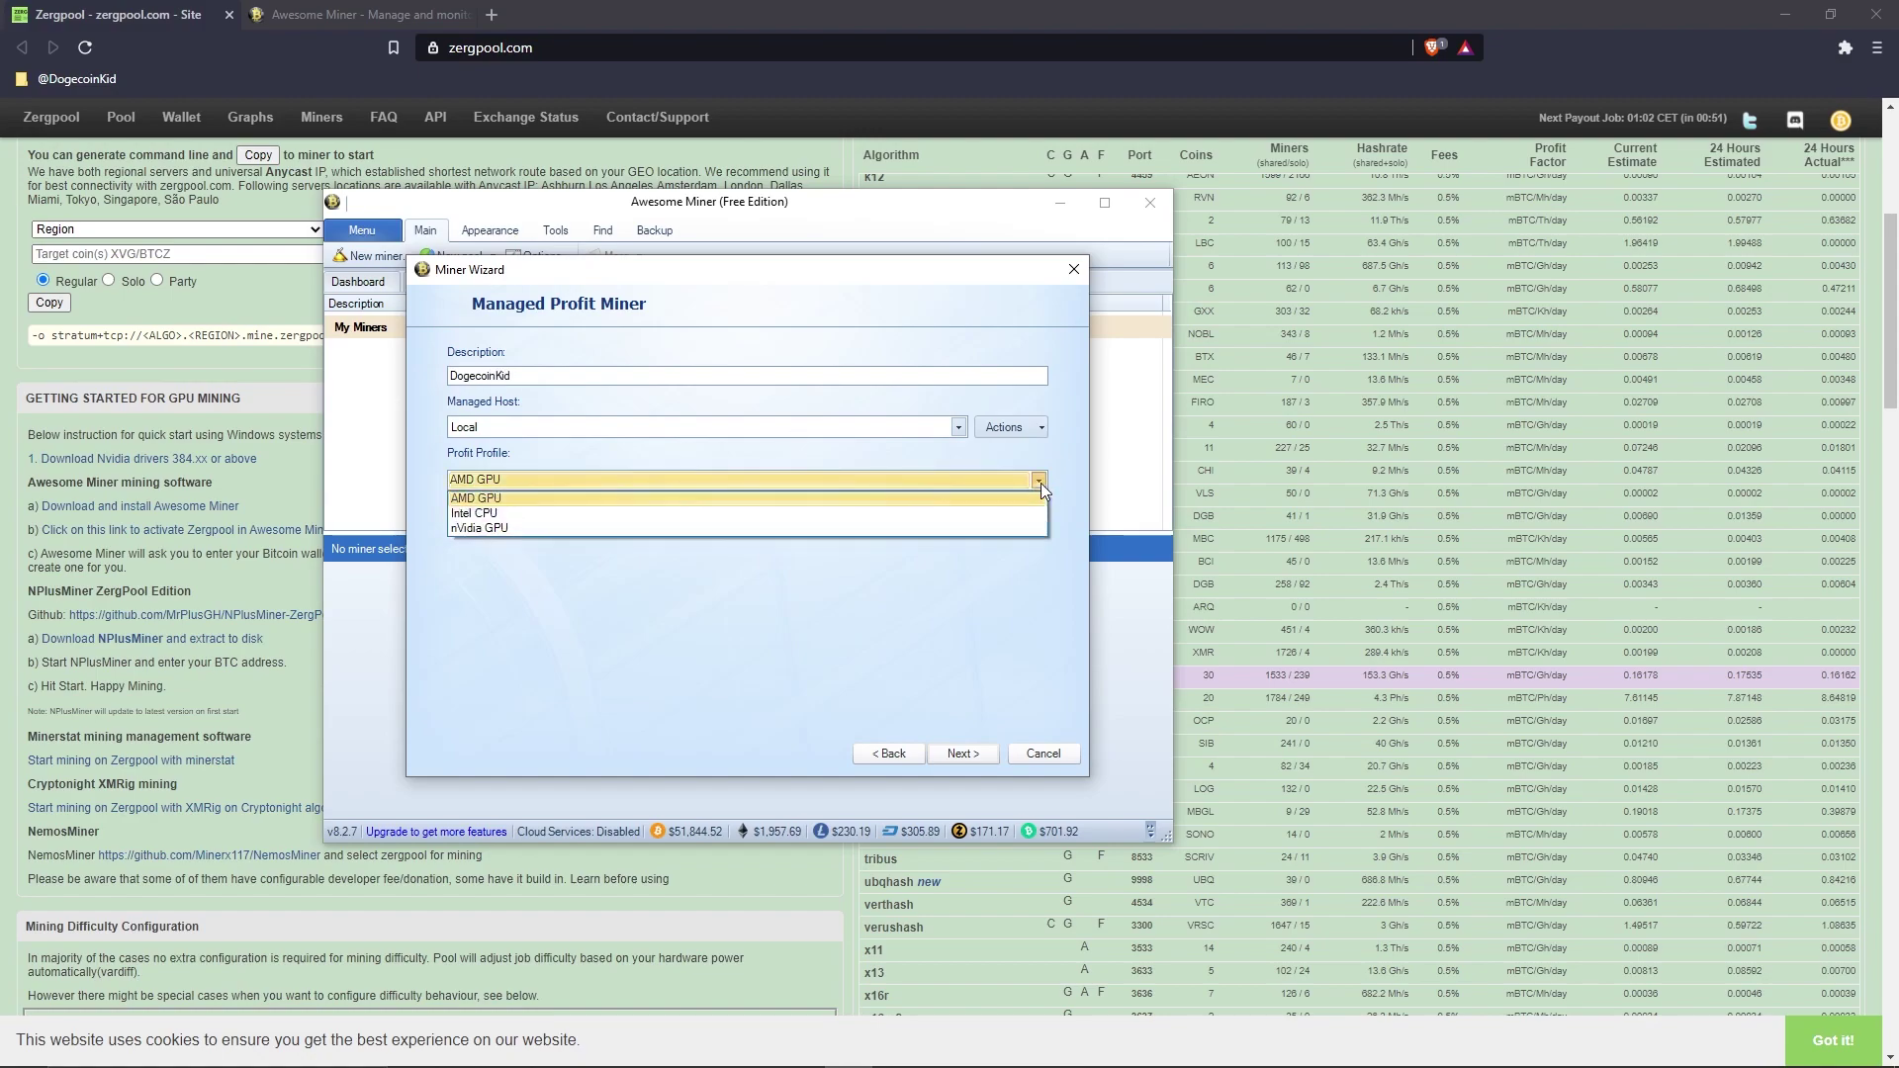
left_click(775, 529)
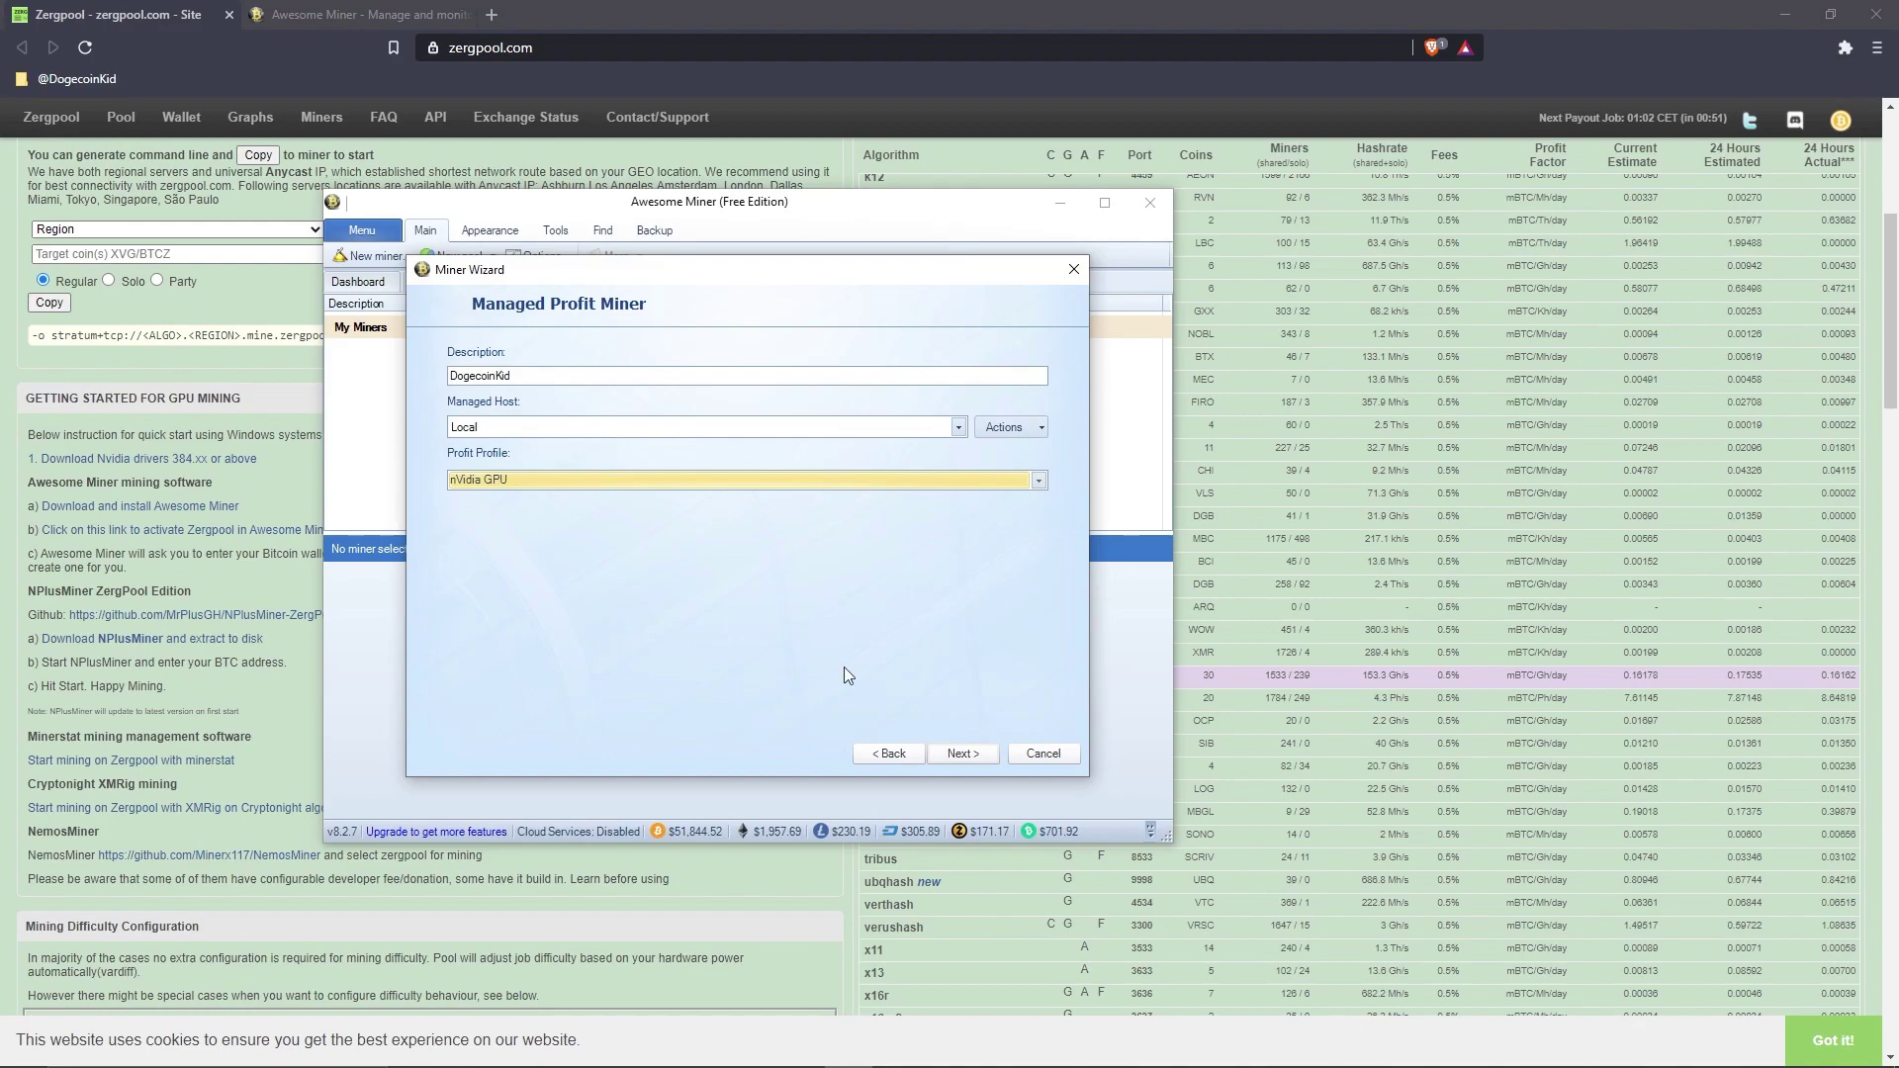
left_click(951, 752)
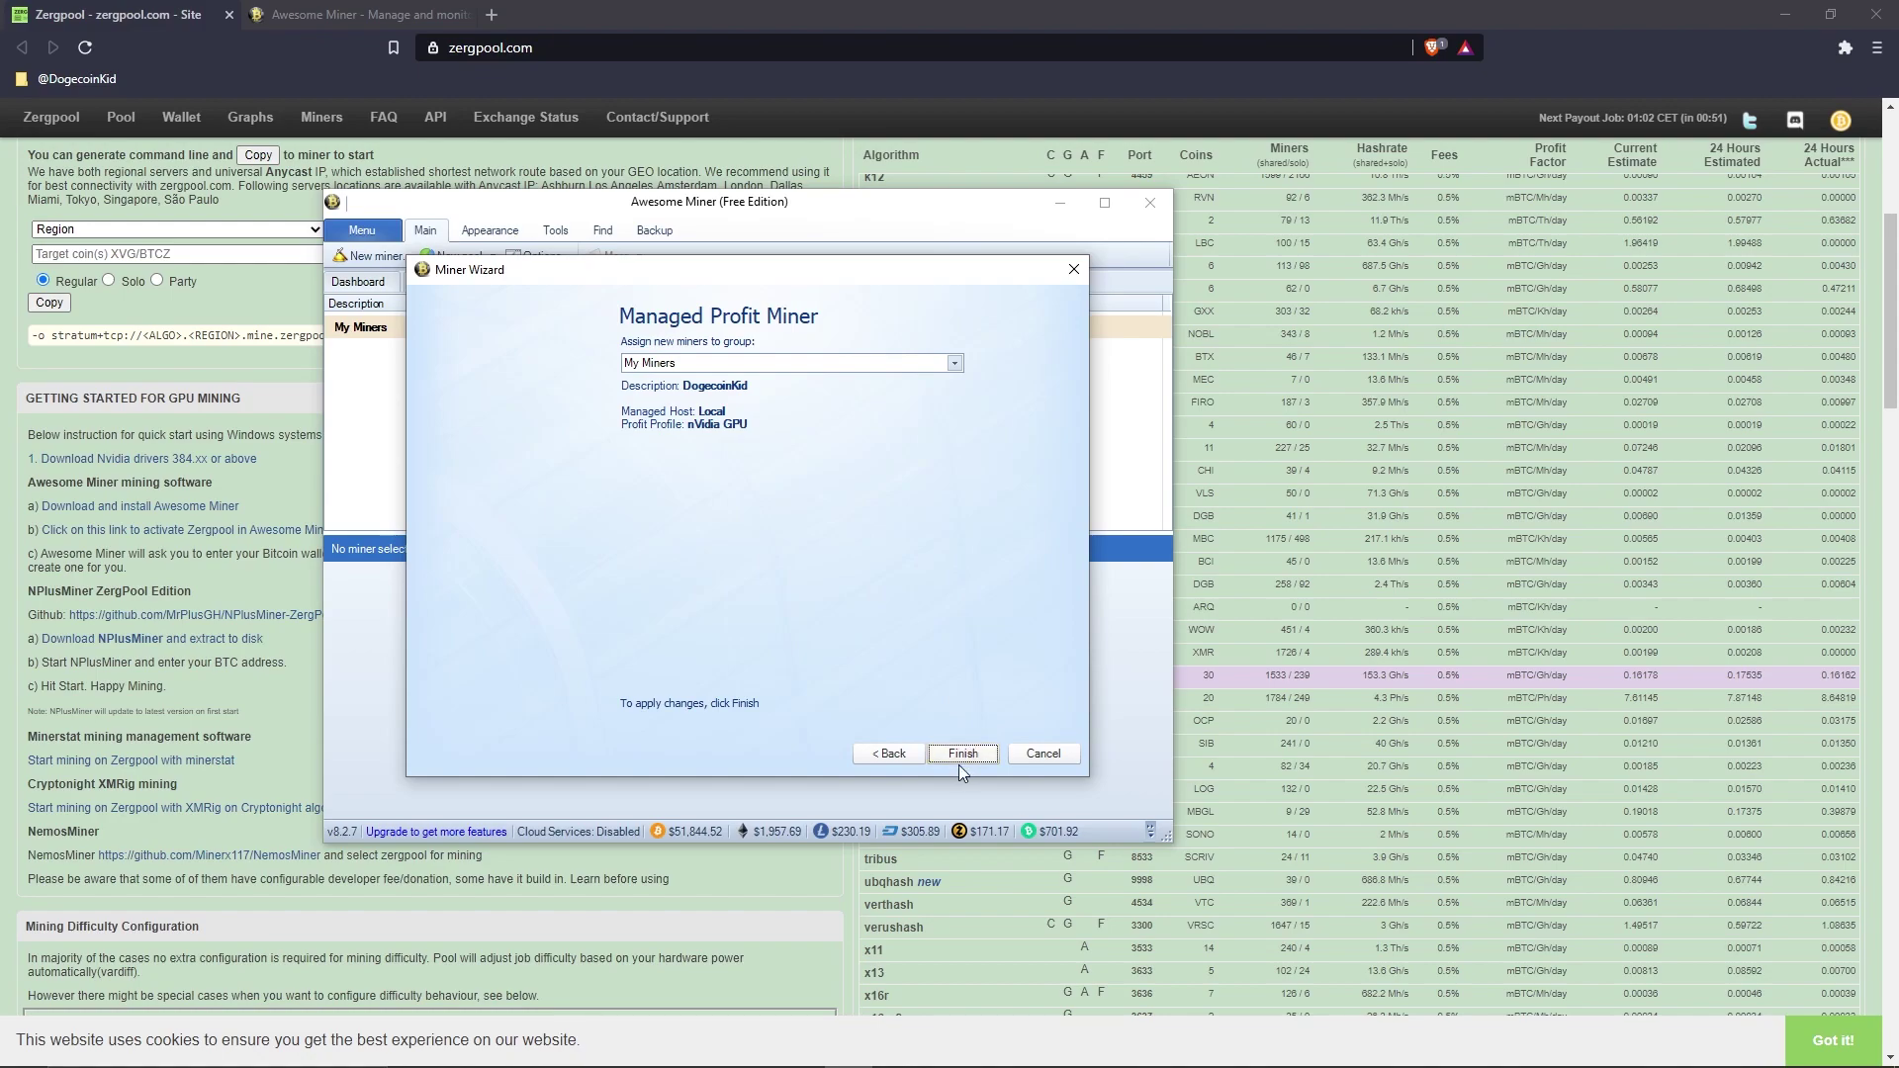
left_click(959, 761)
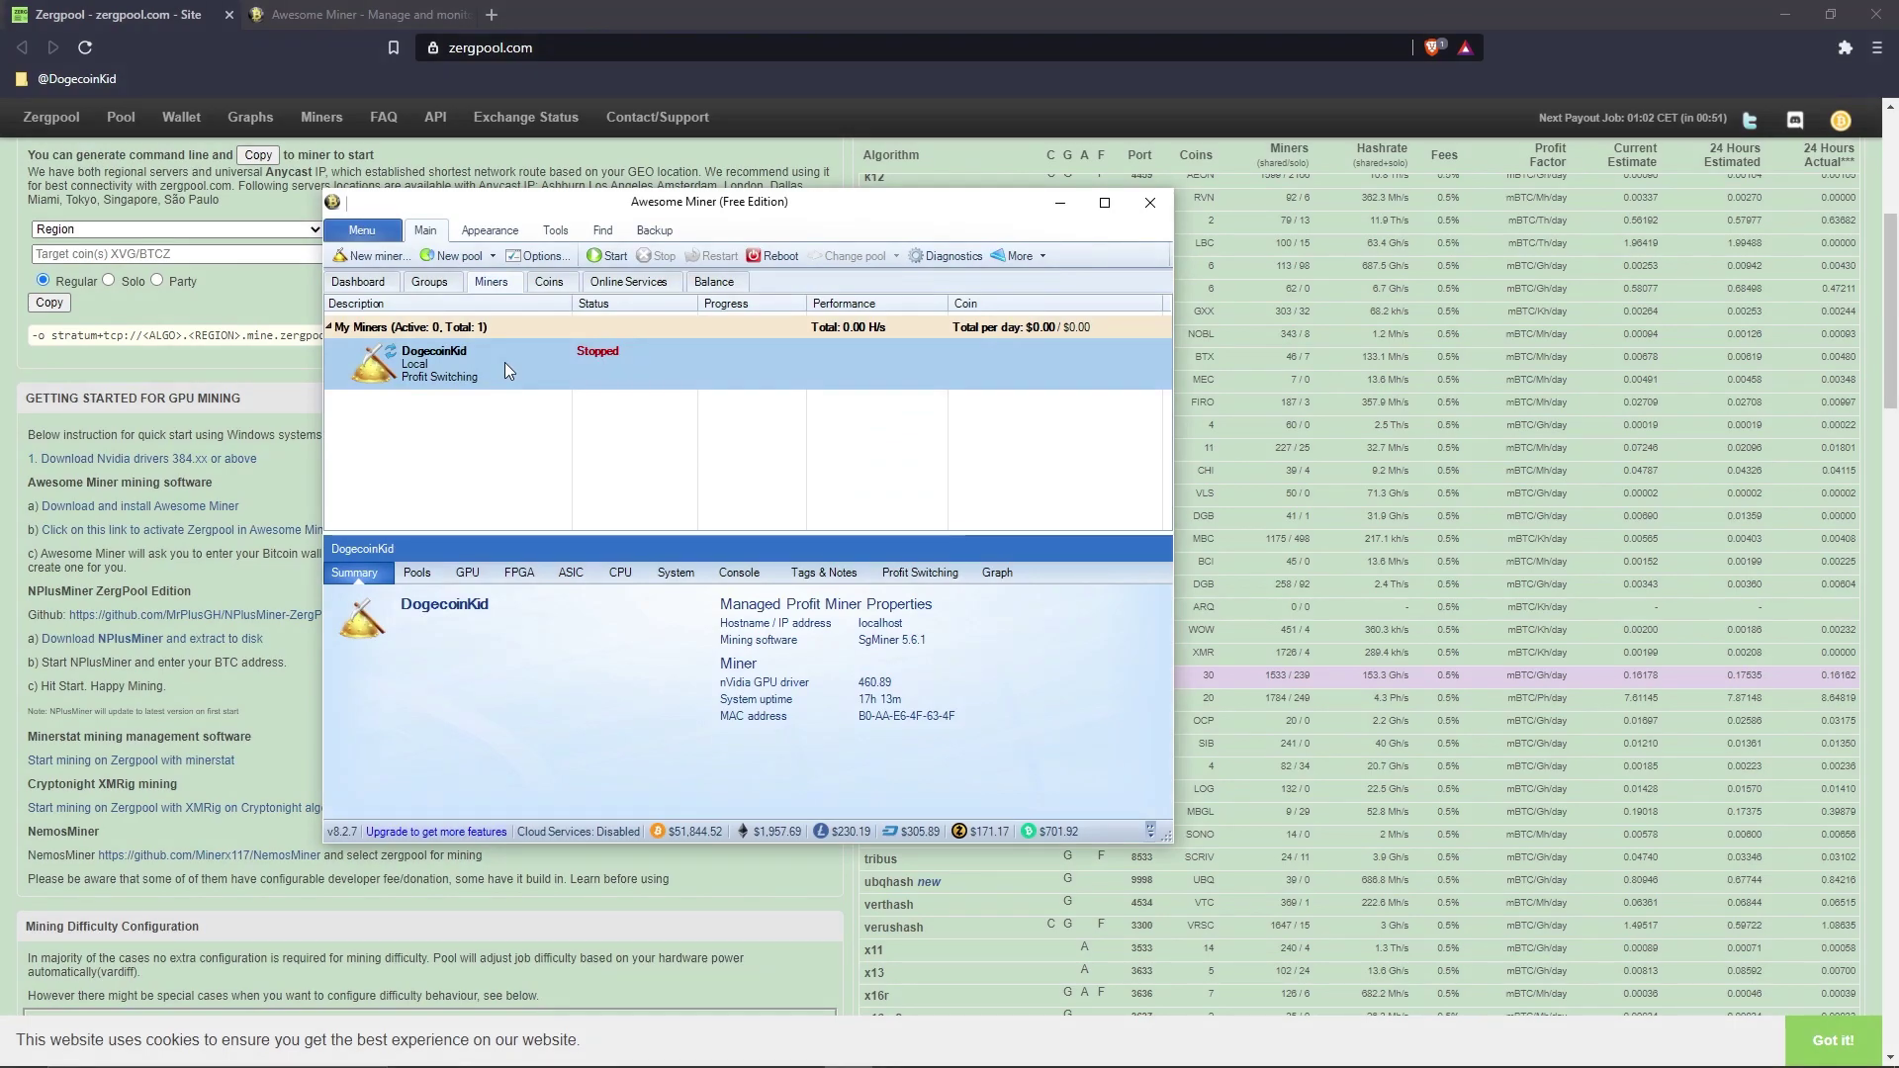
Select all Zergpool rows in the Options' Online Services list
left_click(550, 256)
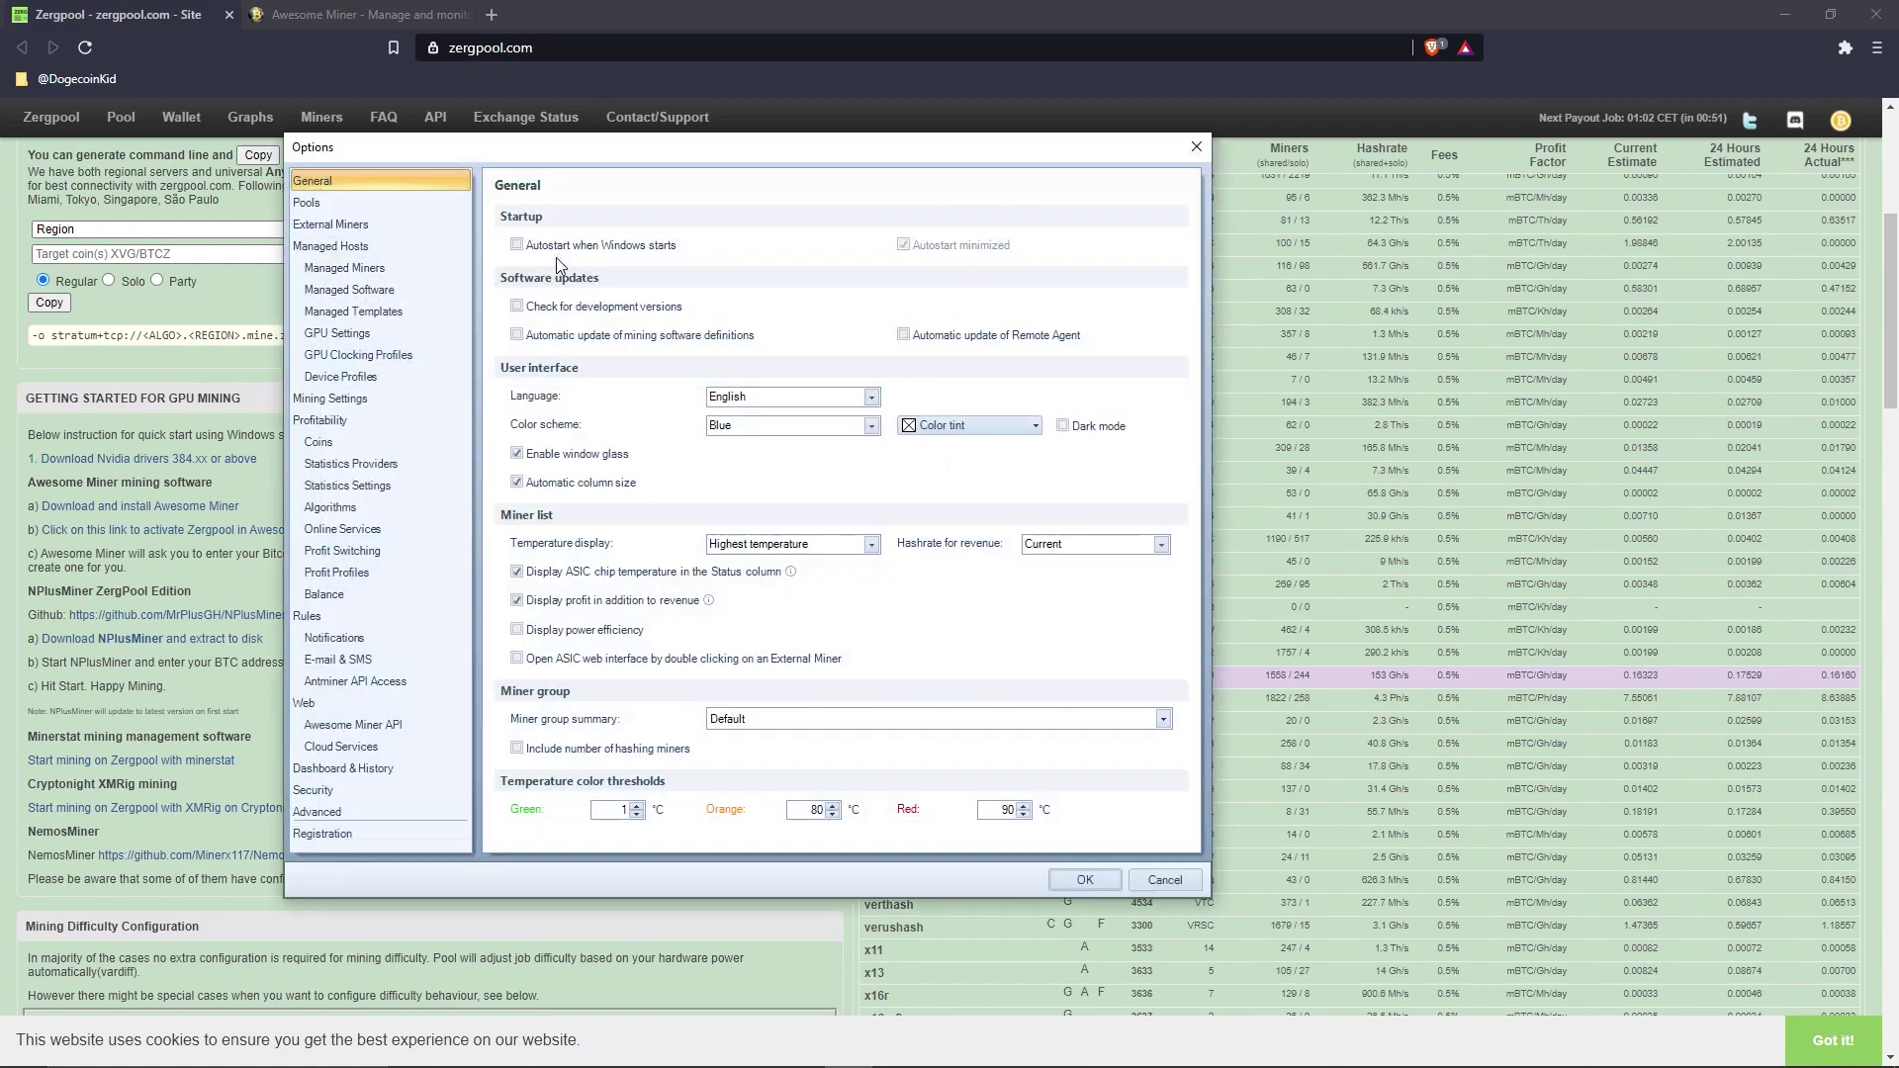
left_click(415, 529)
scroll(690, 391, "down", 15)
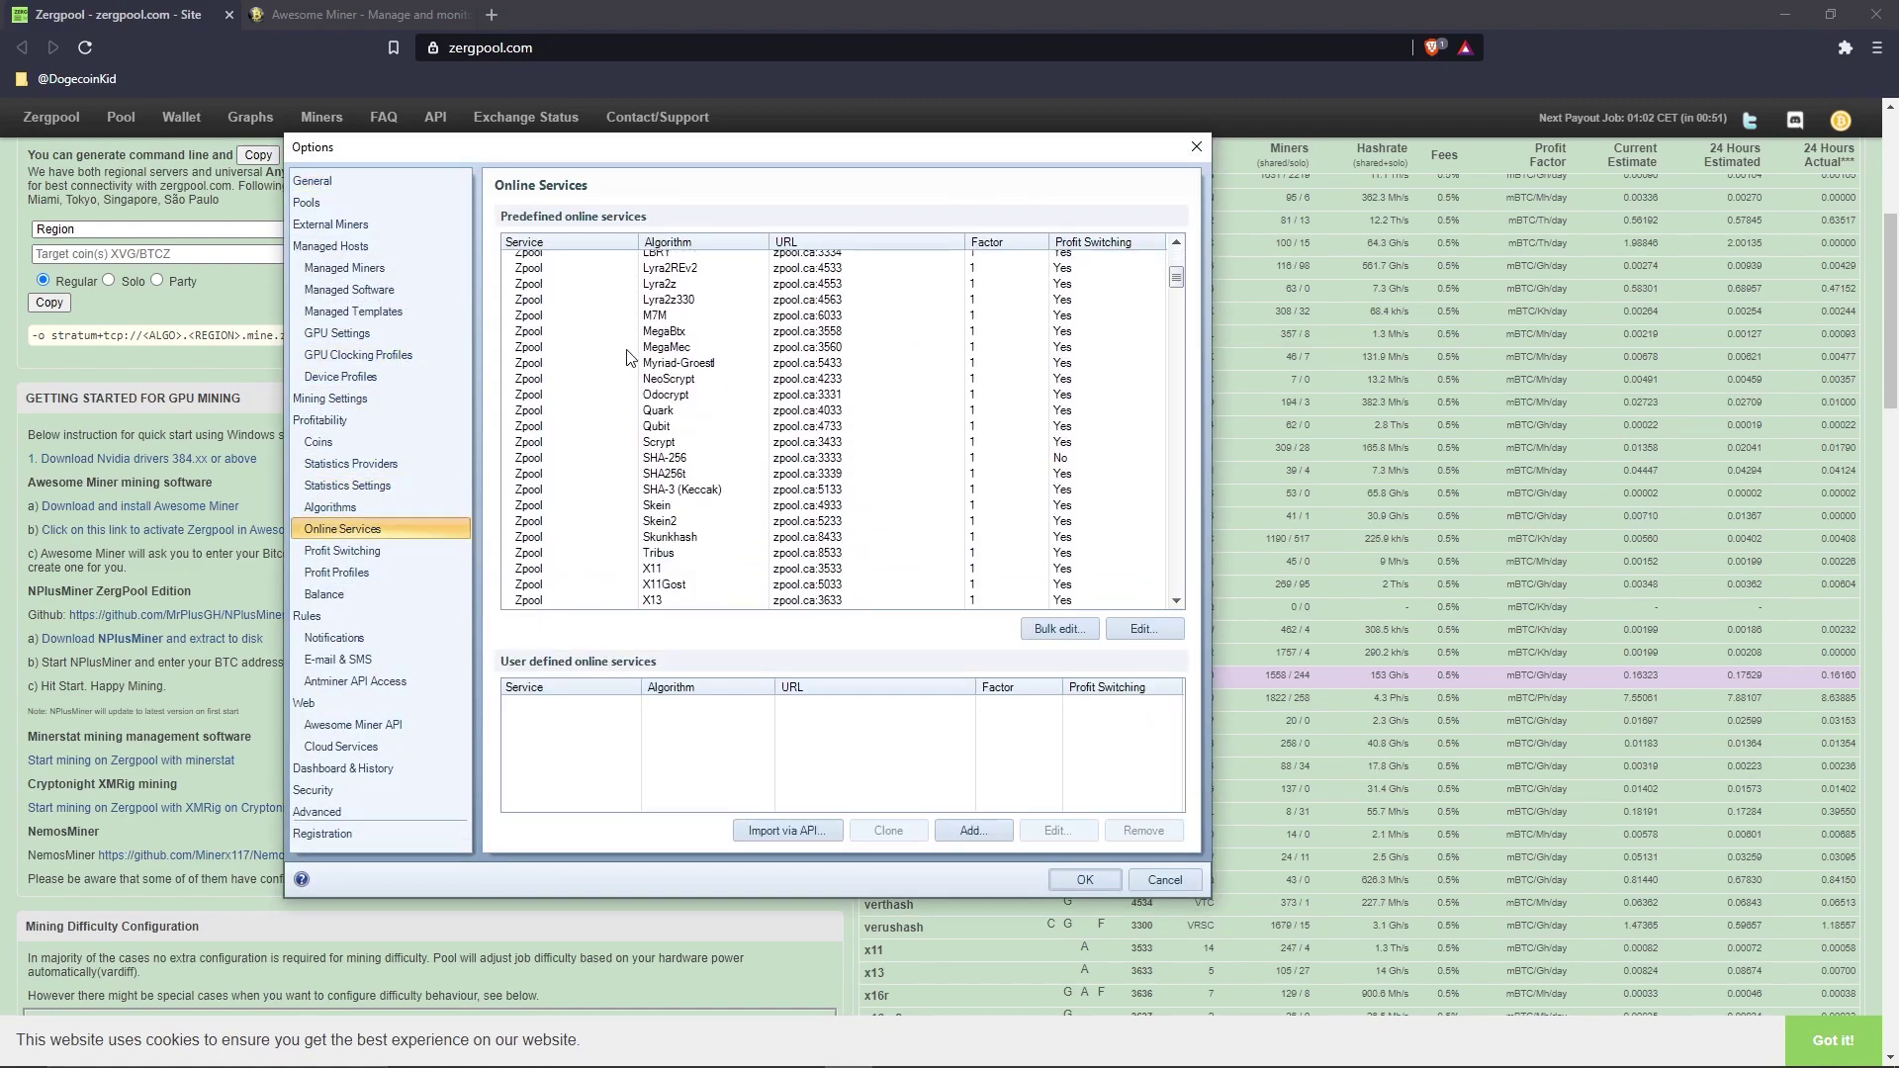
scroll(597, 386, "down", 15)
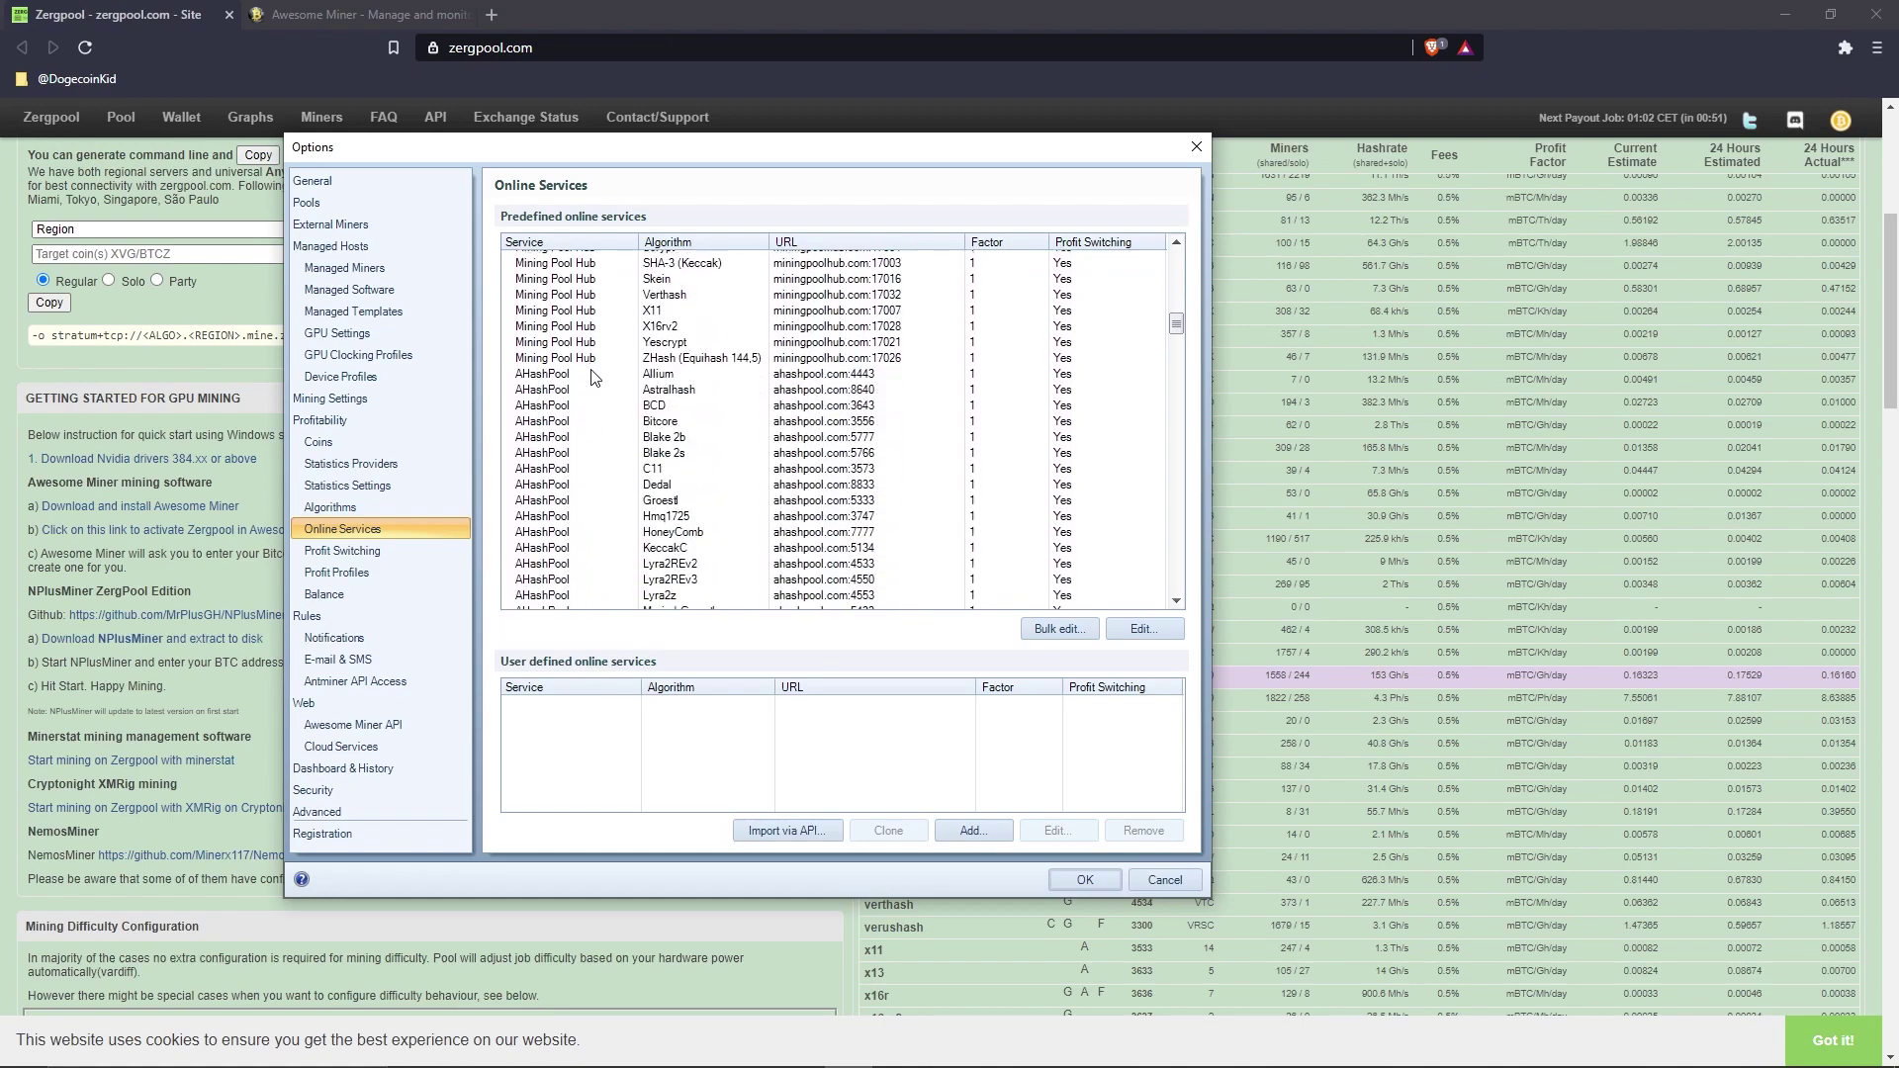
scroll(597, 369, "down", 5)
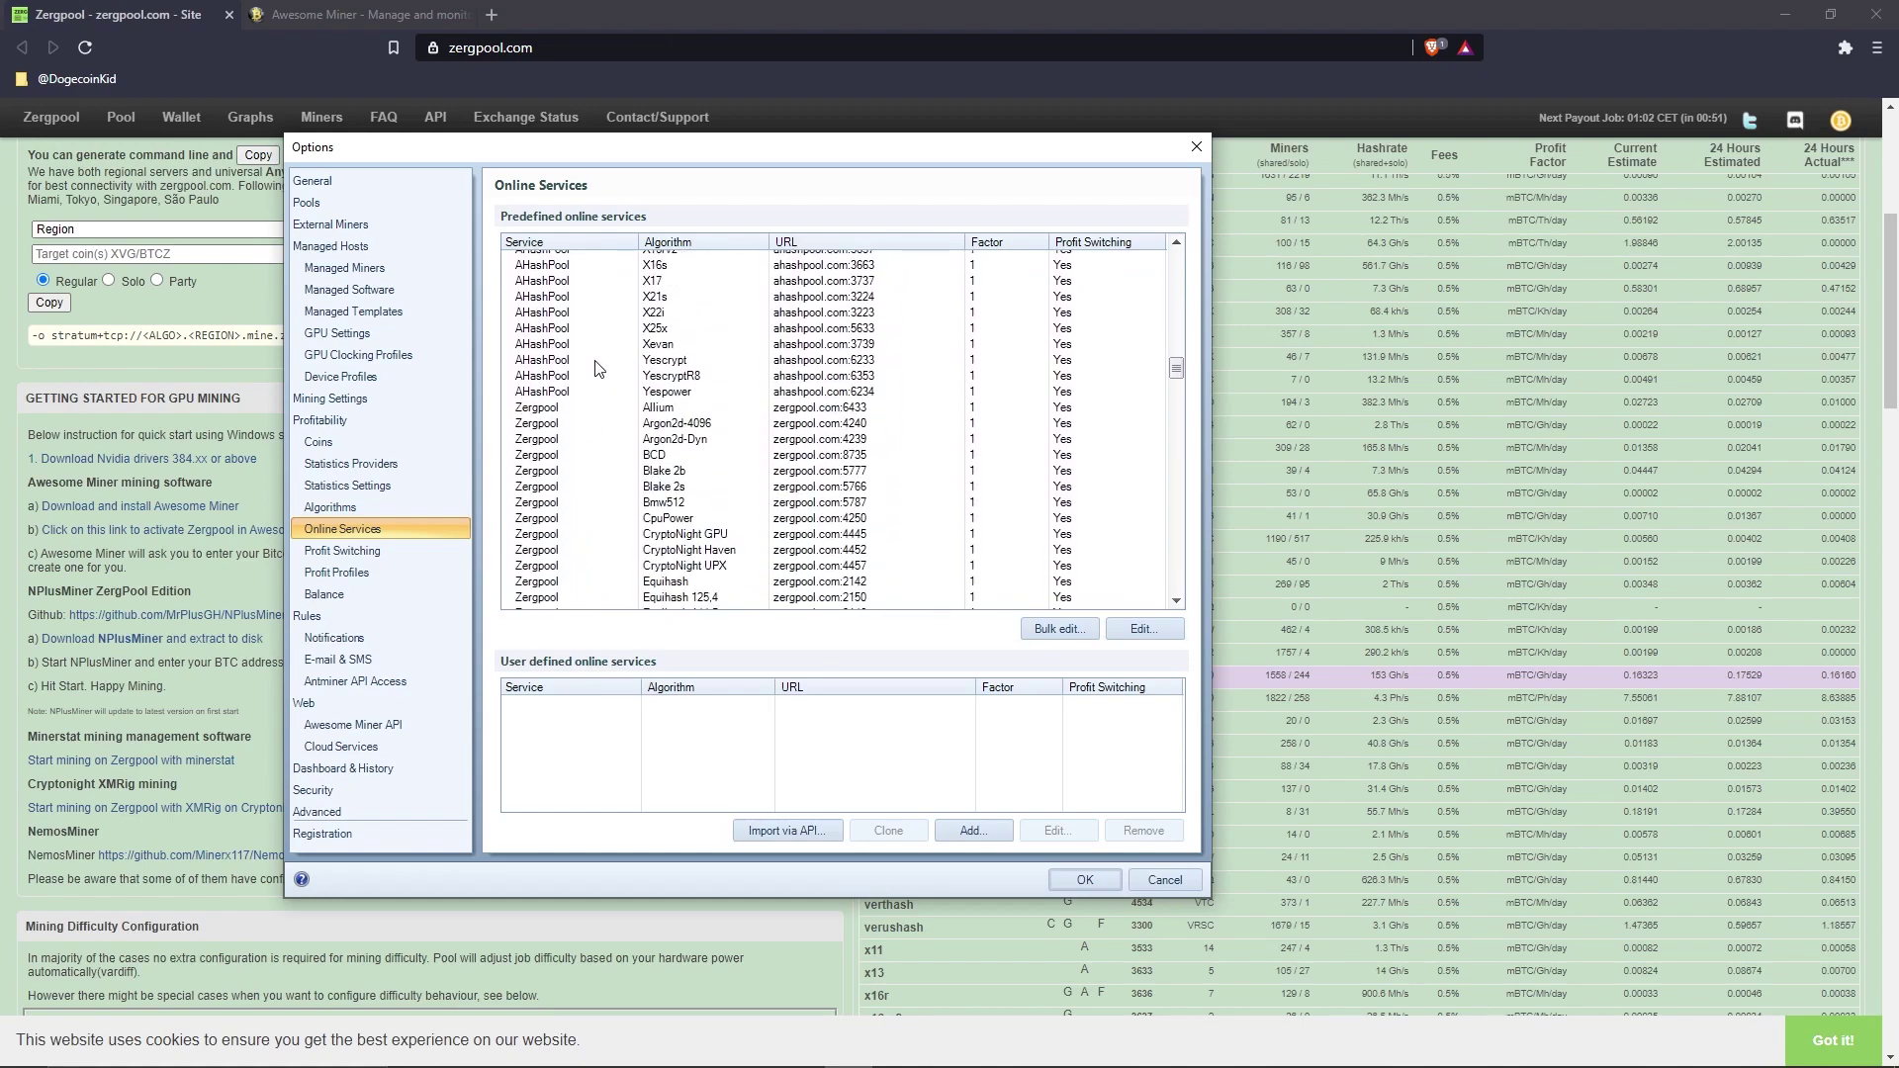
left_click(571, 407)
scroll(584, 403, "down", 15)
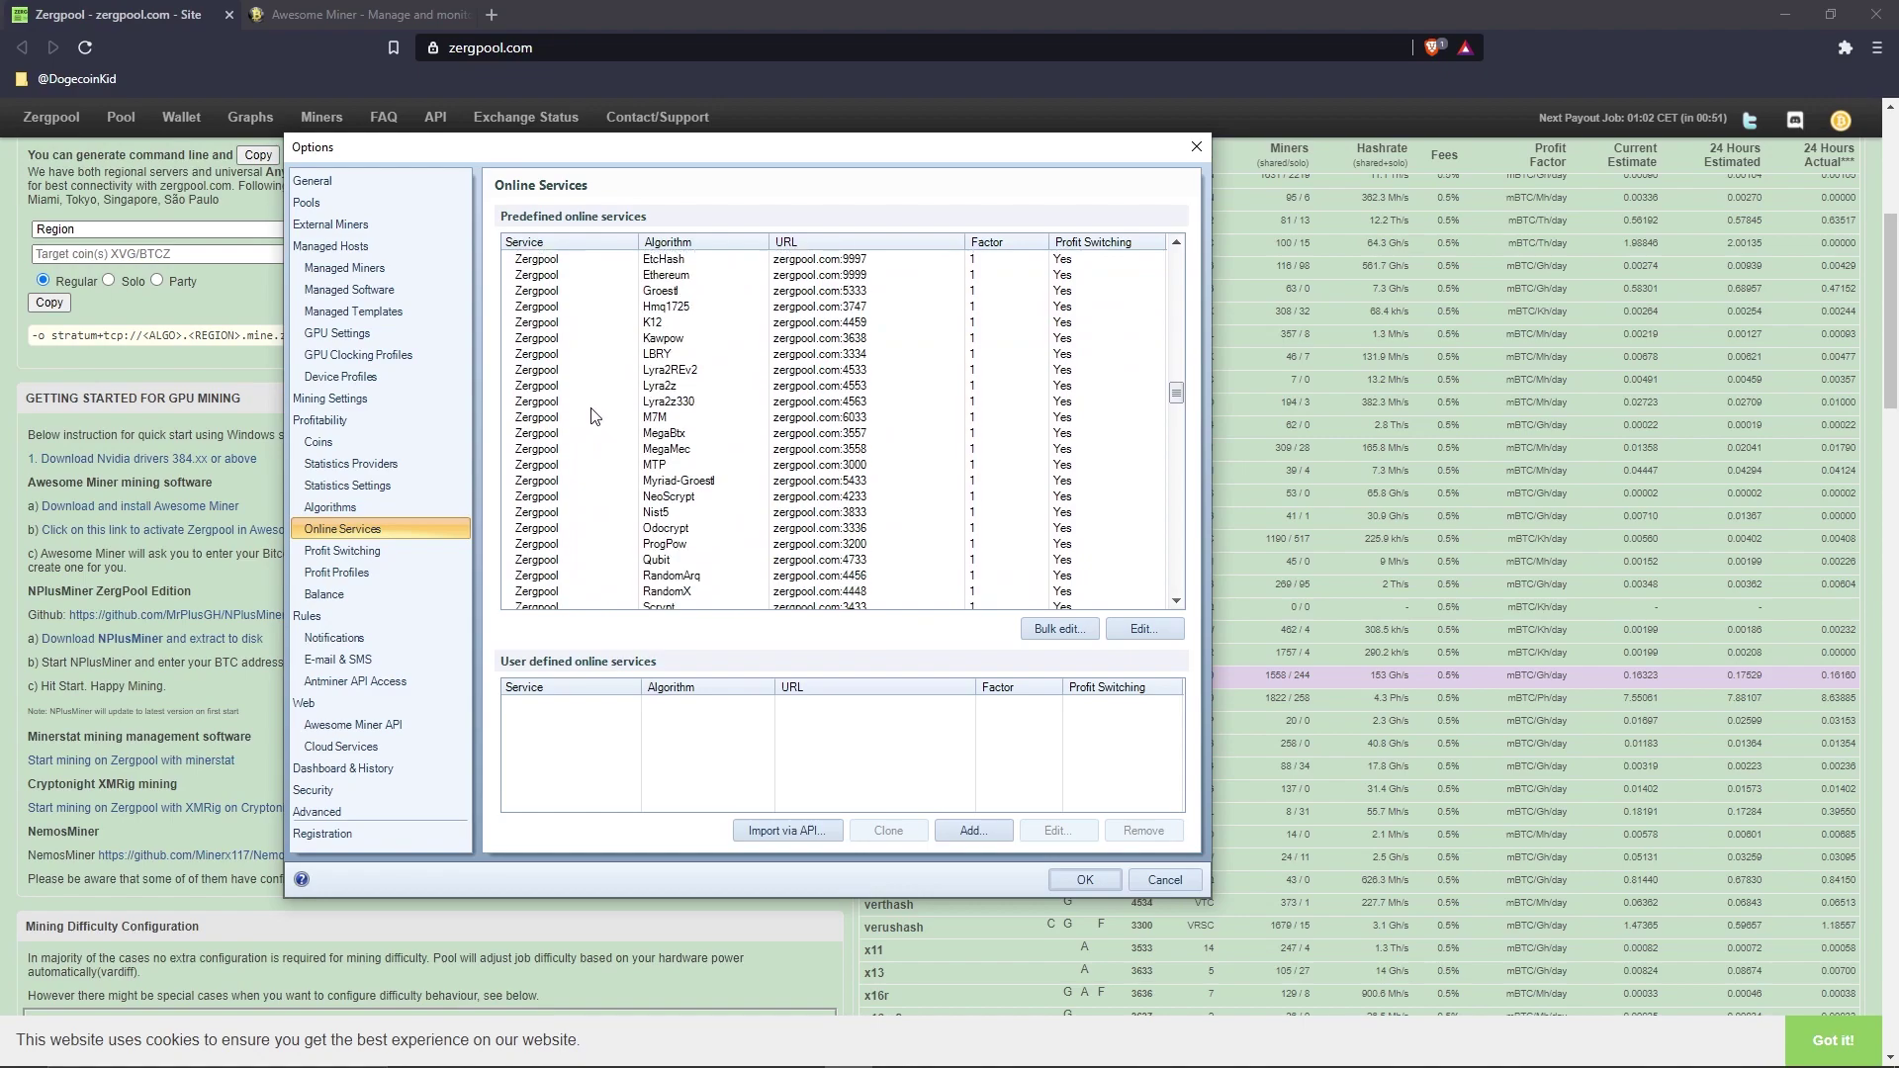
scroll(593, 395, "down", 7)
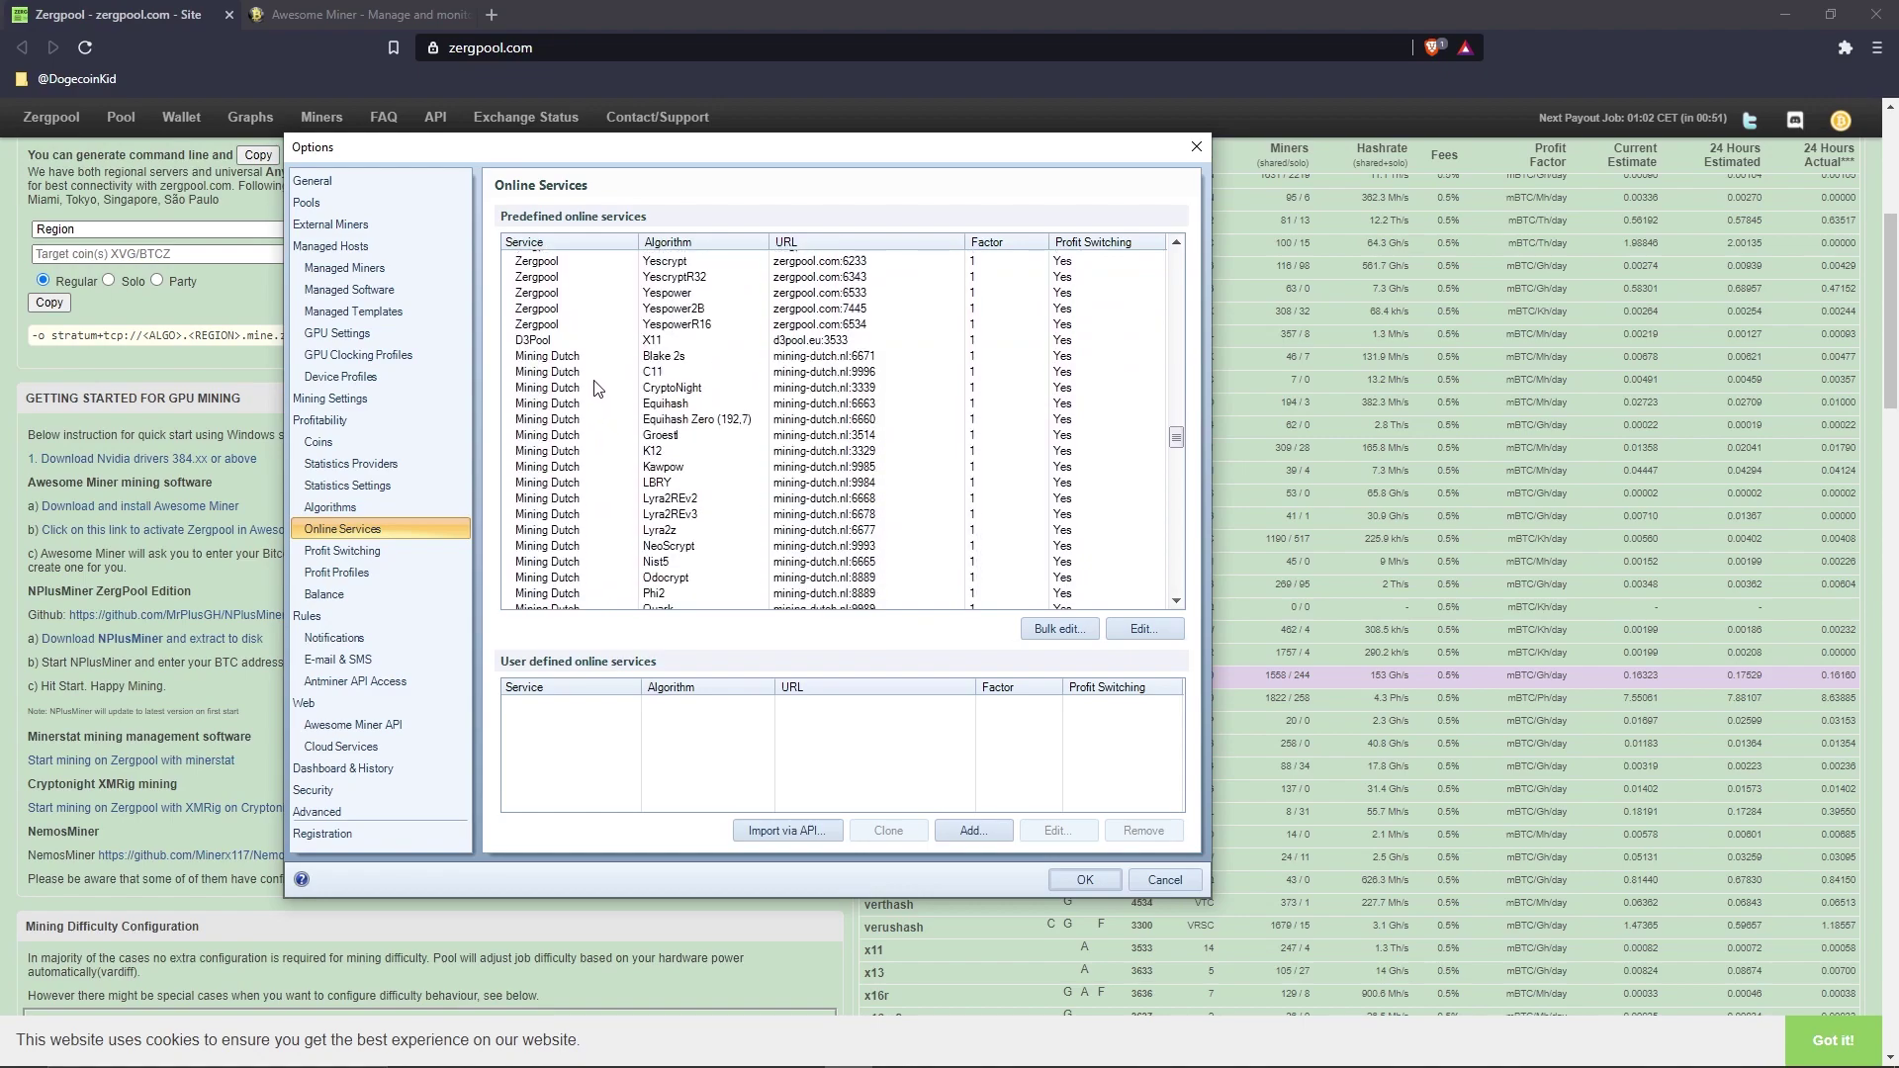
scroll(594, 395, "up", 3)
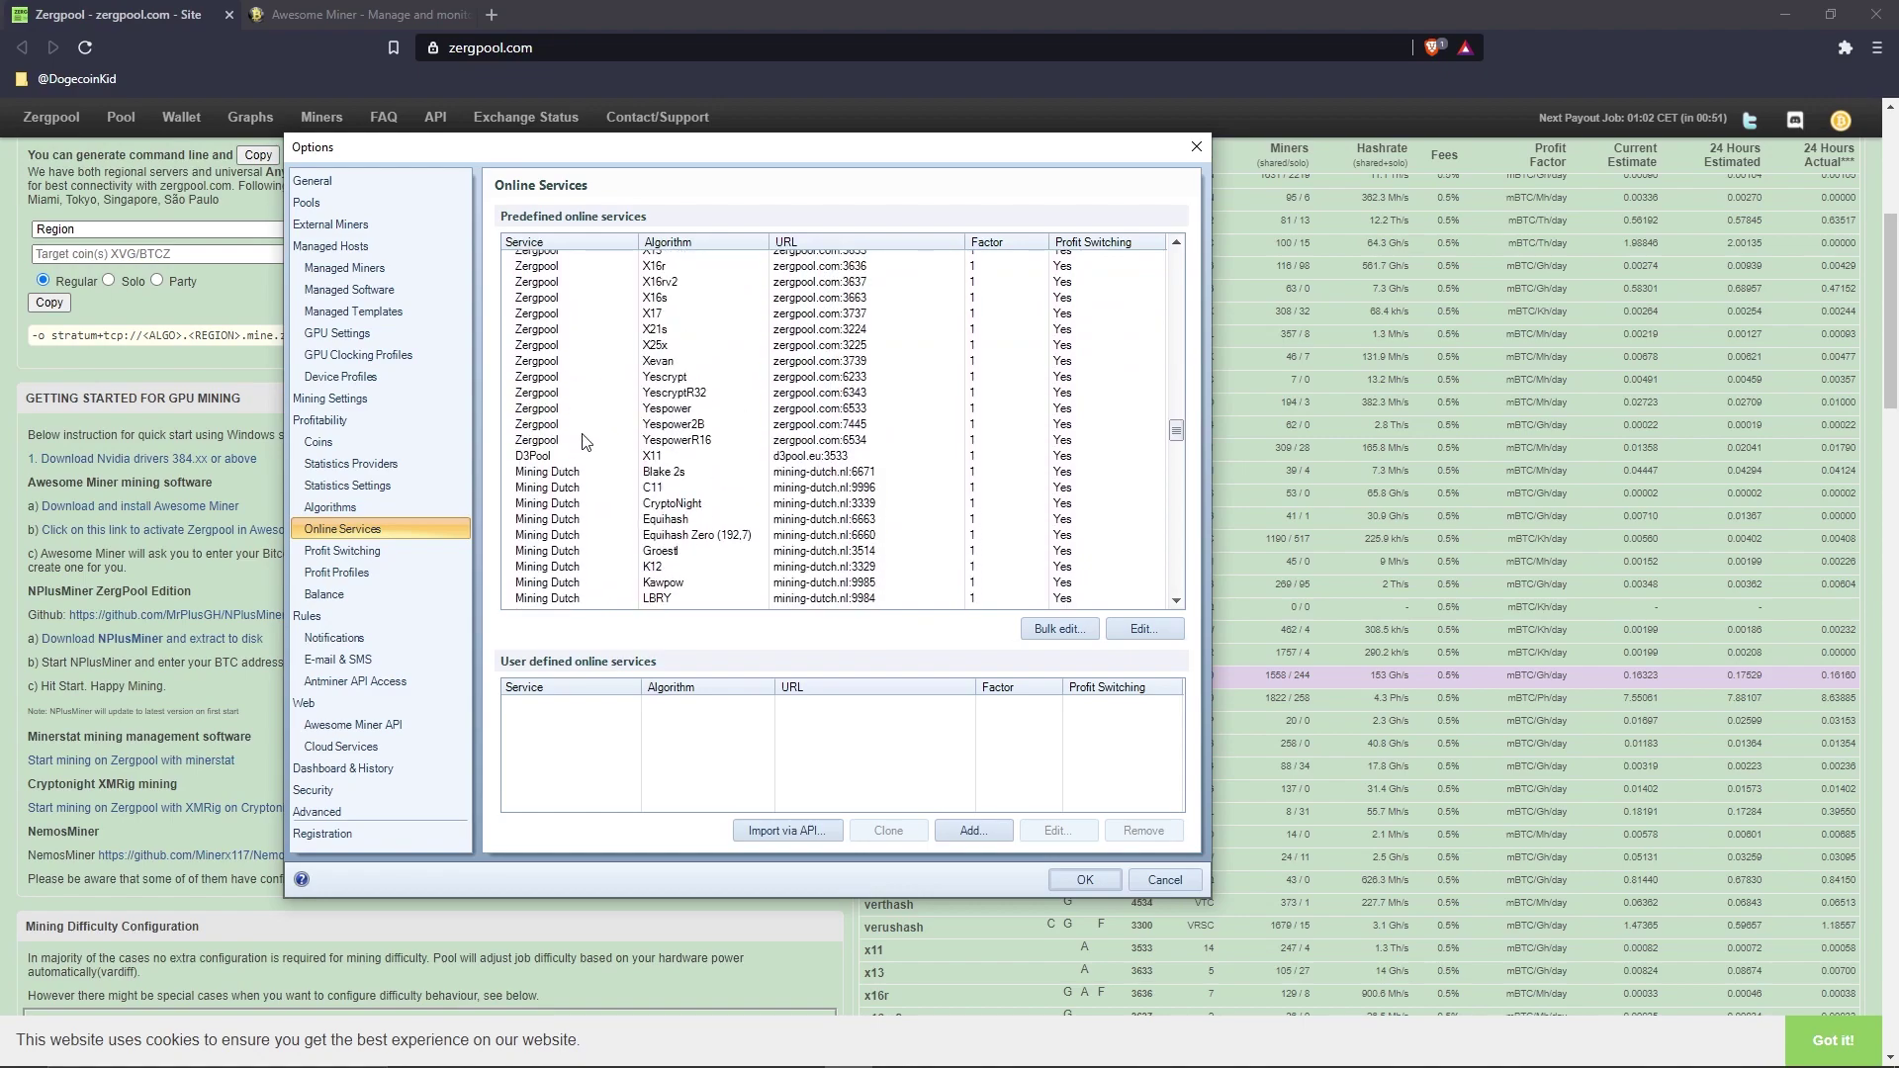
left_click(583, 440, "shift")
Inspect the Zergpool password (c=DOGE) in Bulk edit without changing it, then close Options
left_click(1058, 629)
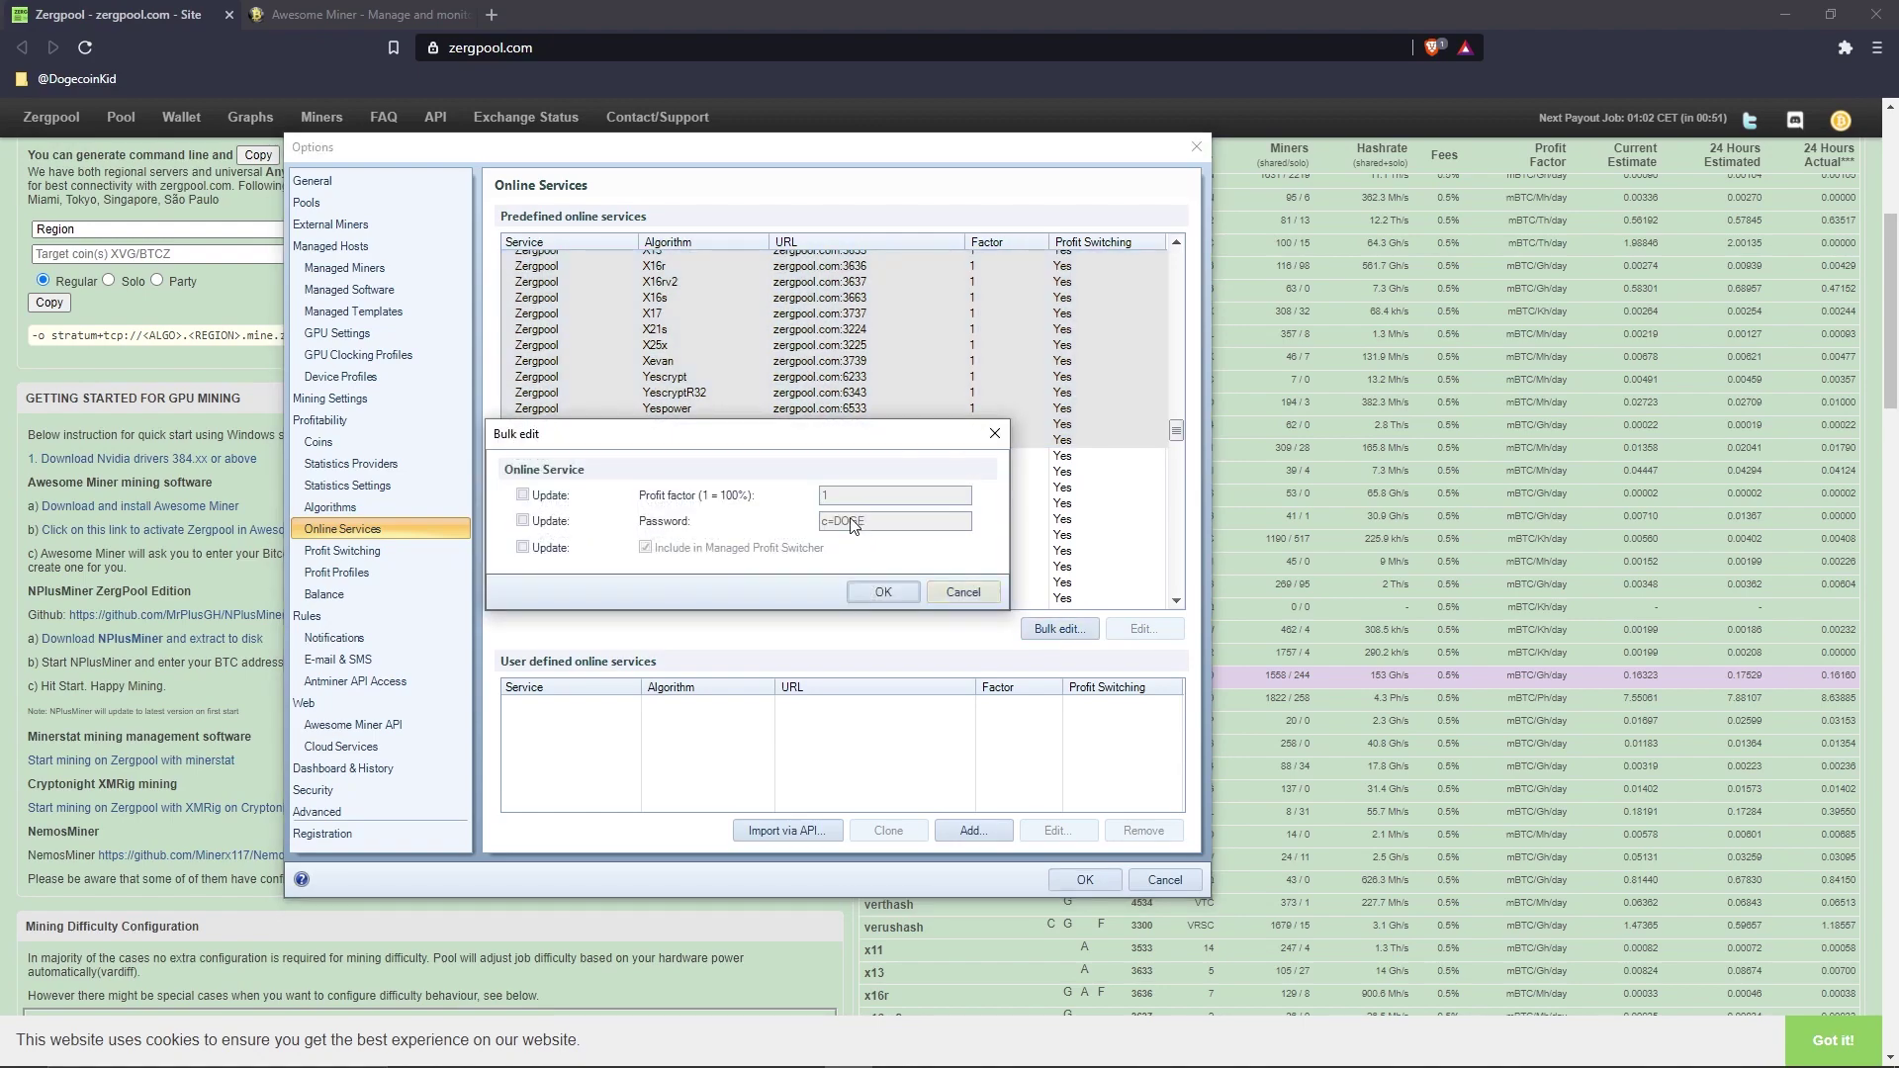
left_click(556, 525)
left_click_drag(869, 523, 822, 525)
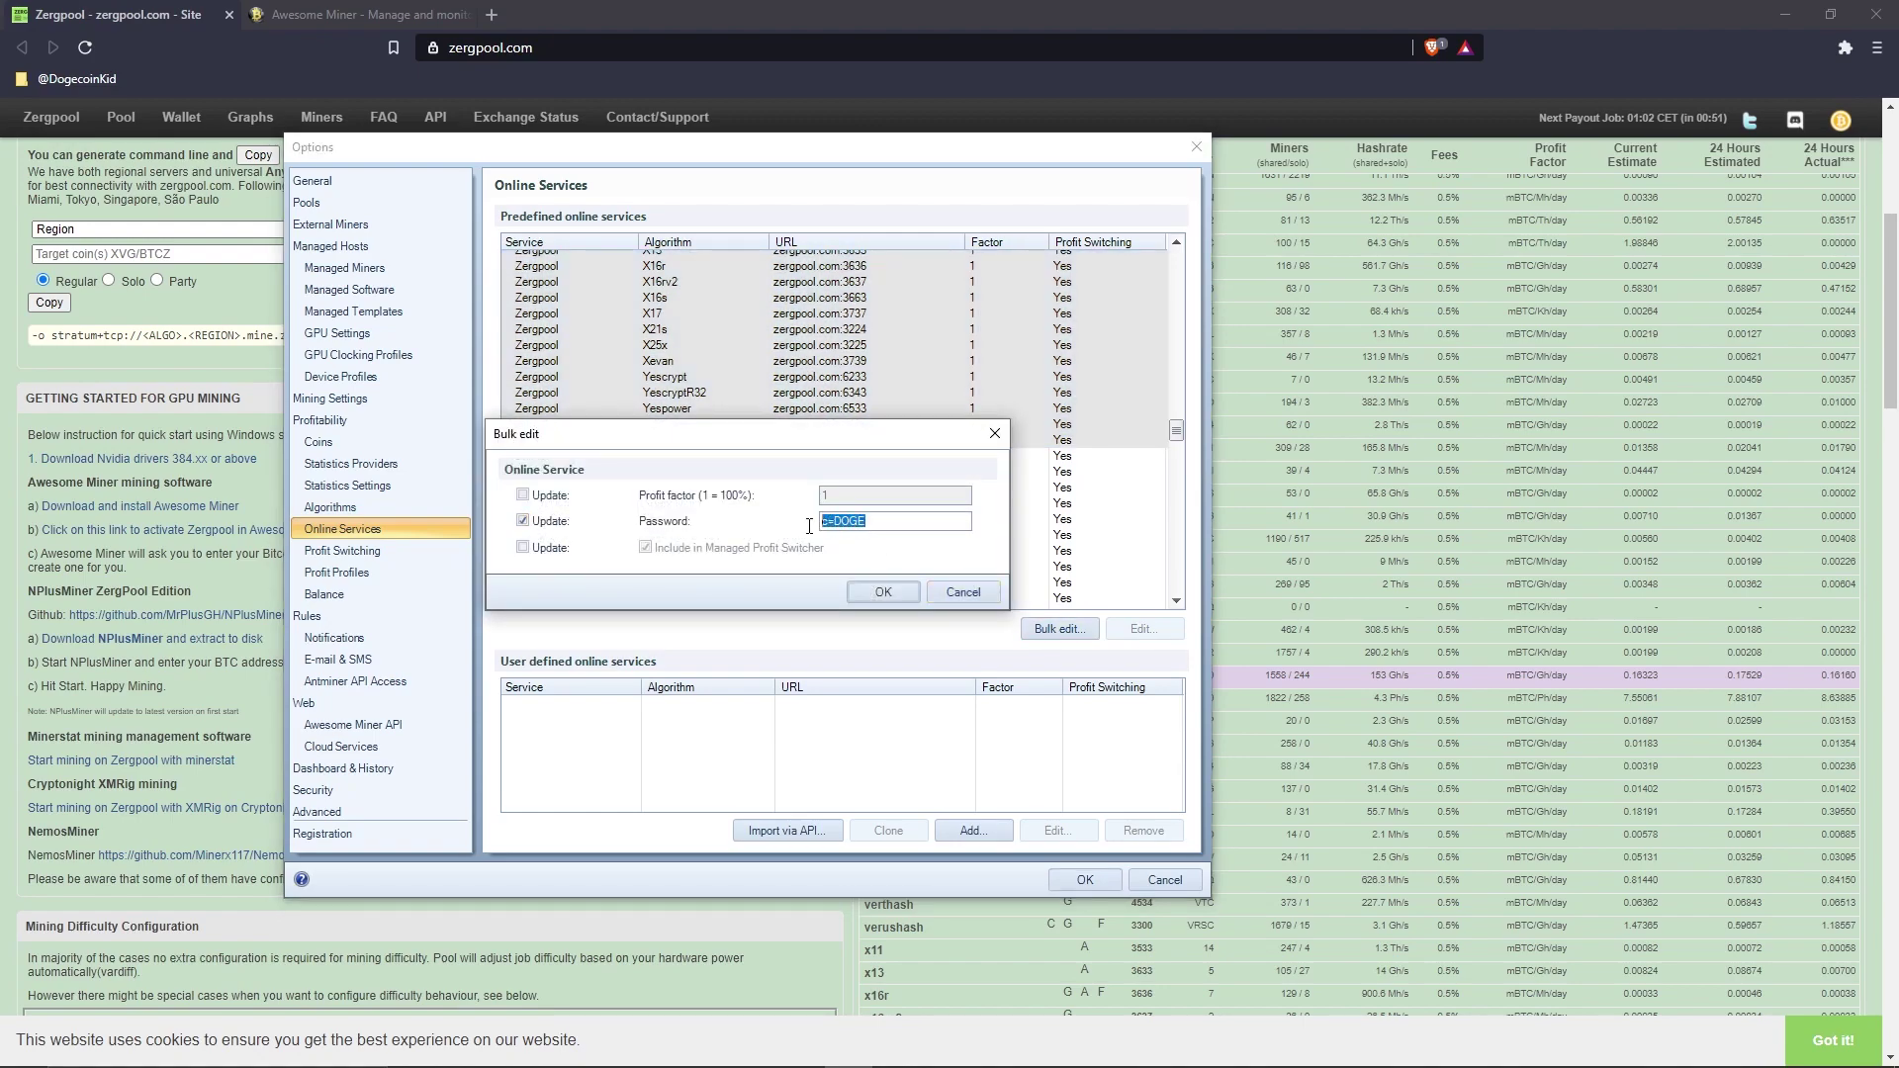
left_click(890, 520)
left_click(540, 521)
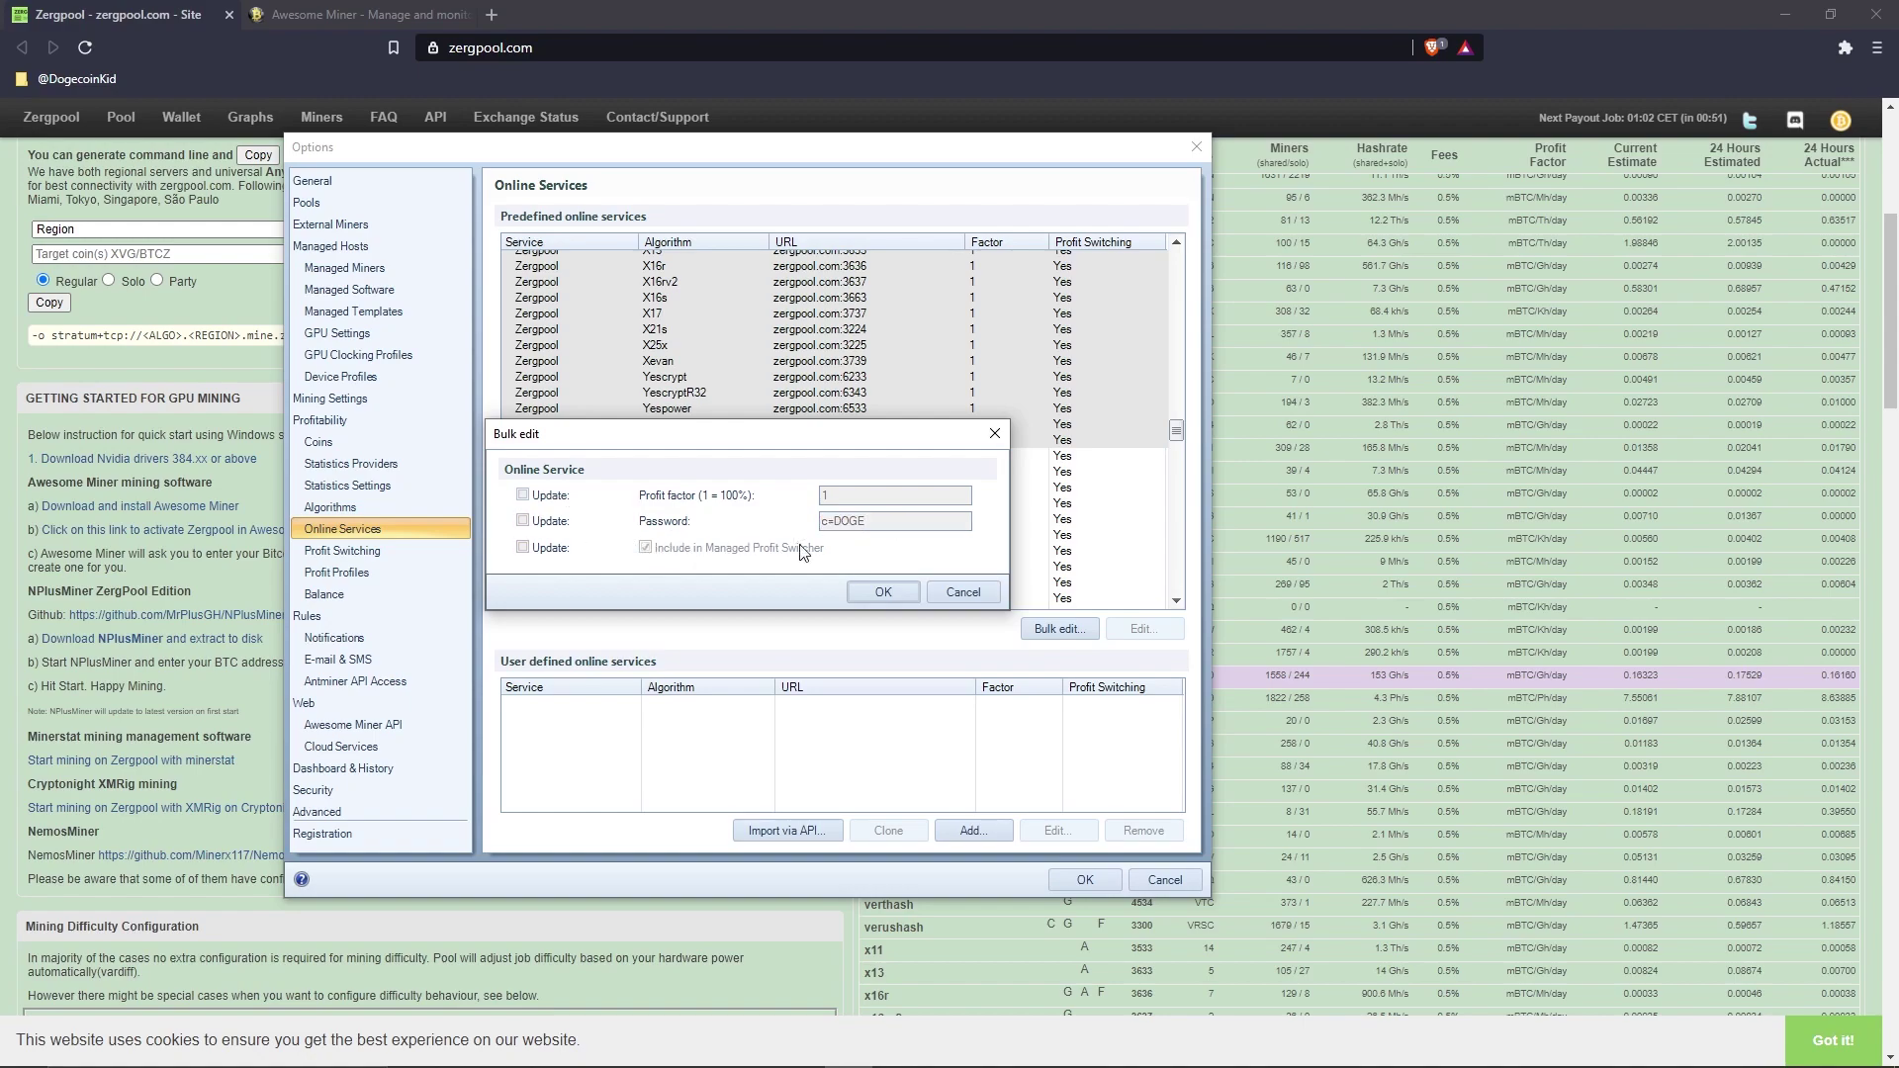
left_click(890, 590)
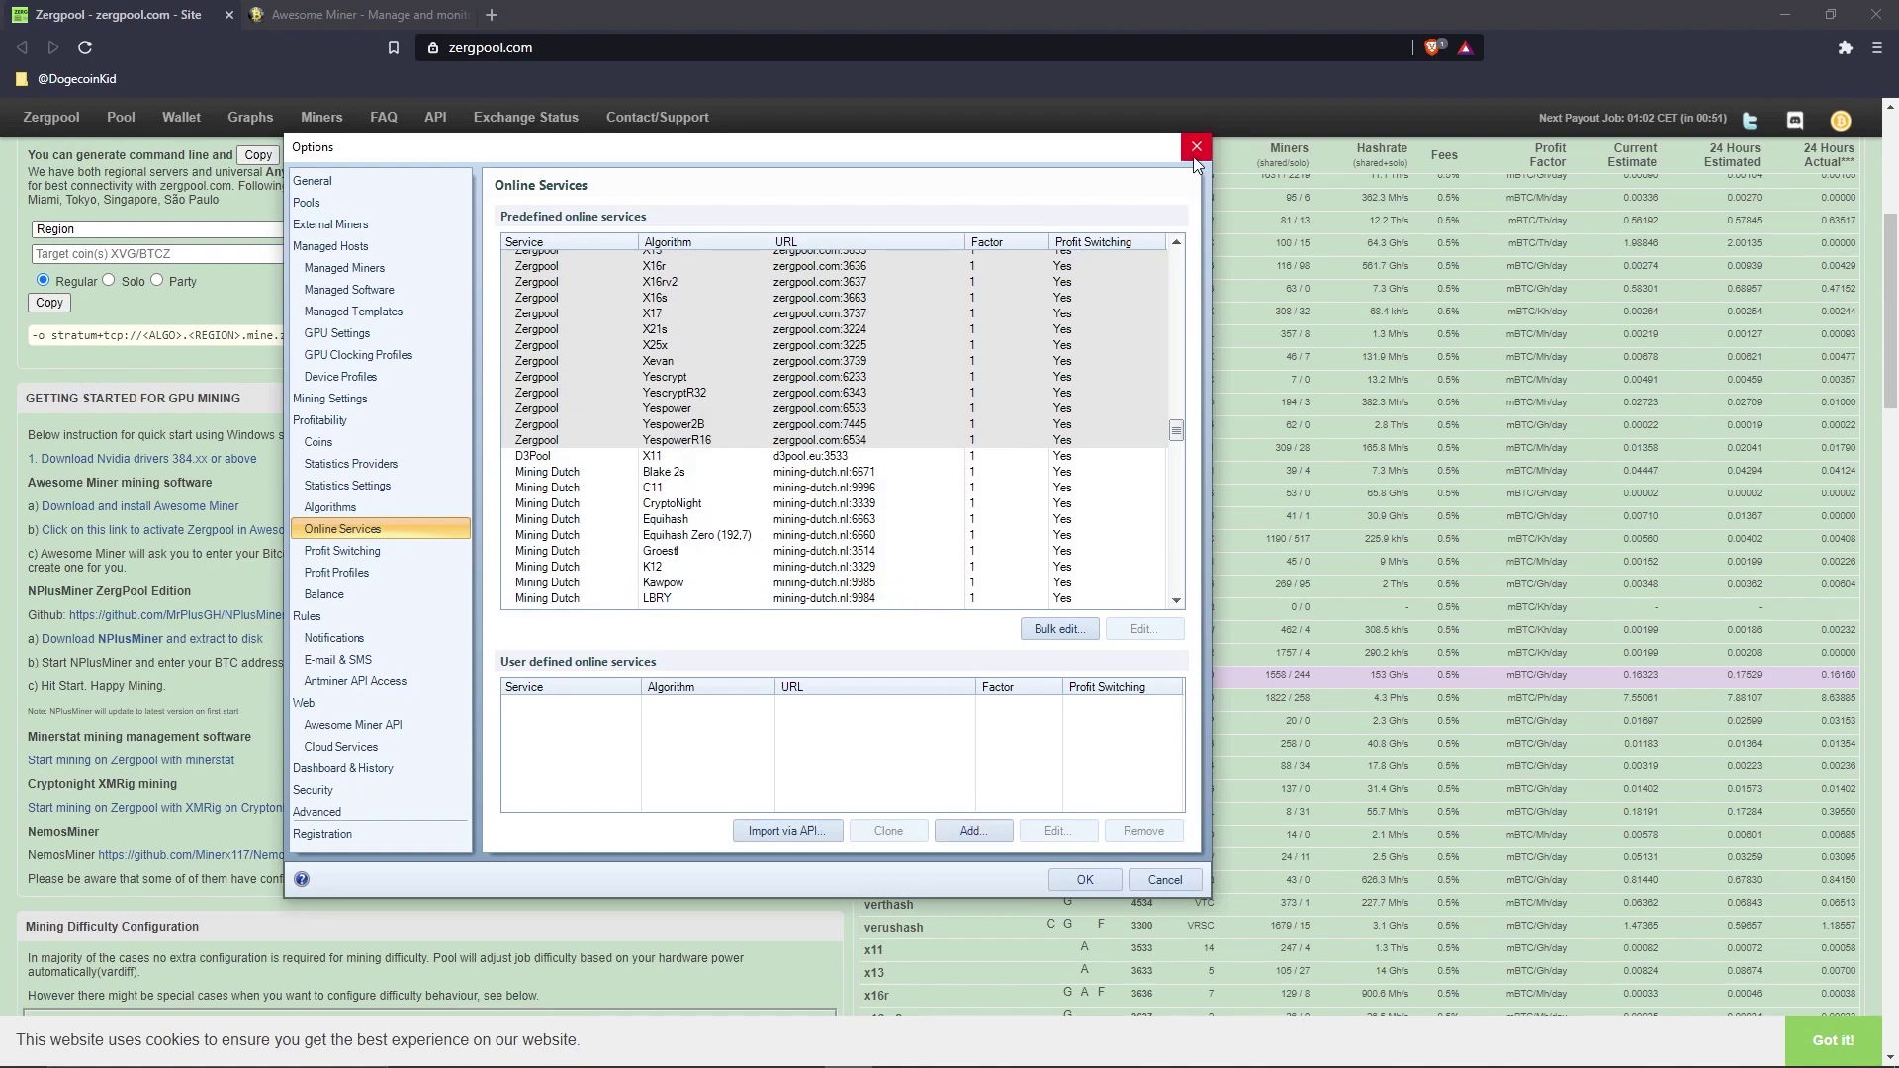
left_click(1086, 876)
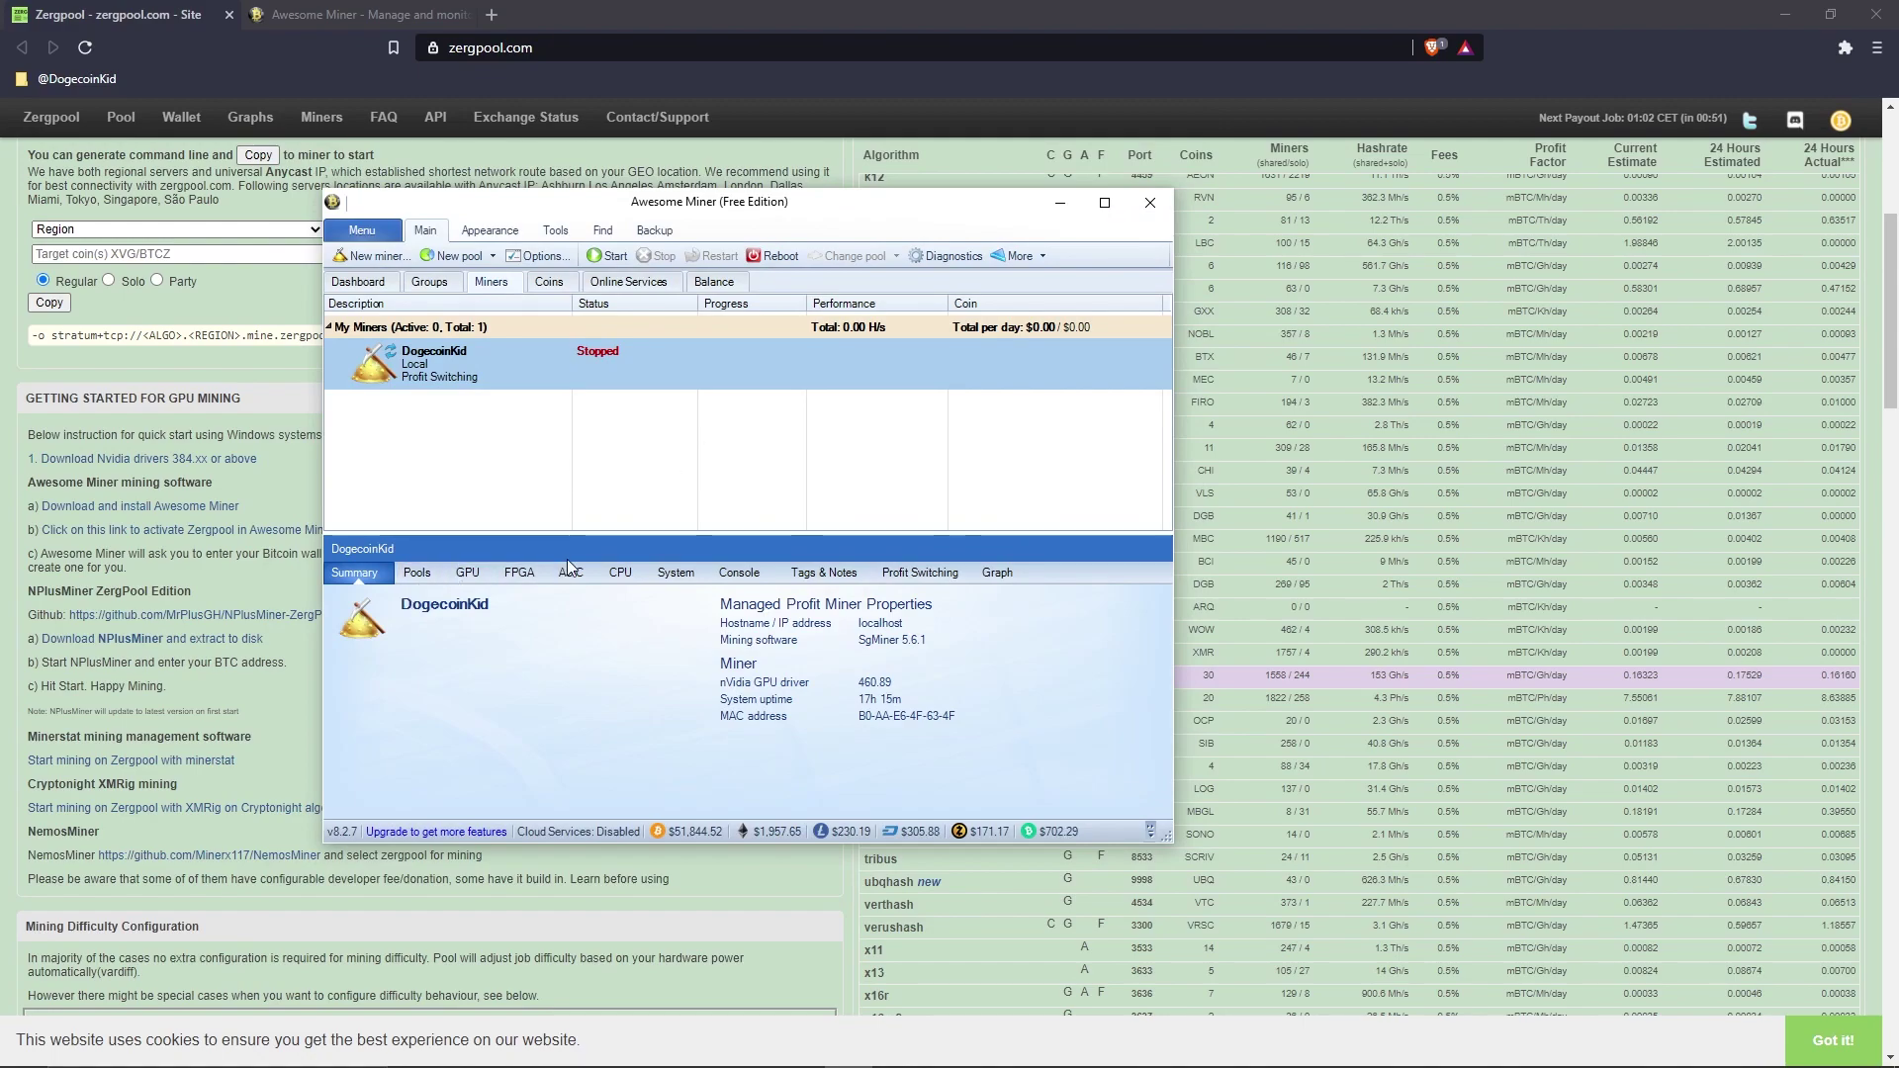
Select all algorithms in the nVidia GPU profit profile and save it
left_click(895, 574)
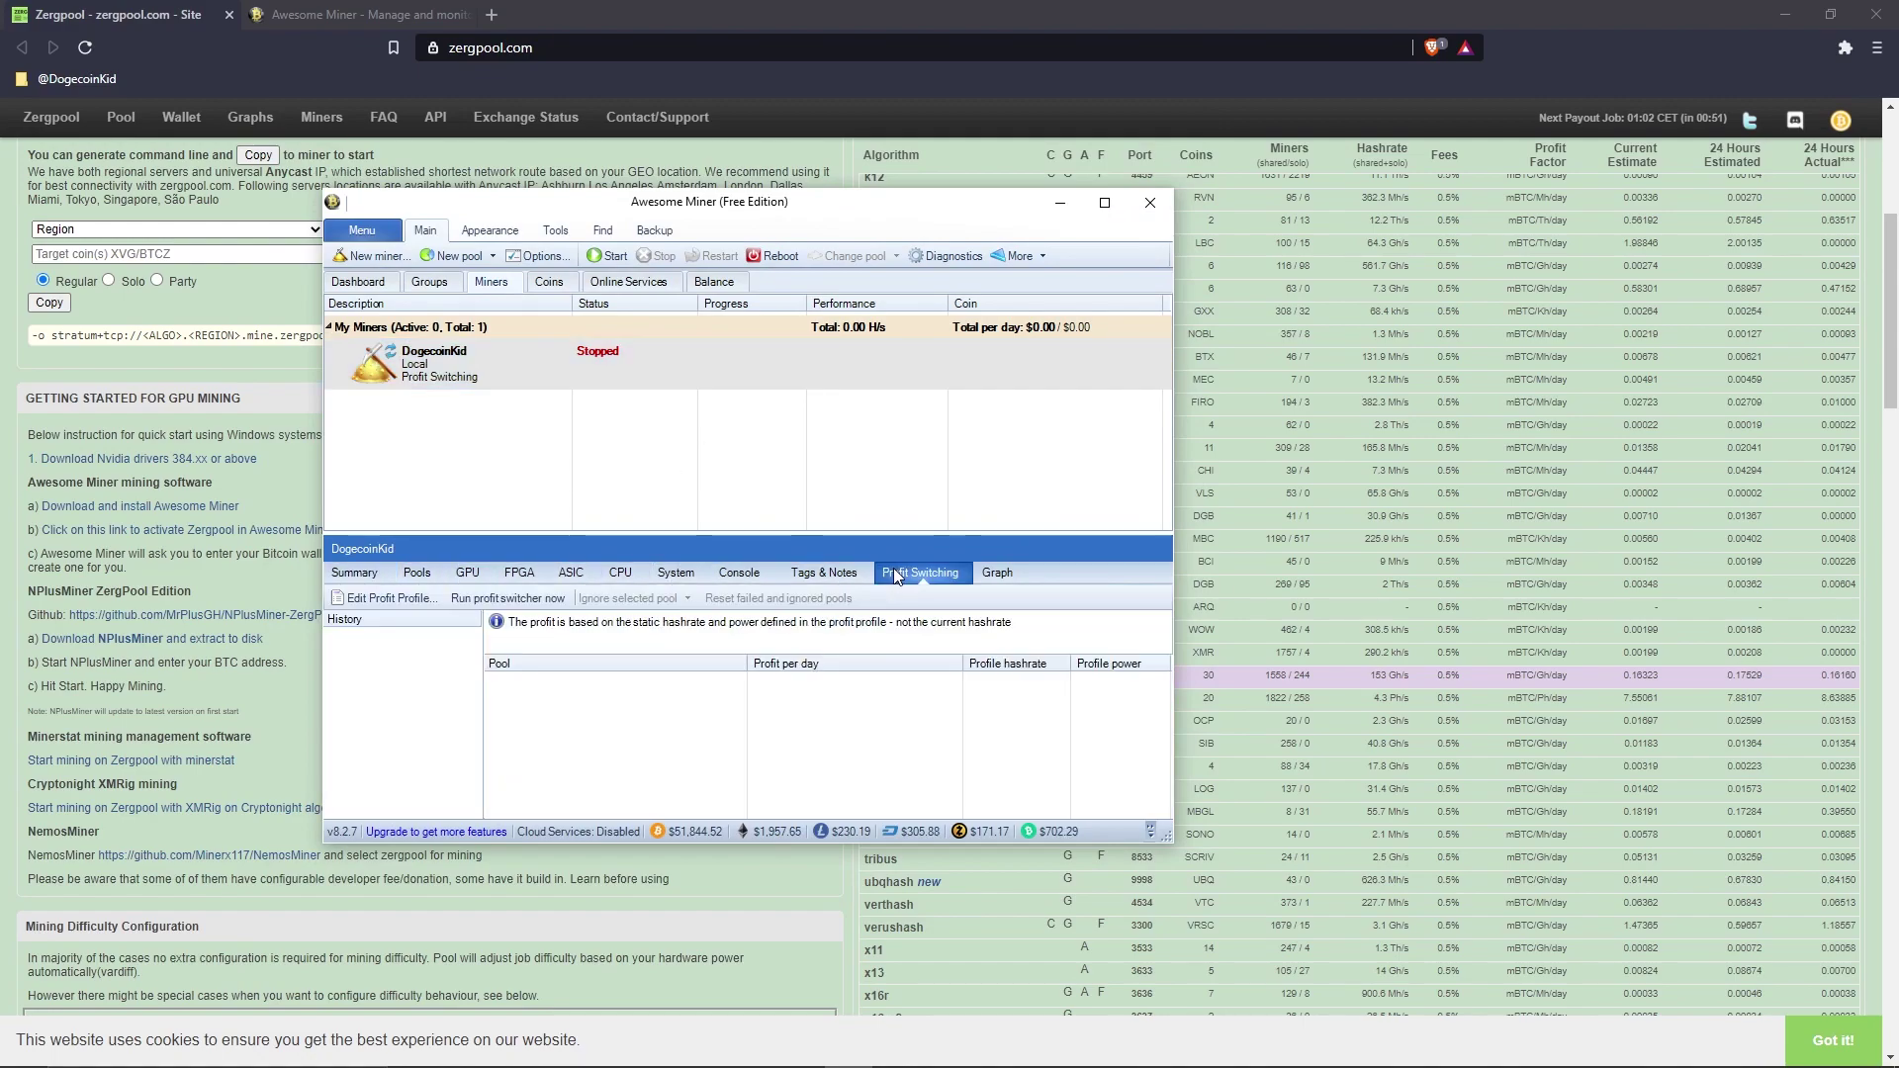
left_click(393, 600)
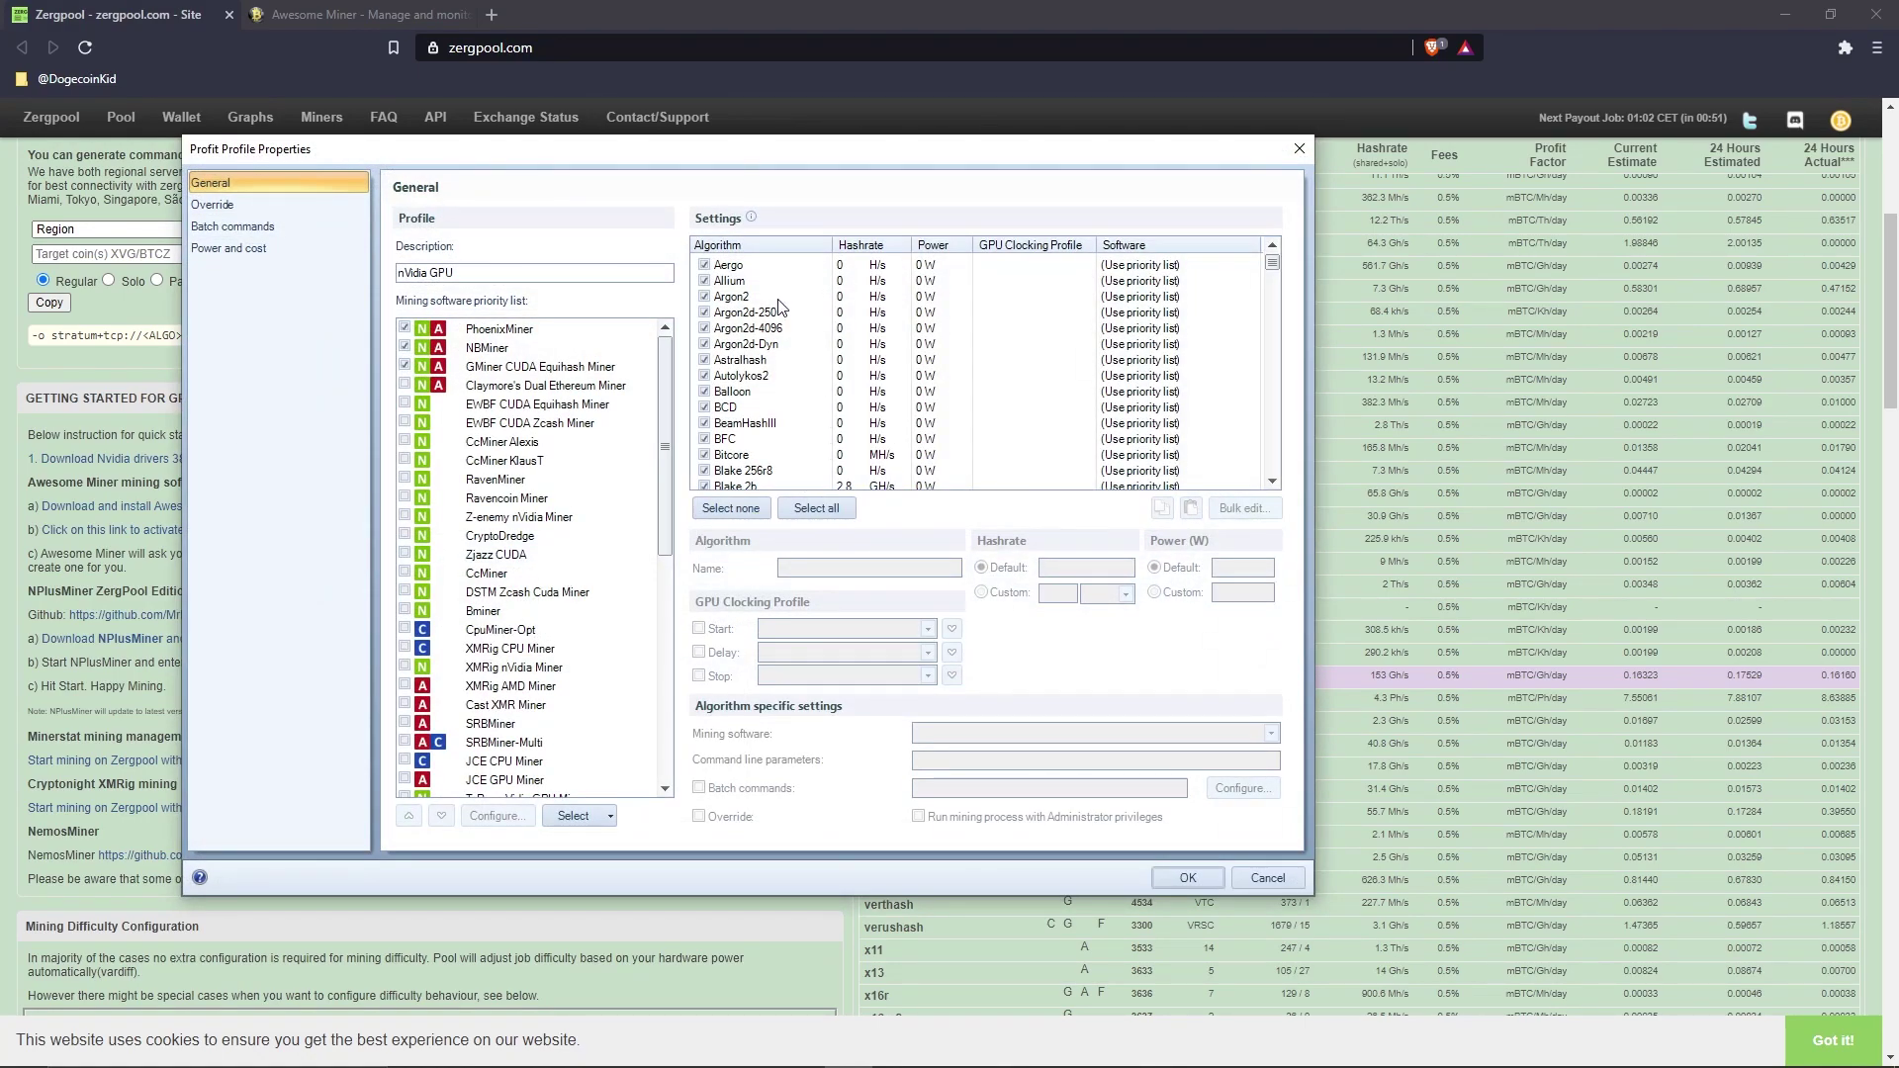
scroll(779, 305, "down", 20)
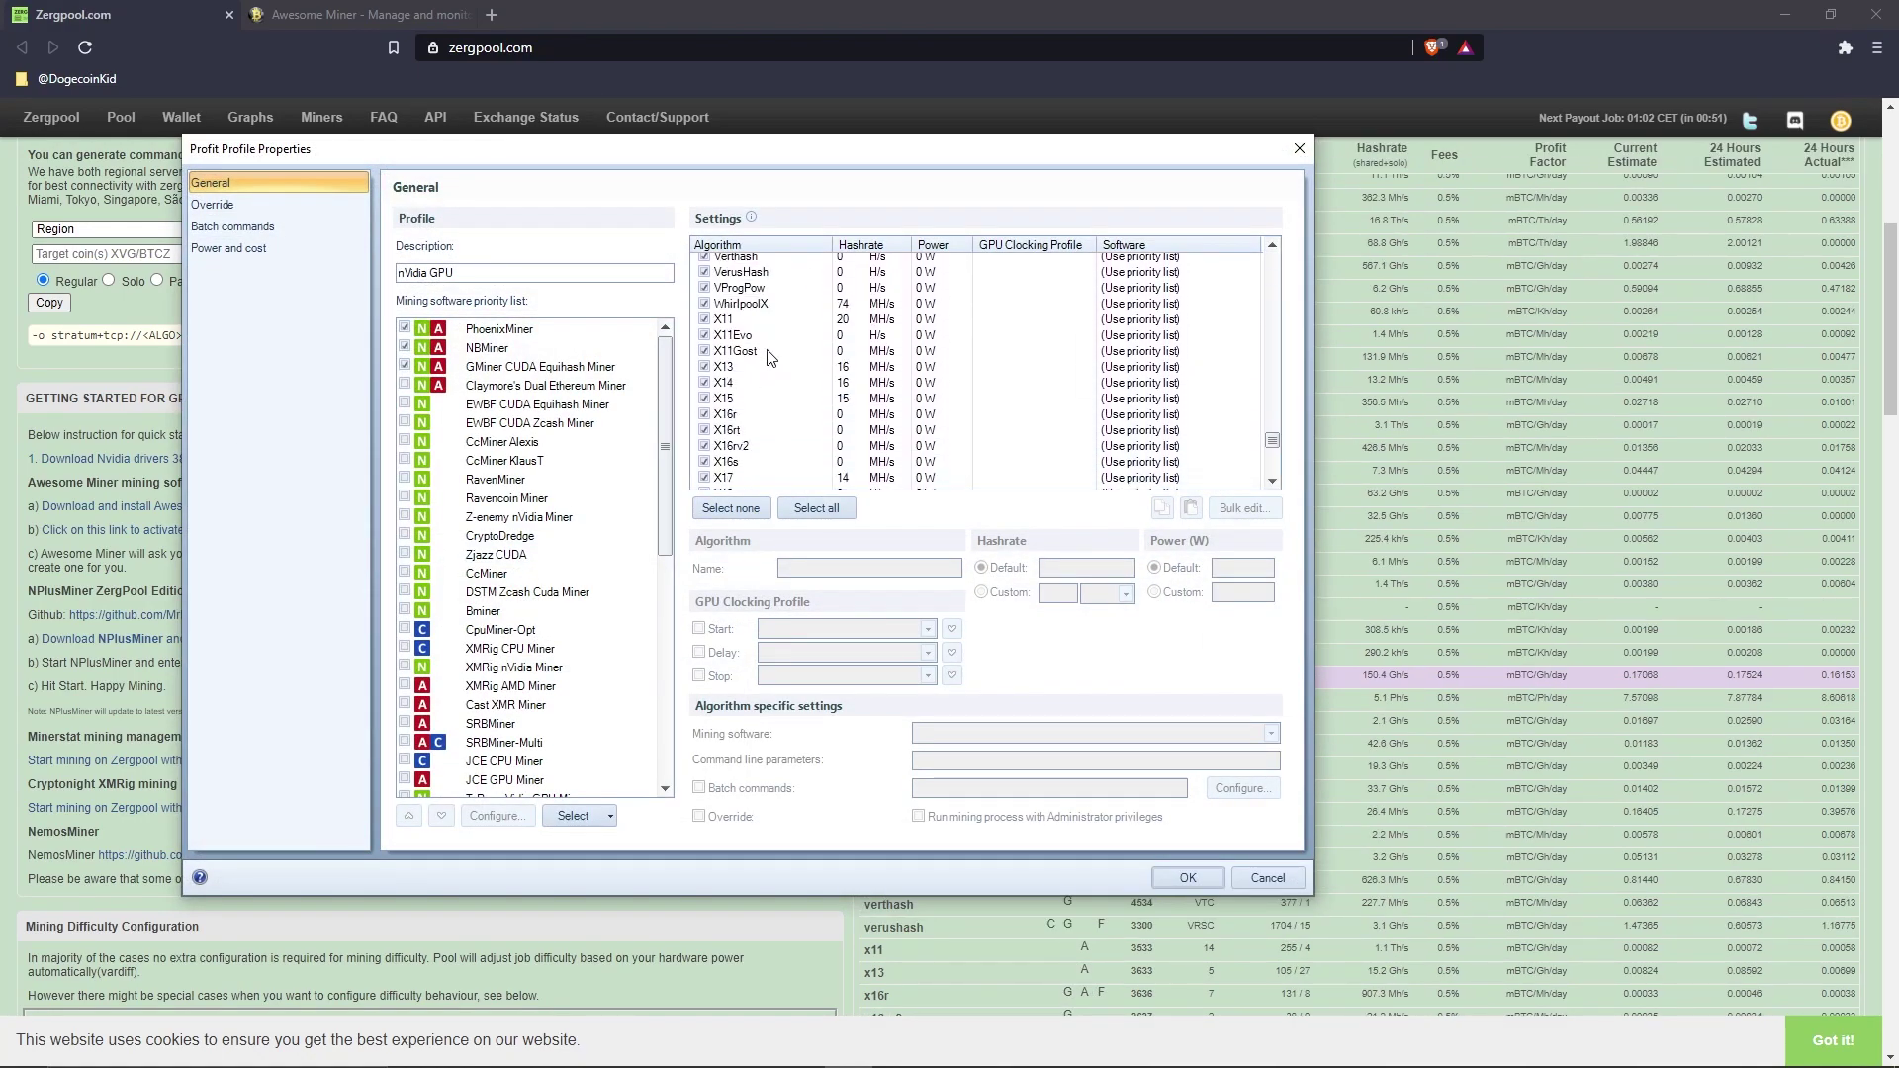
scroll(770, 357, "down", 5)
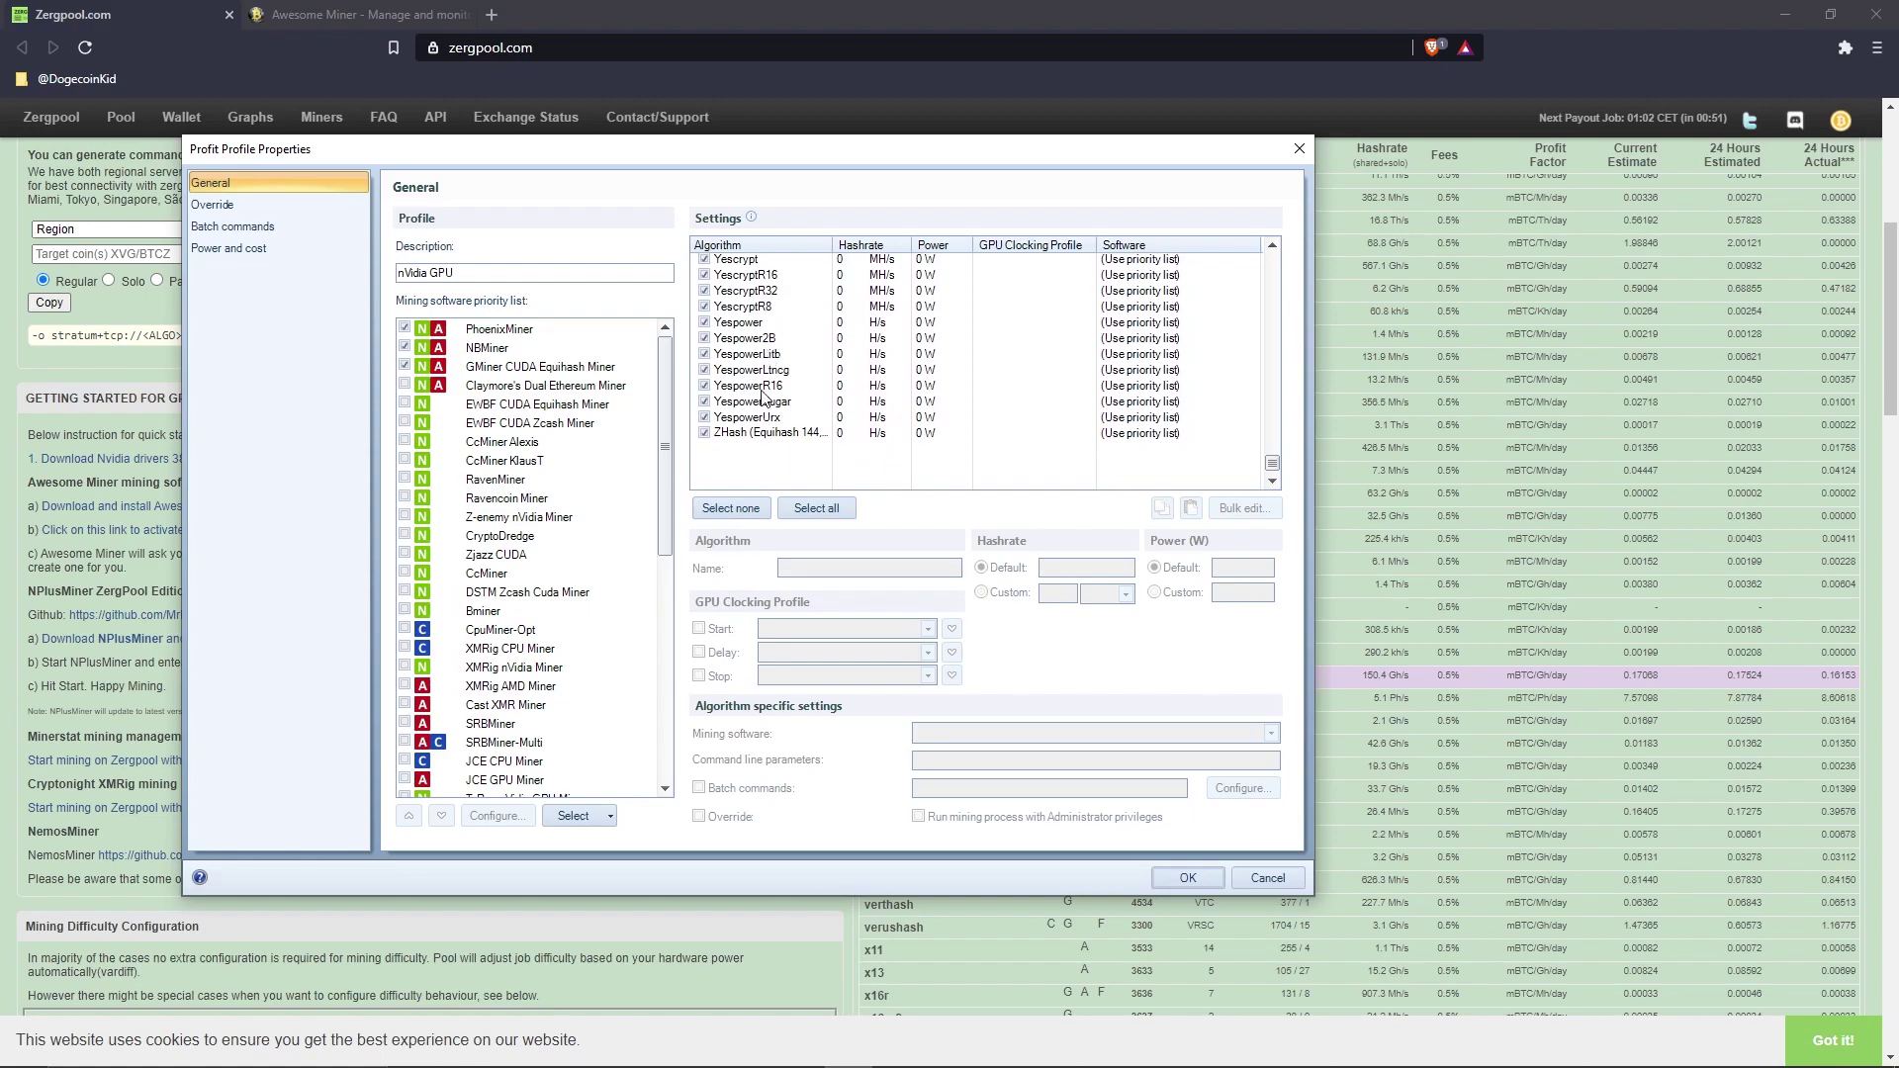
left_click(790, 508)
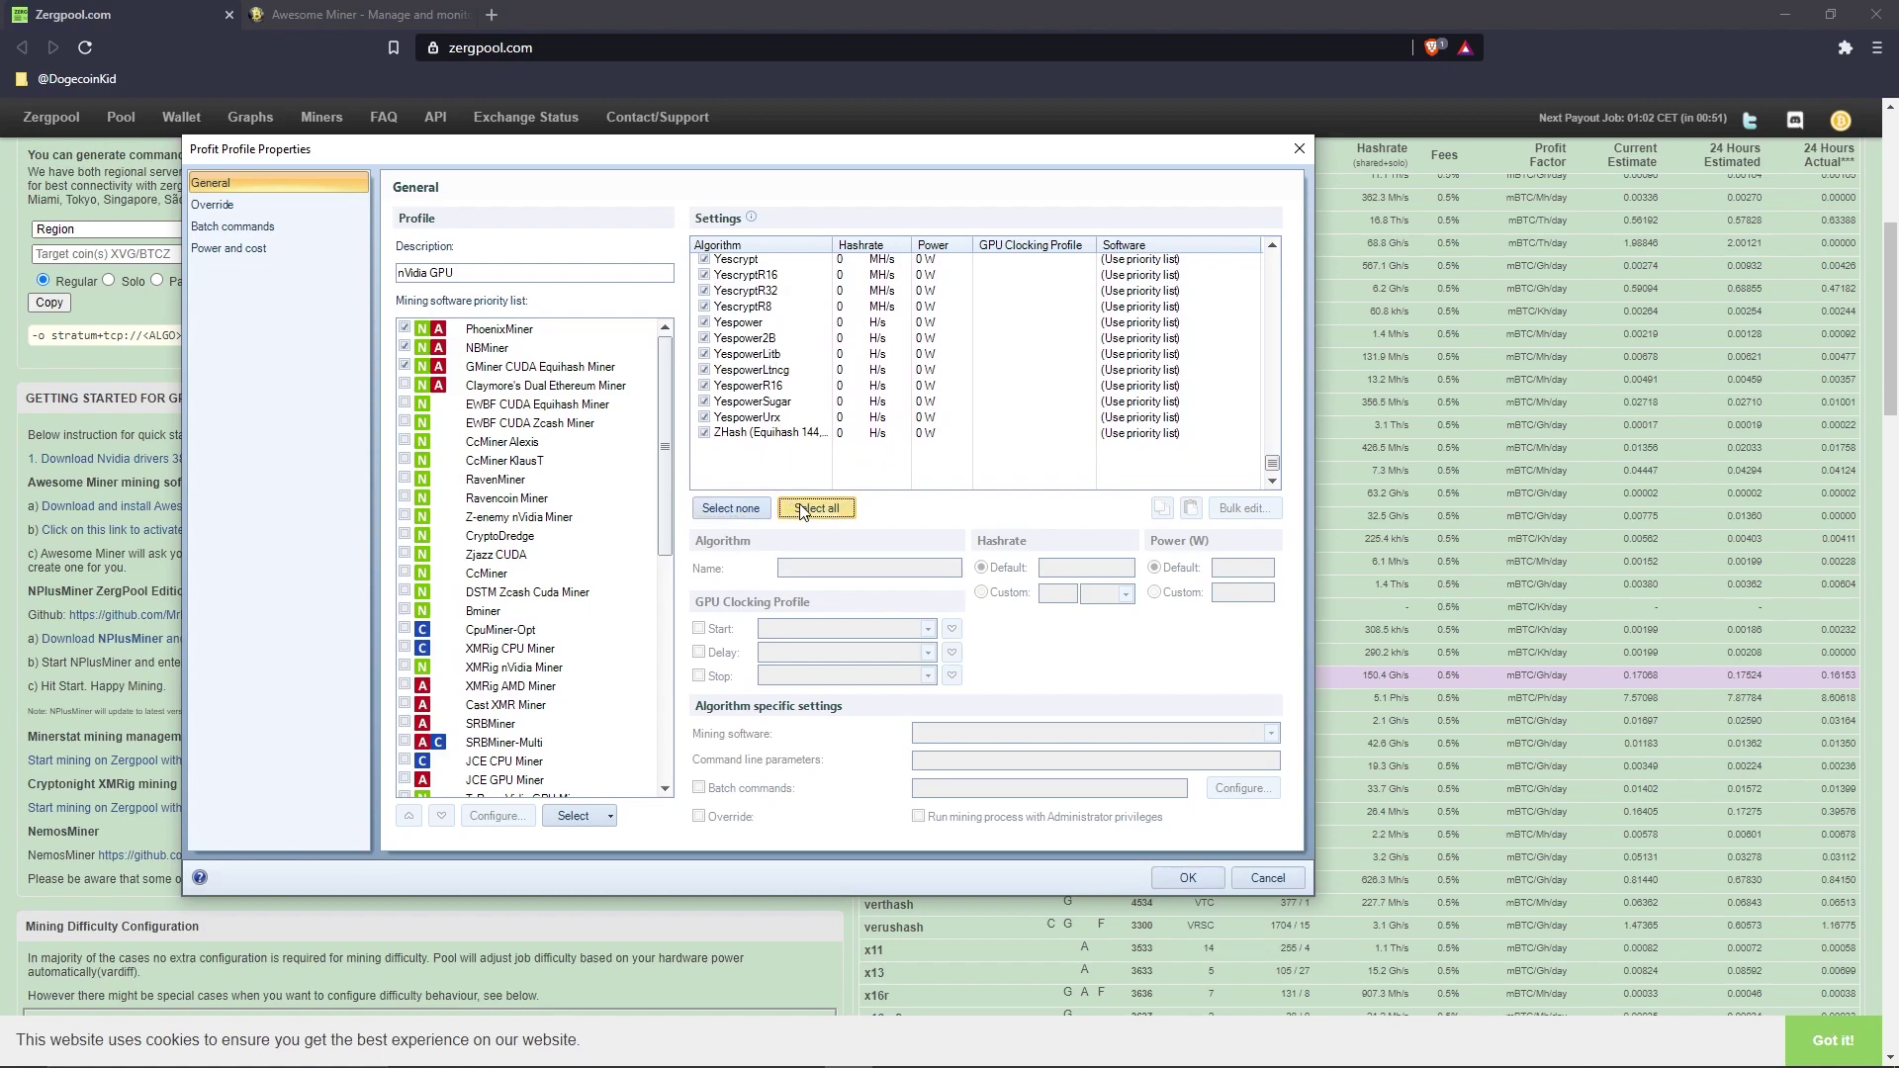
left_click(1186, 878)
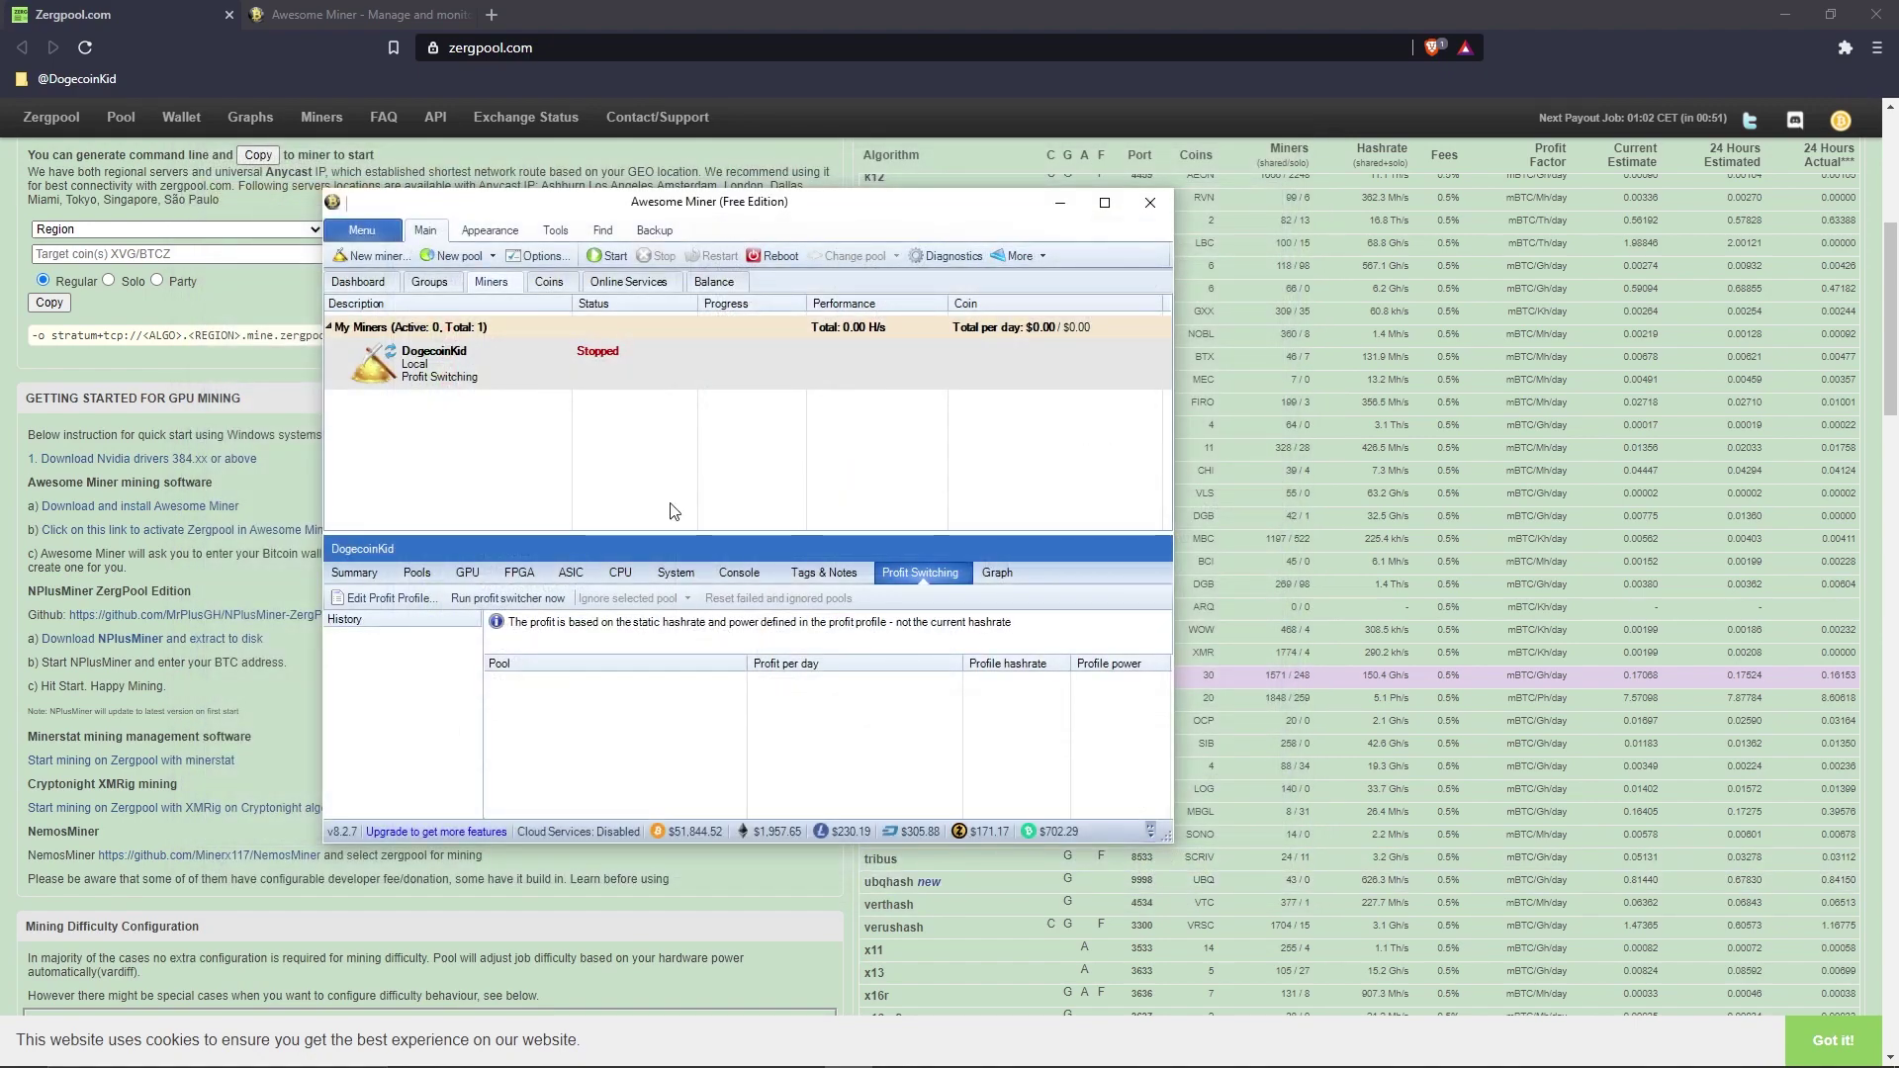
left_click(539, 255)
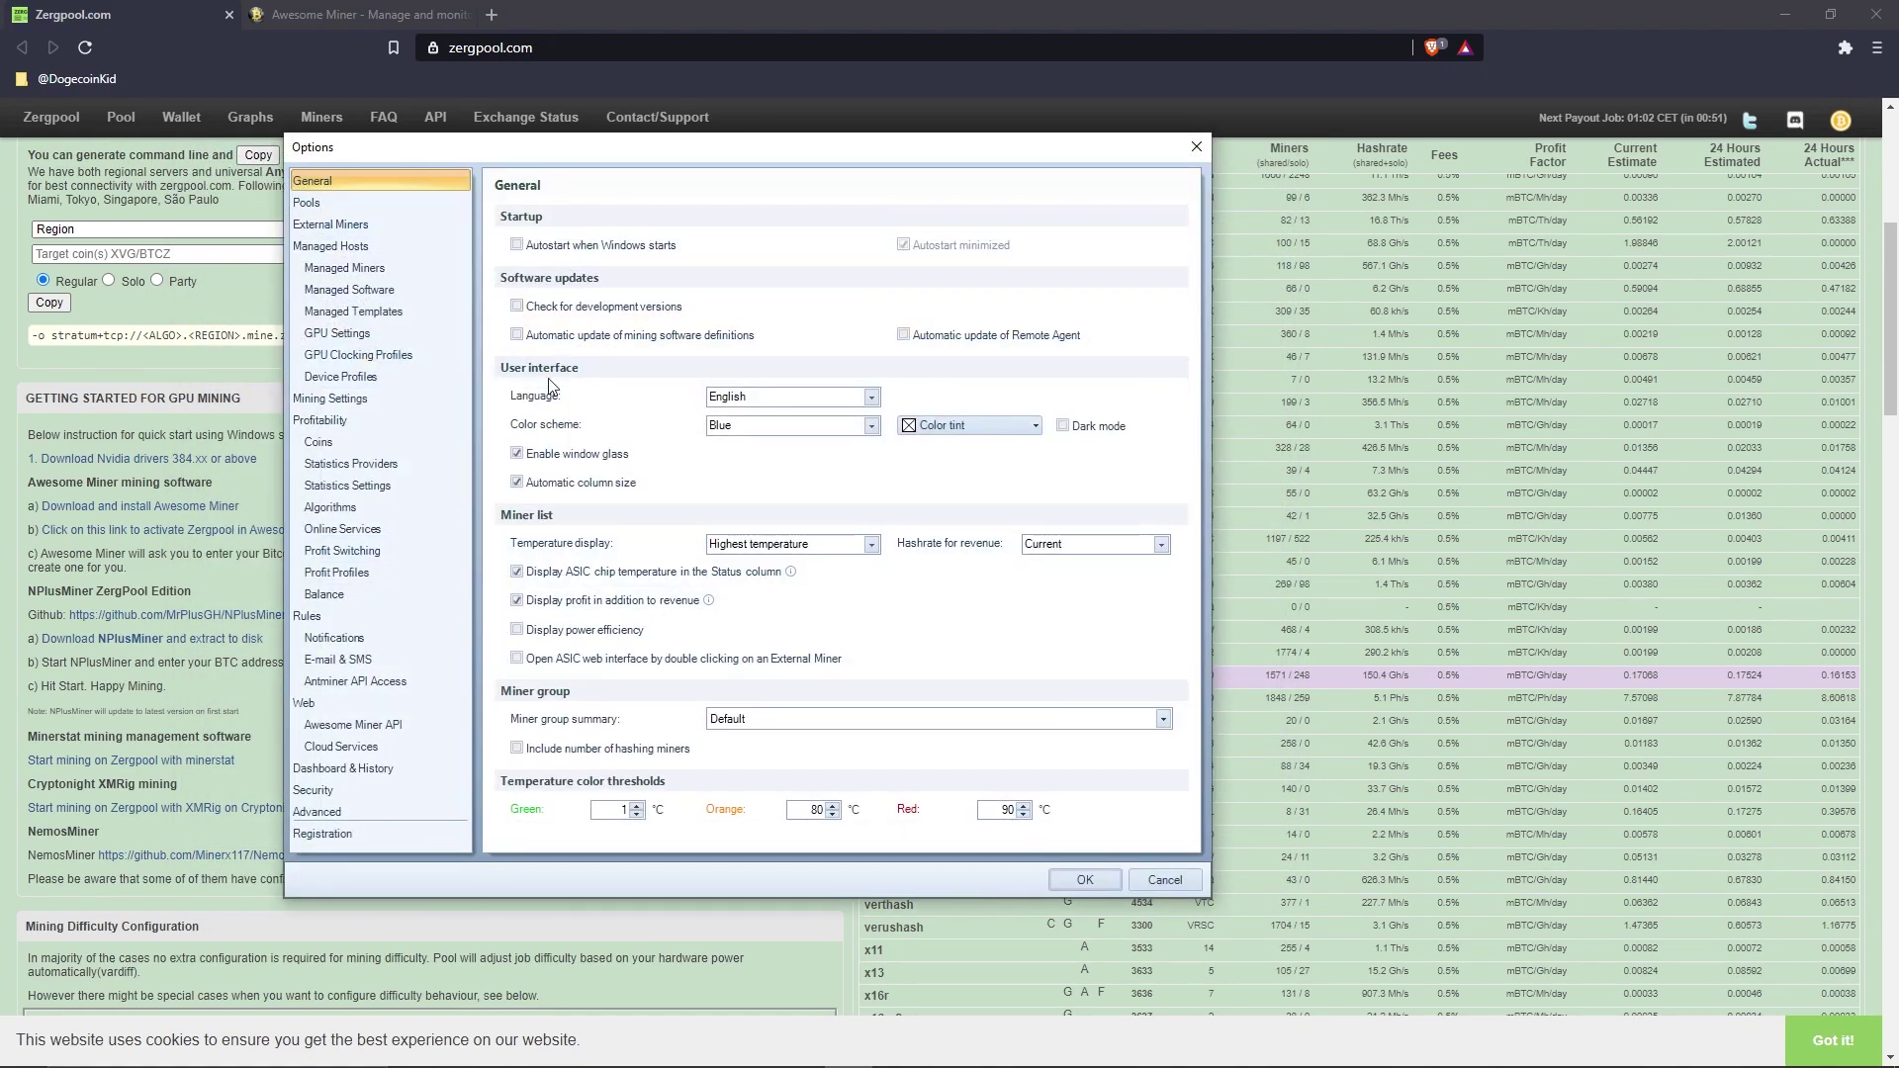
left_click(422, 568)
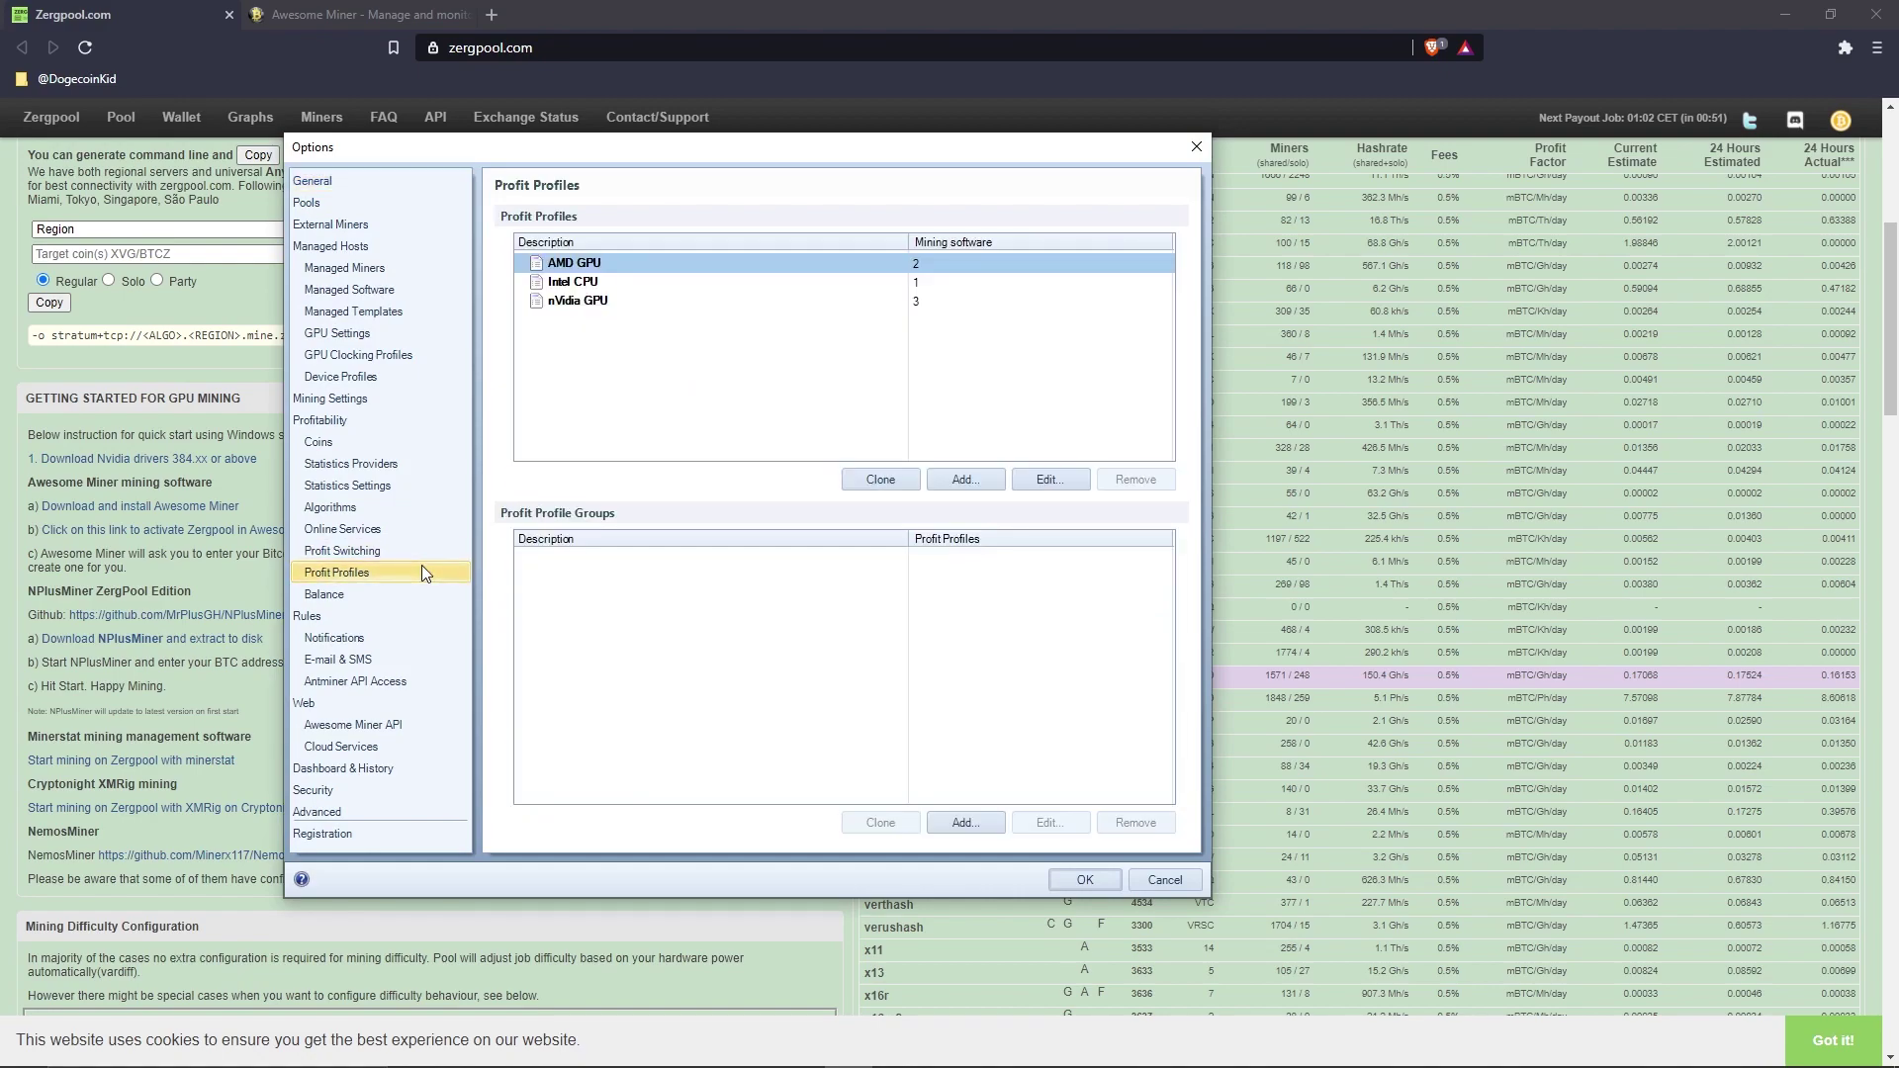
left_click(424, 534)
left_click(425, 550)
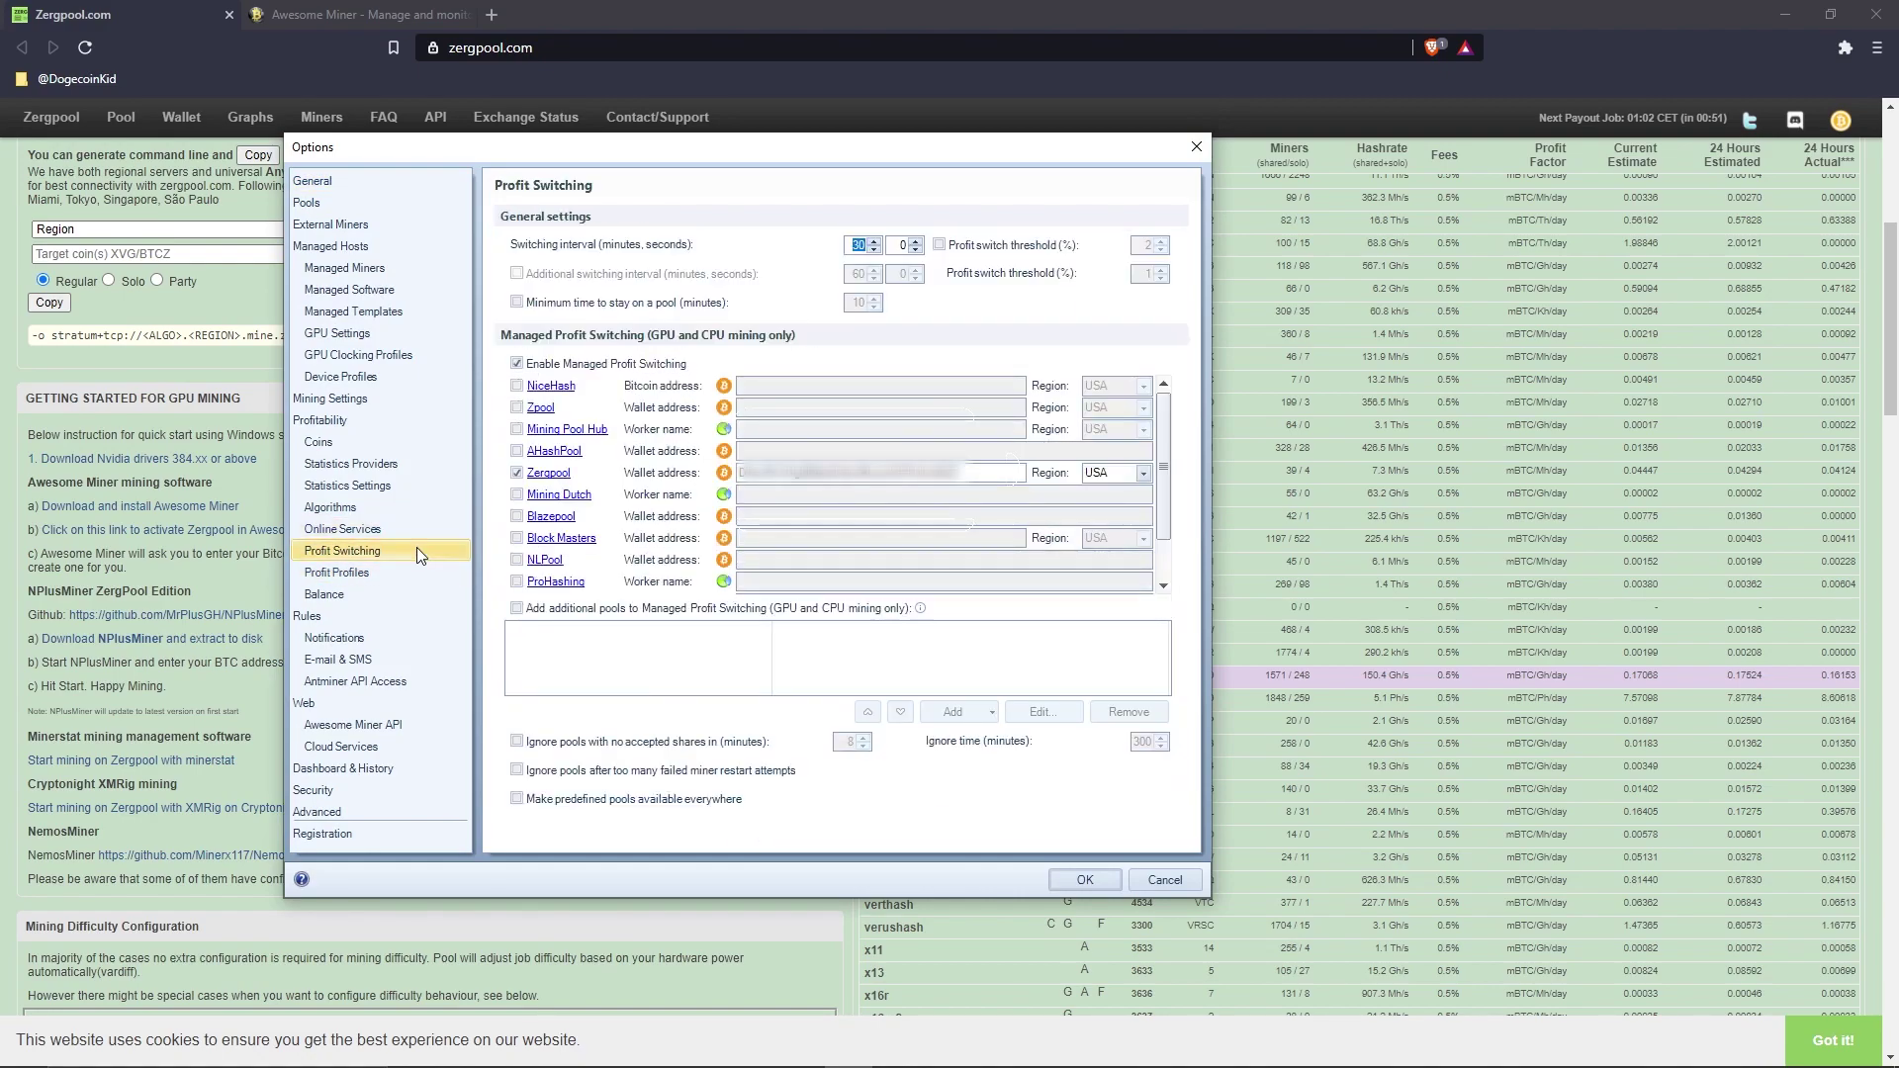
left_click(517, 473)
left_click(517, 473)
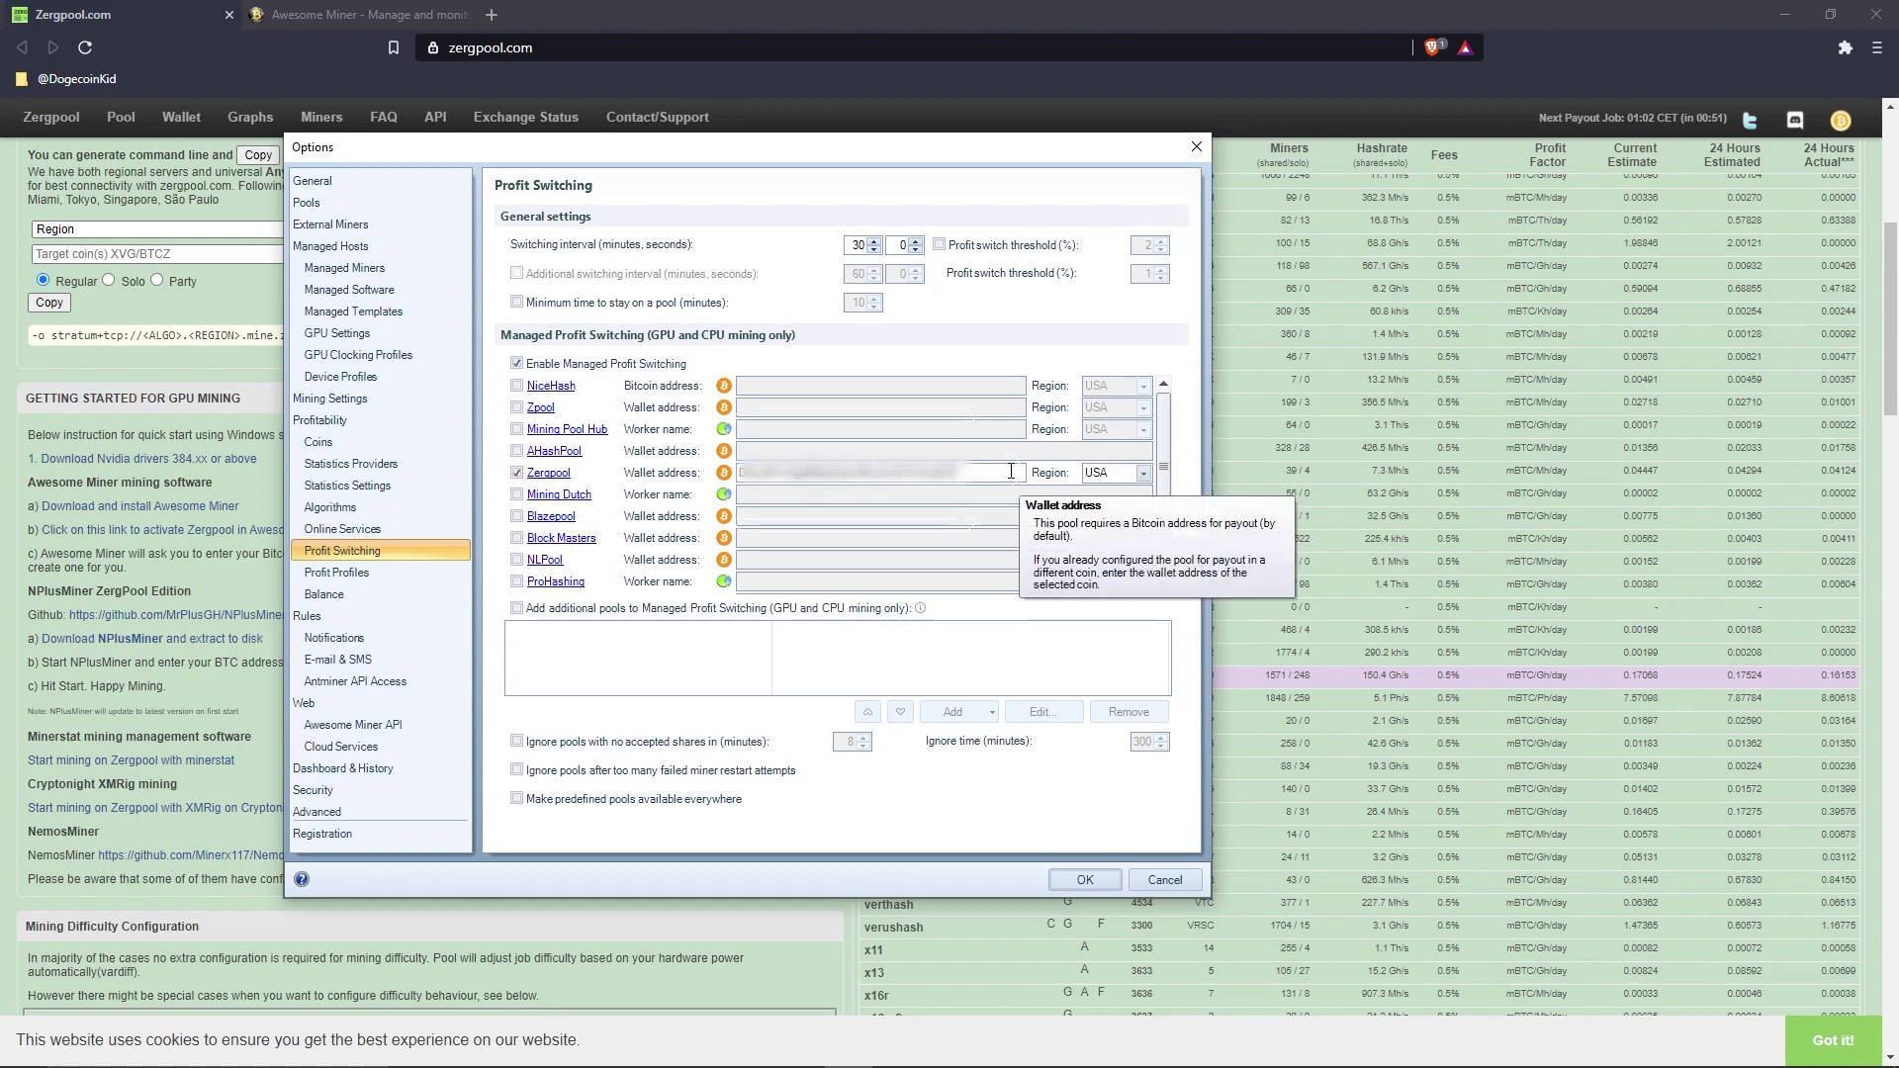
left_click_drag(1011, 472, 738, 474)
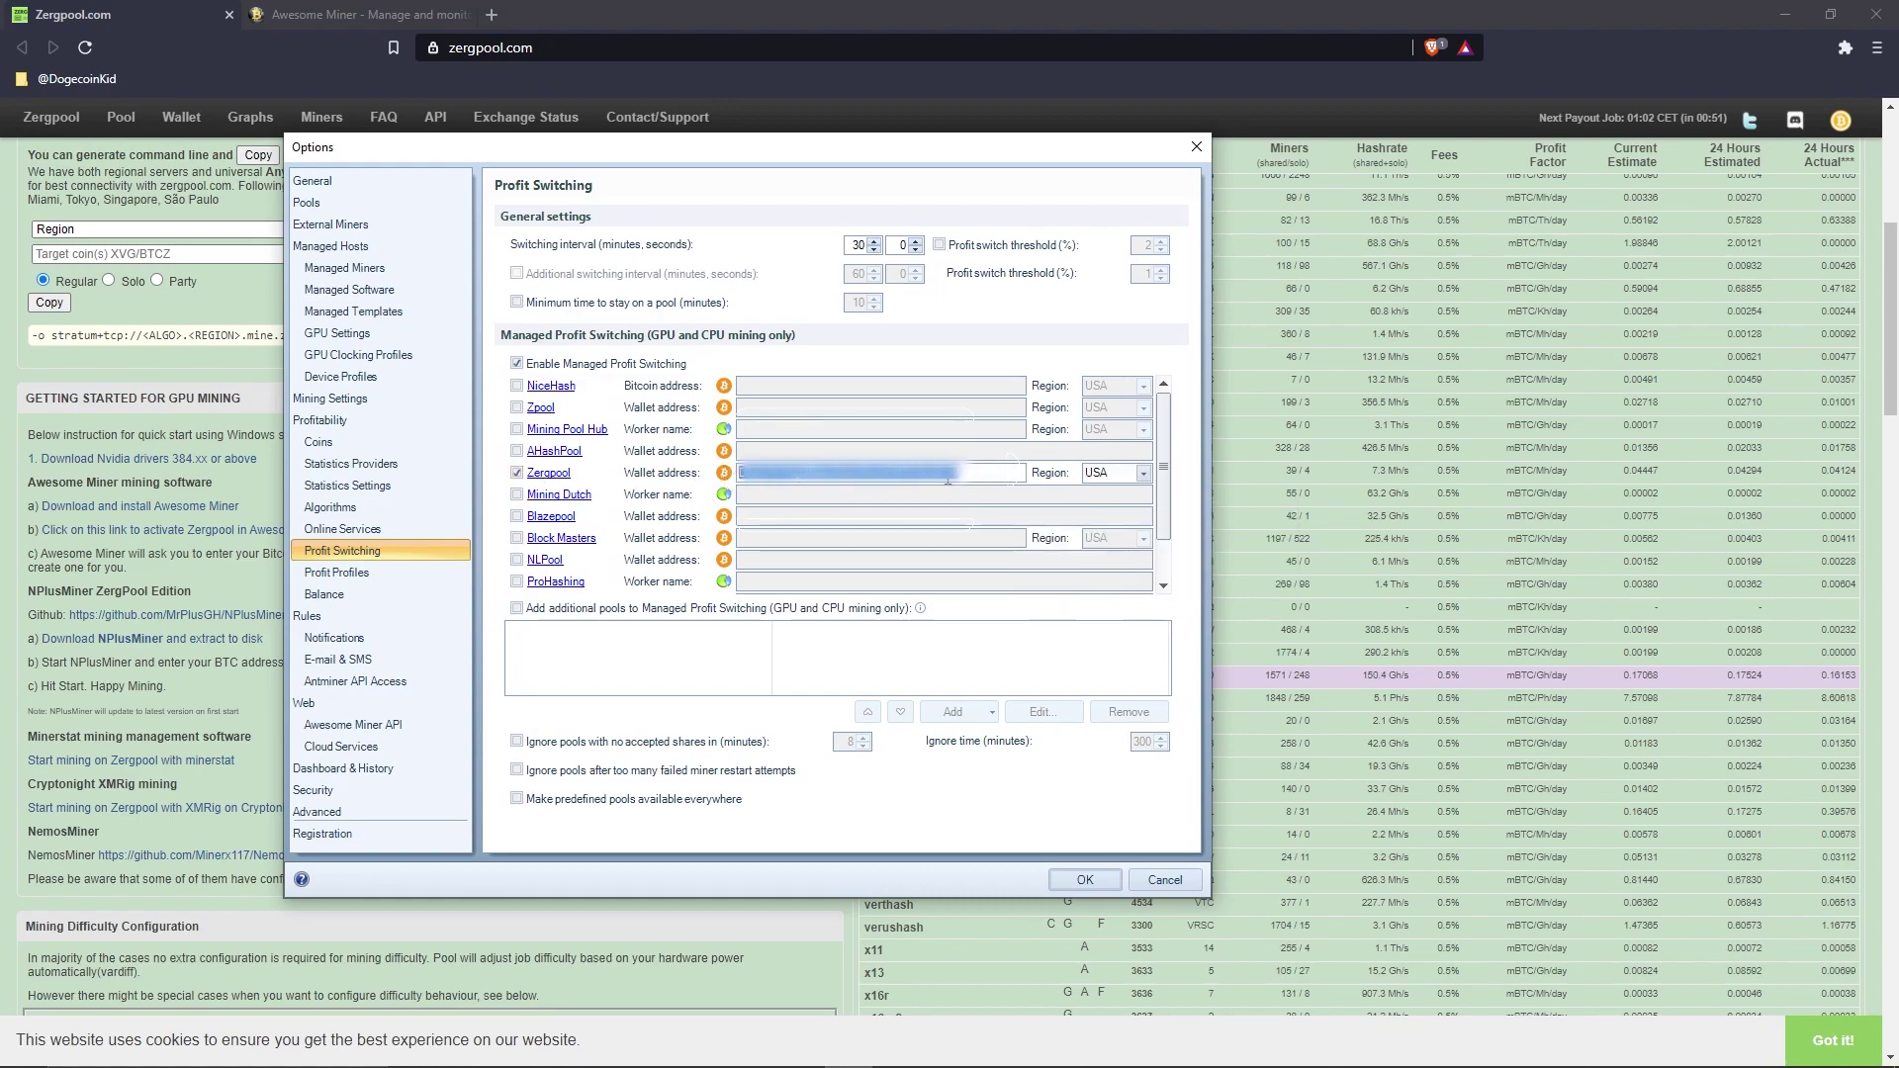
left_click(989, 472)
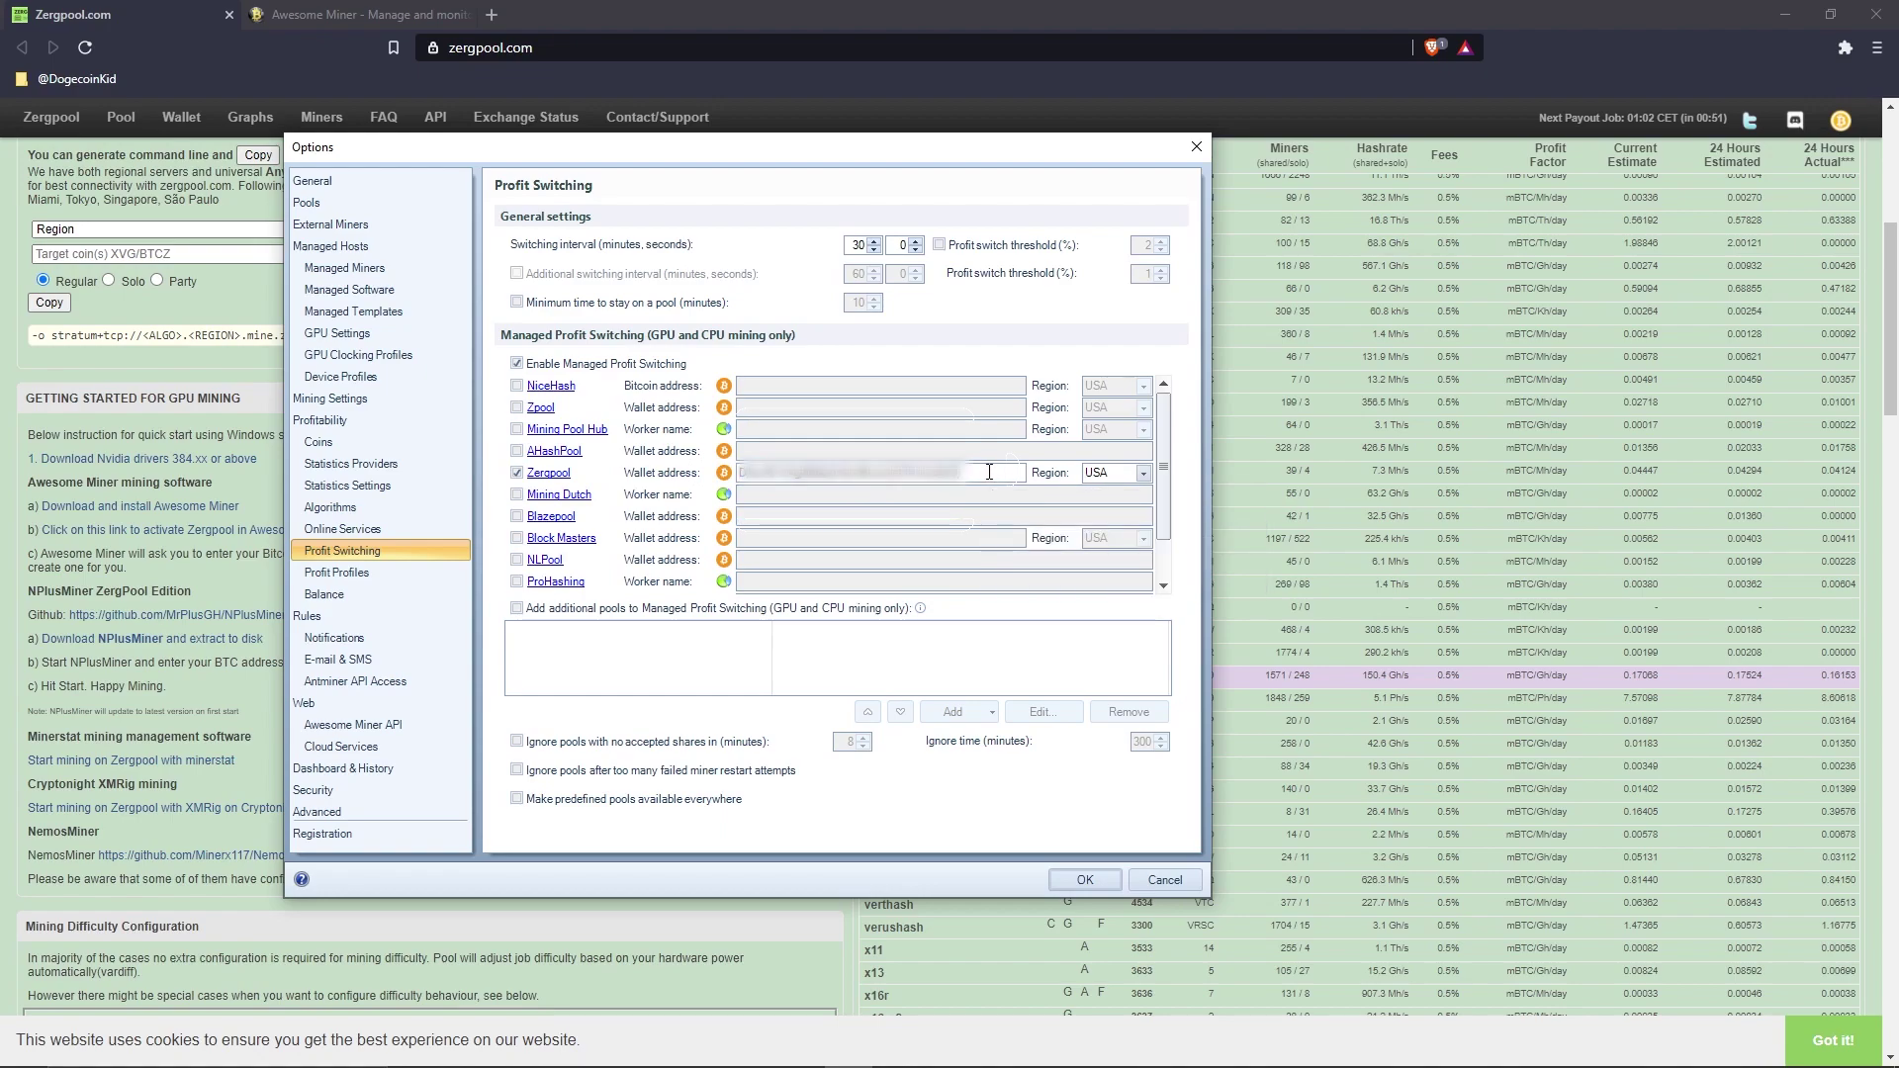
left_click(1144, 473)
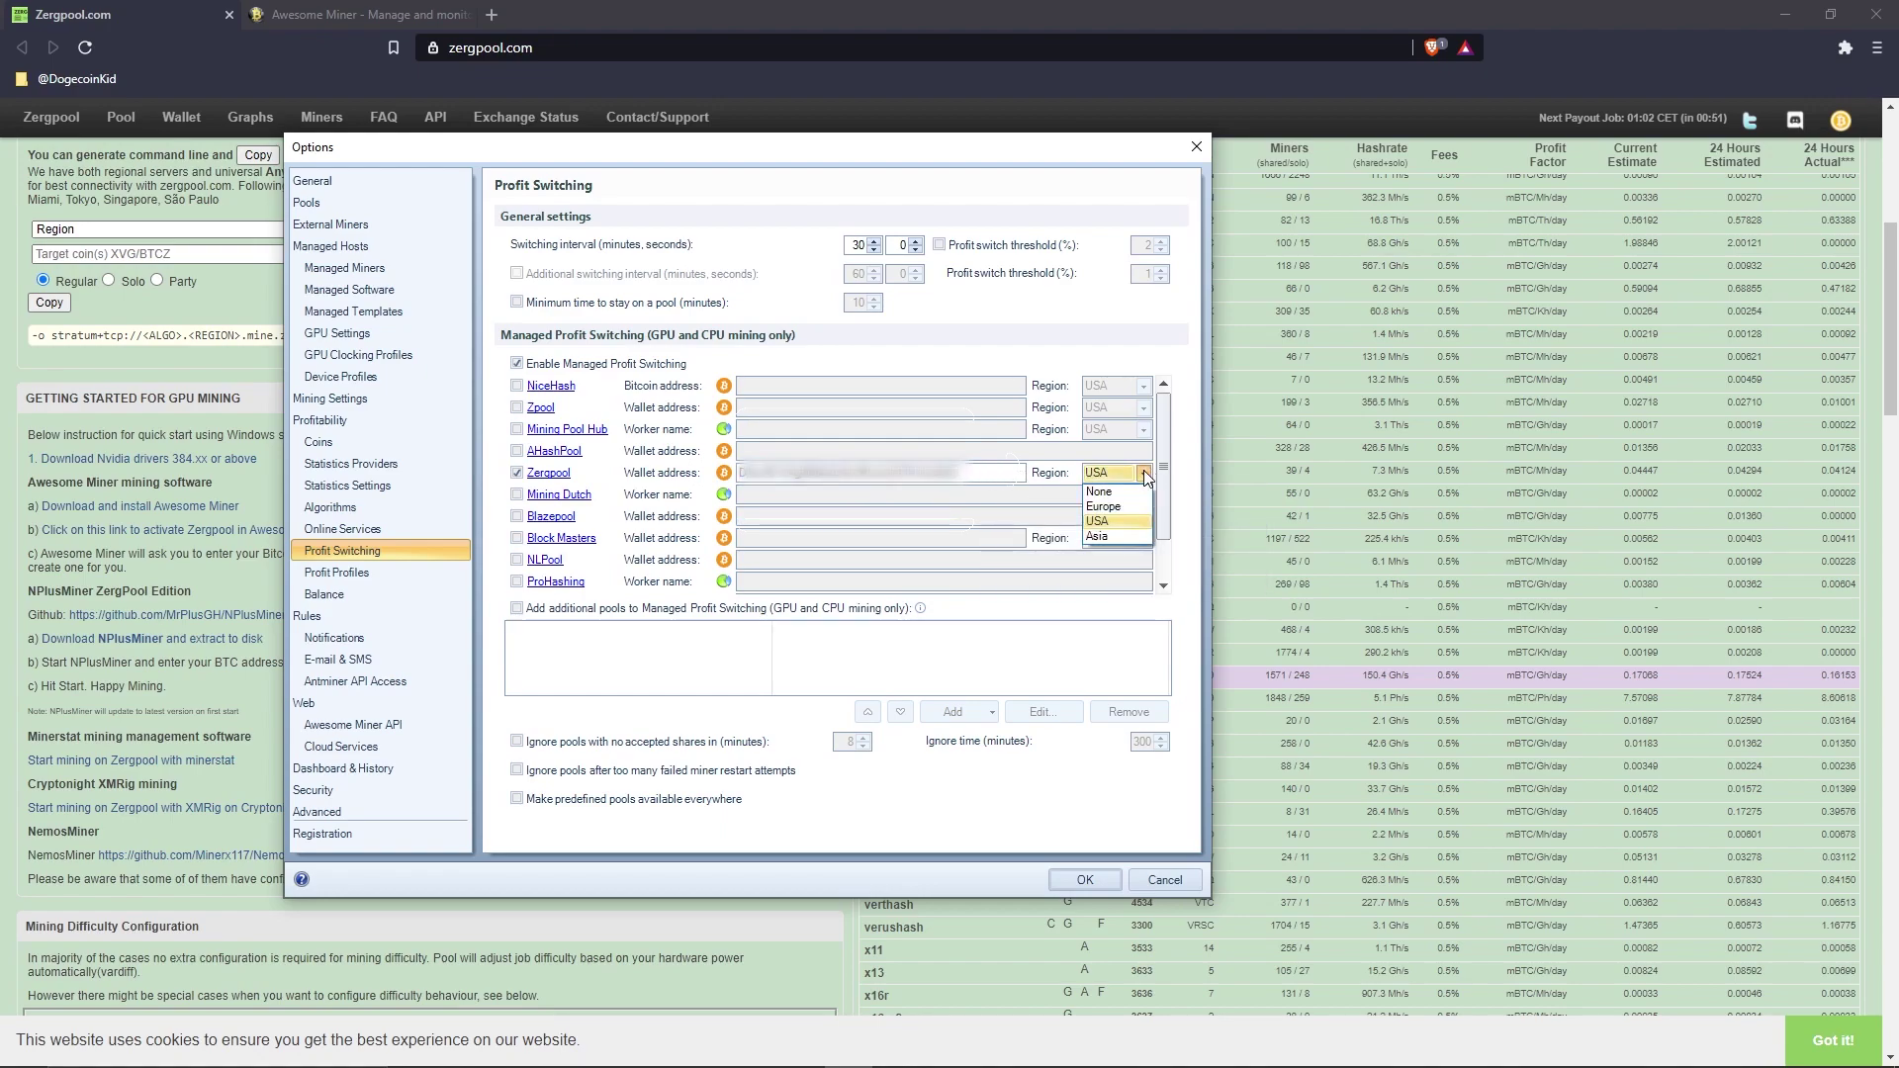
left_click(1145, 475)
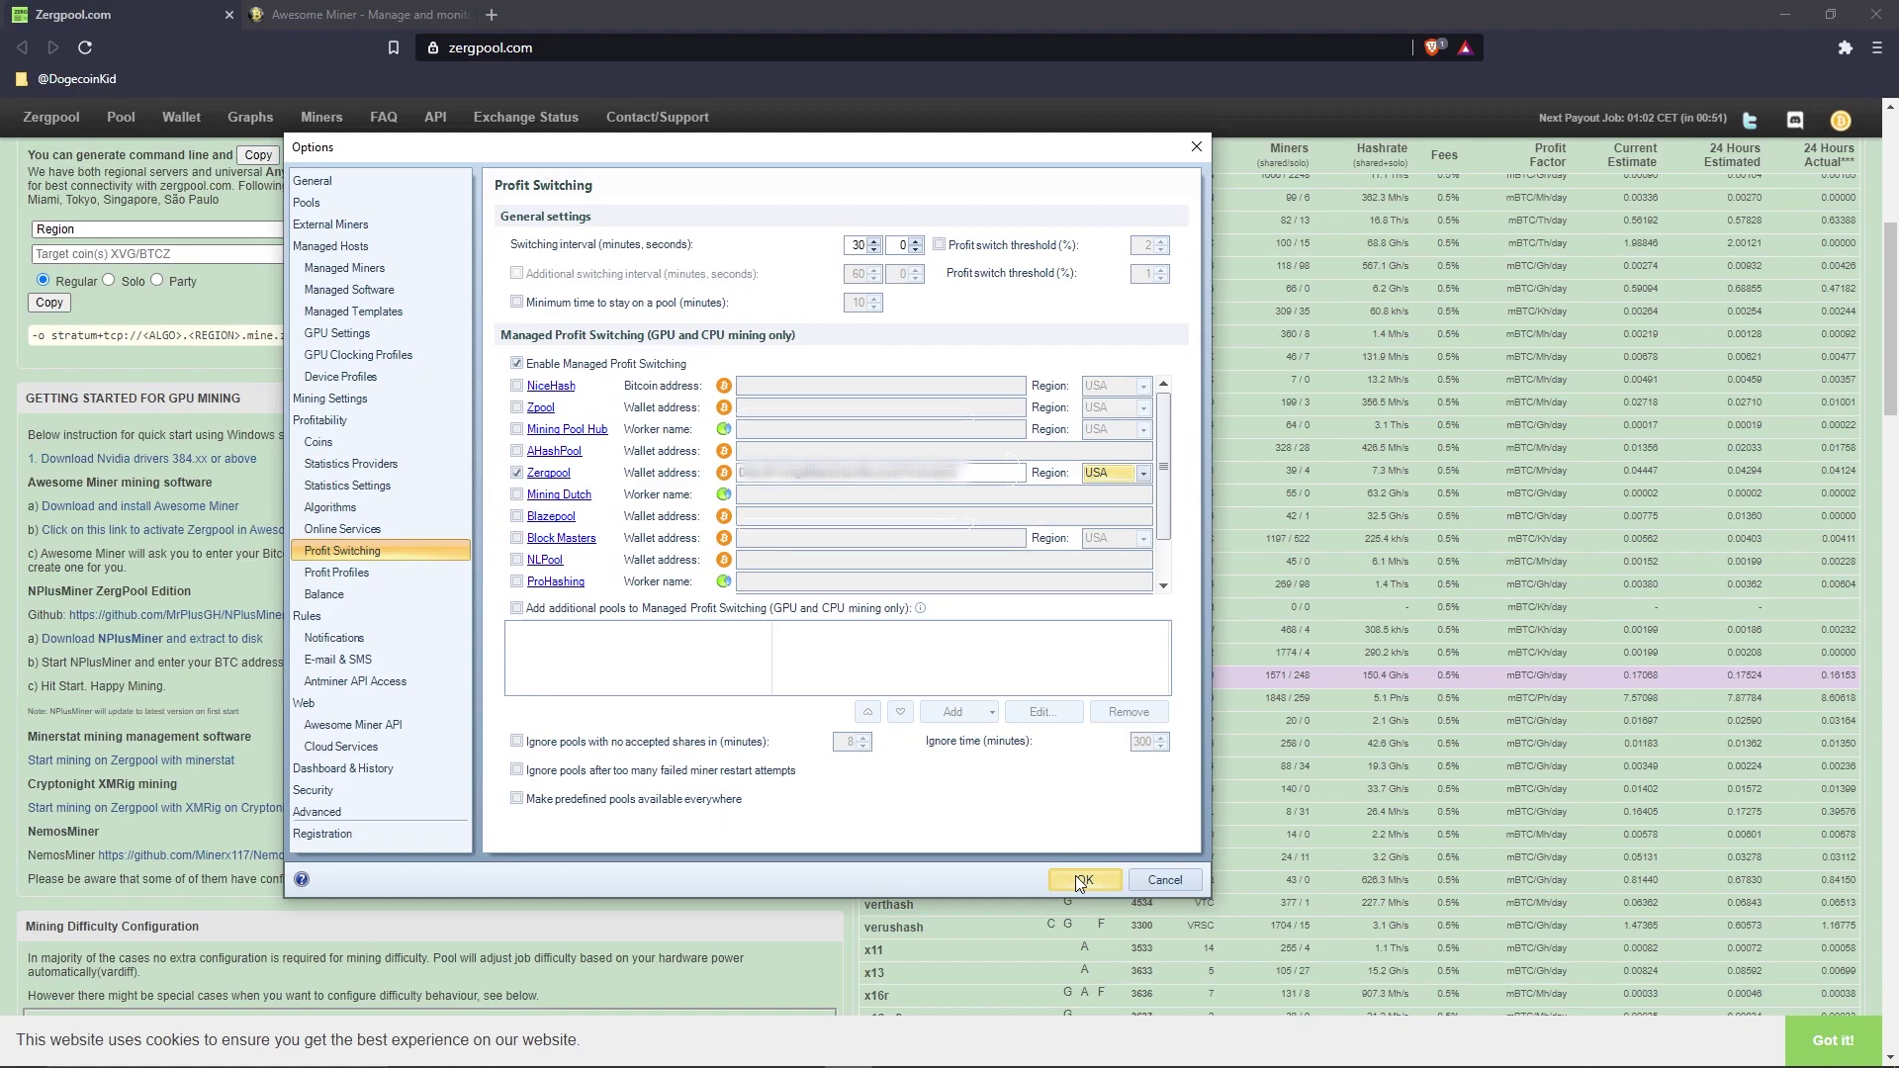
left_click(1080, 880)
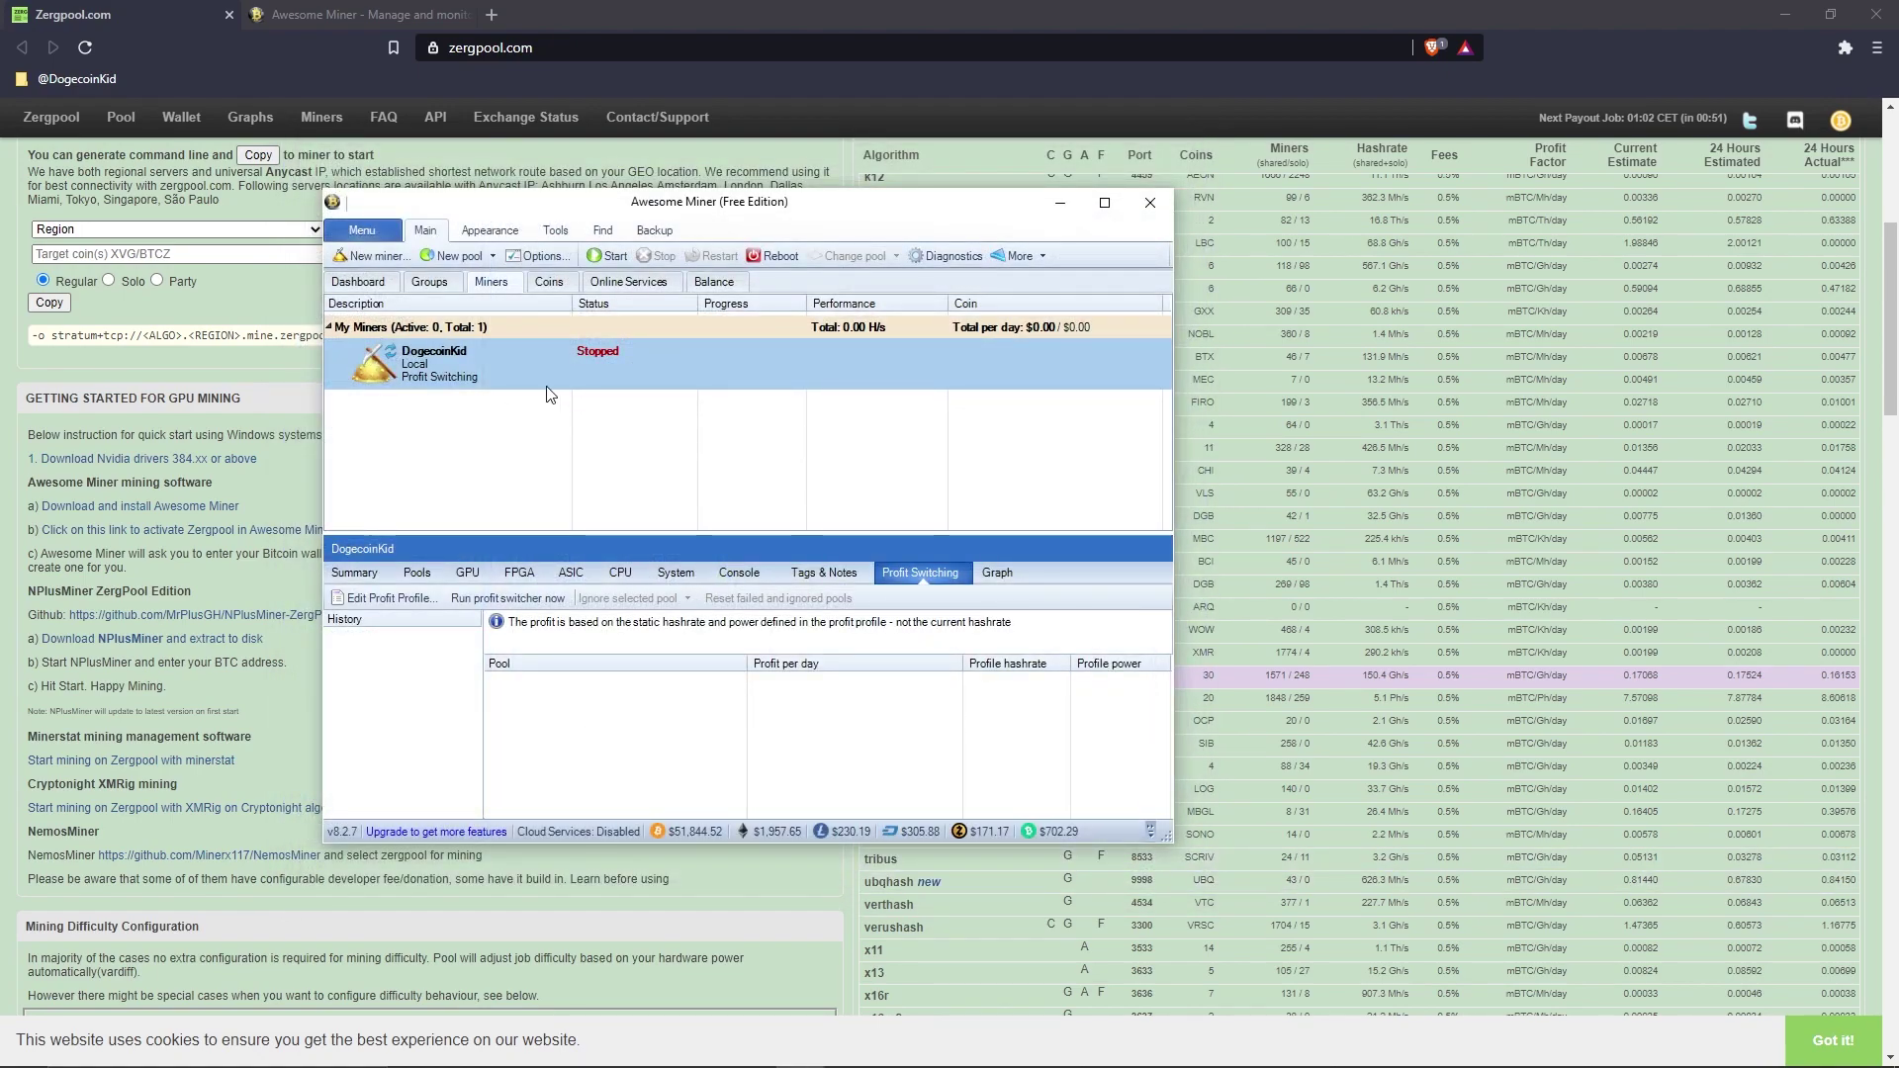
Start the profit miner so PhoenixMiner mines Ethereum on Zergpool at about 11.34 MH/s
right_click(538, 358)
left_click(644, 554)
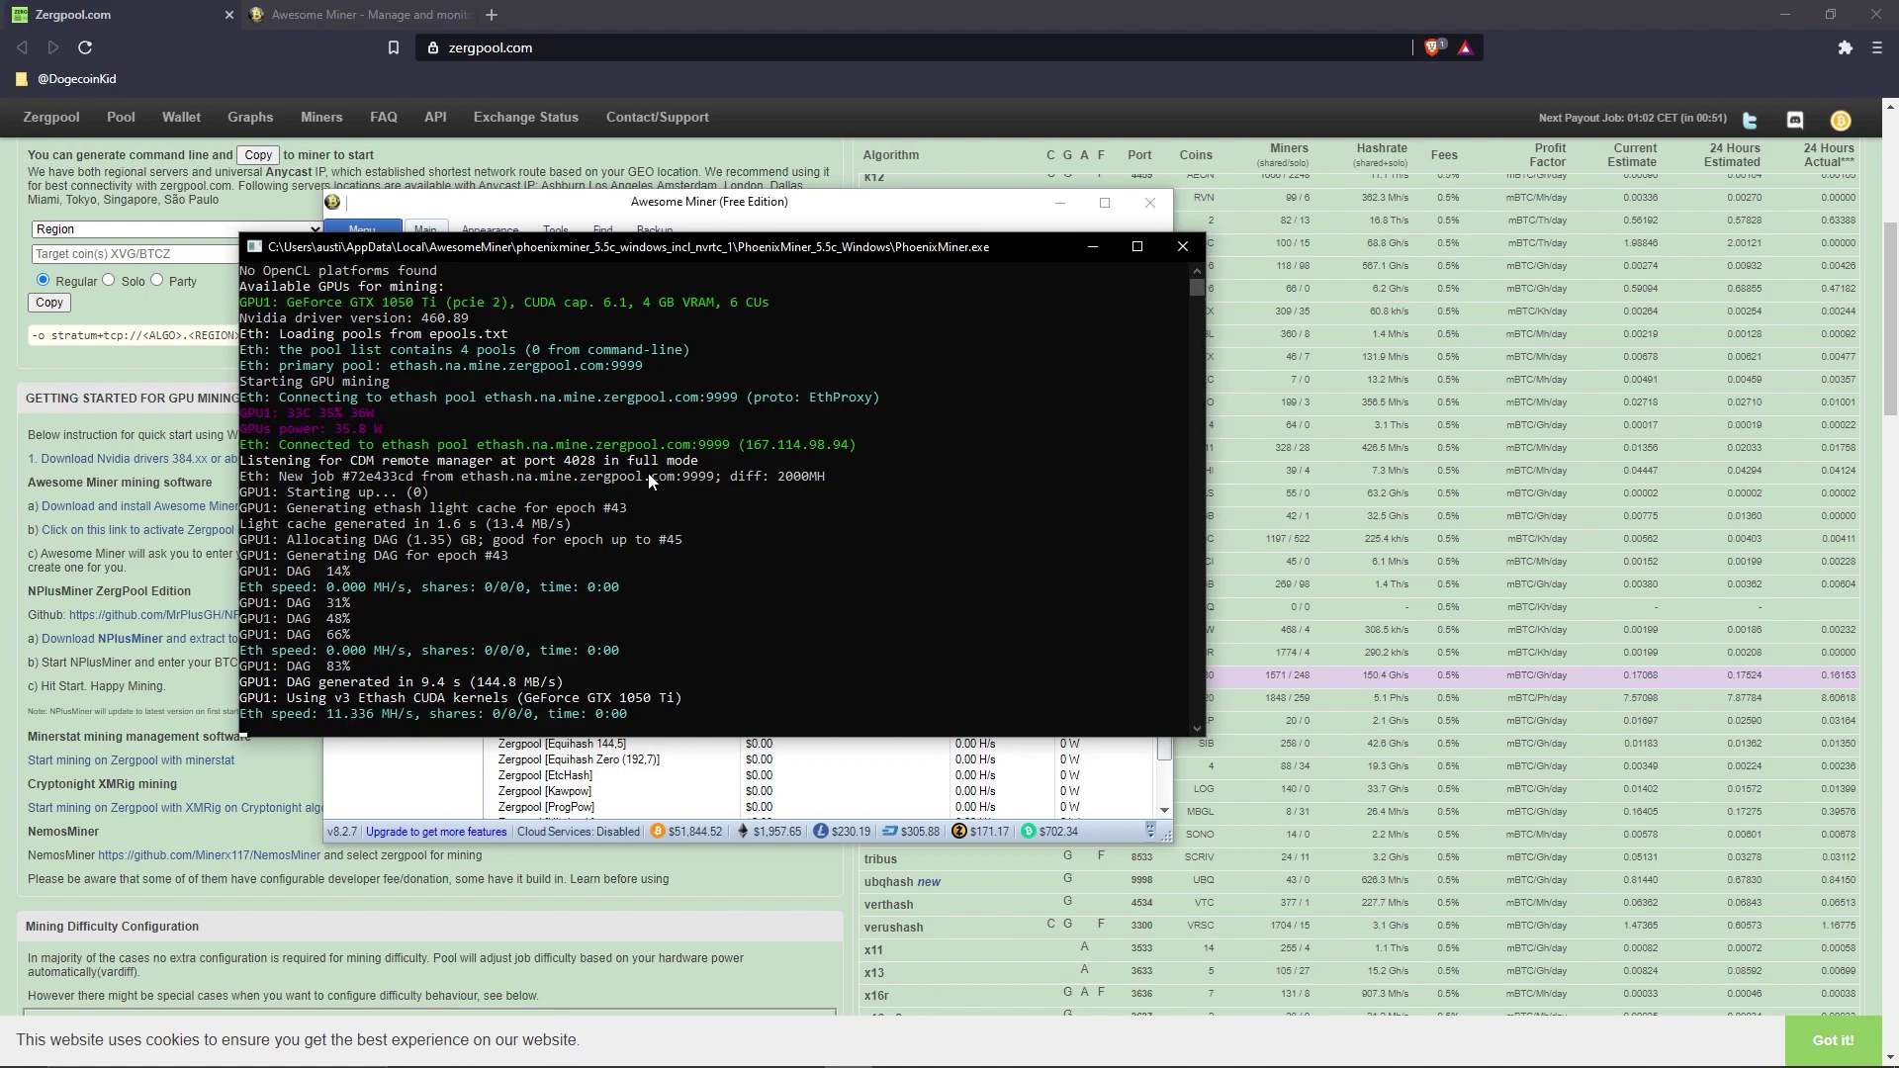
left_click(716, 204)
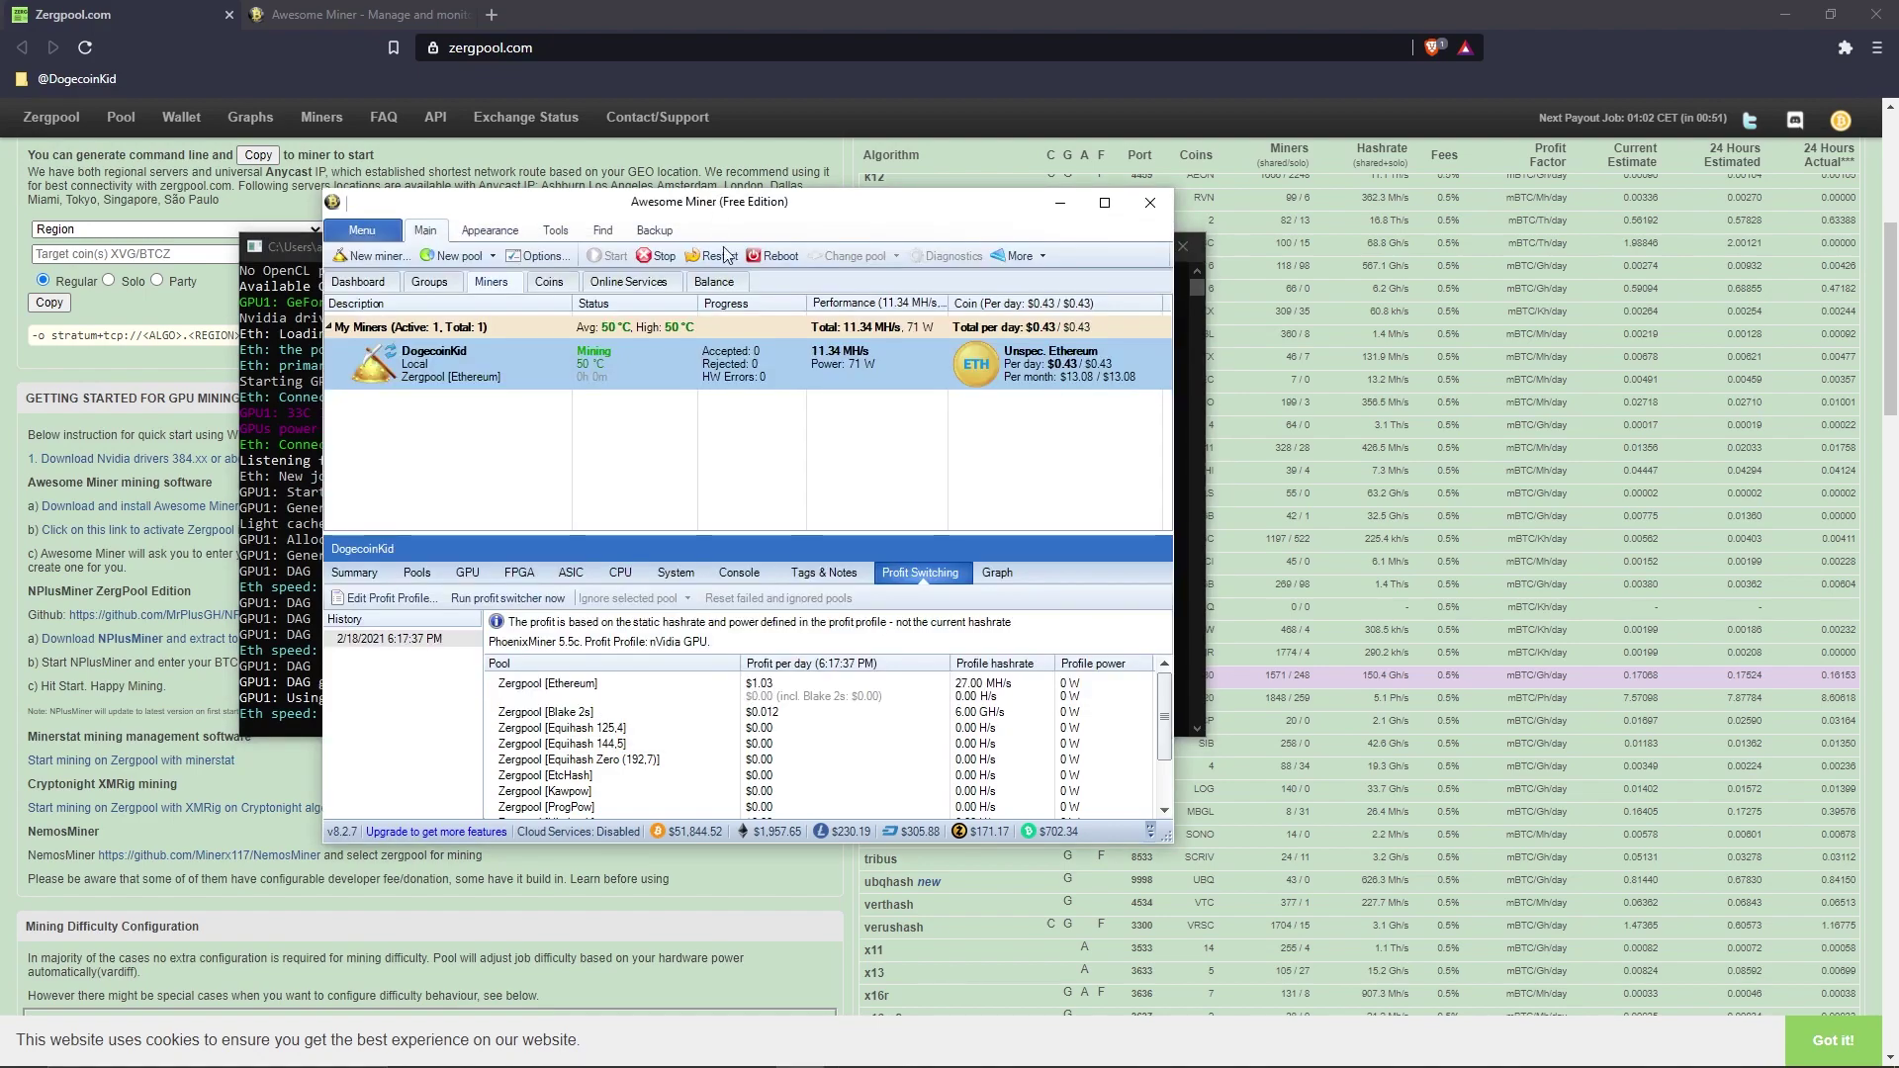